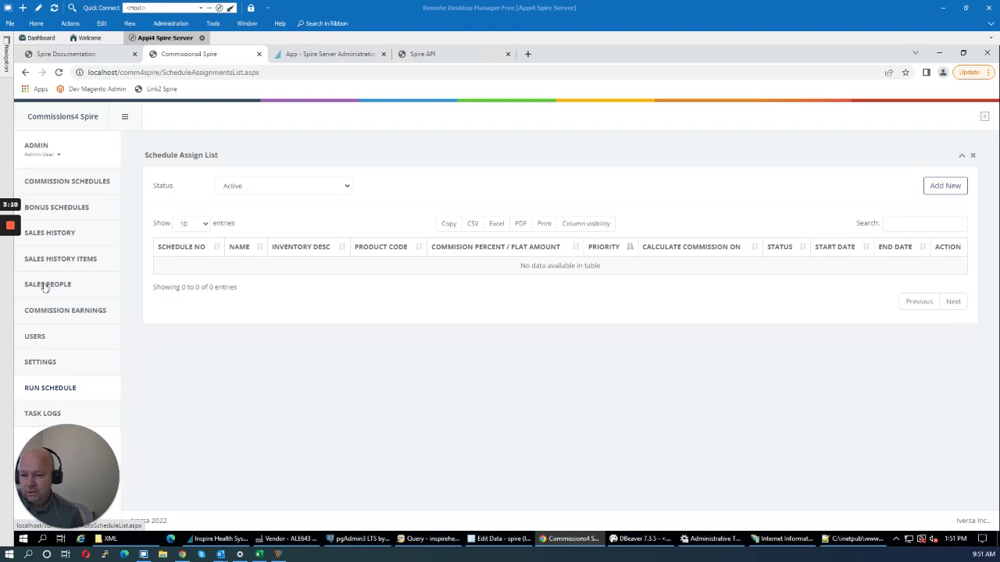
Open the third salesperson's record for editing from the sales people list and set Calculate Commissions to Yes.
click(44, 286)
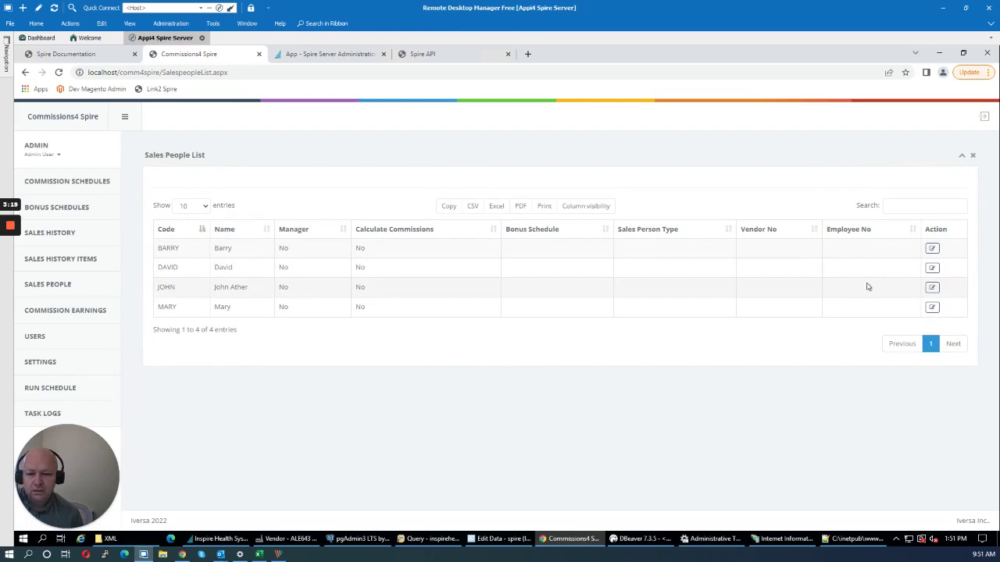
click(932, 289)
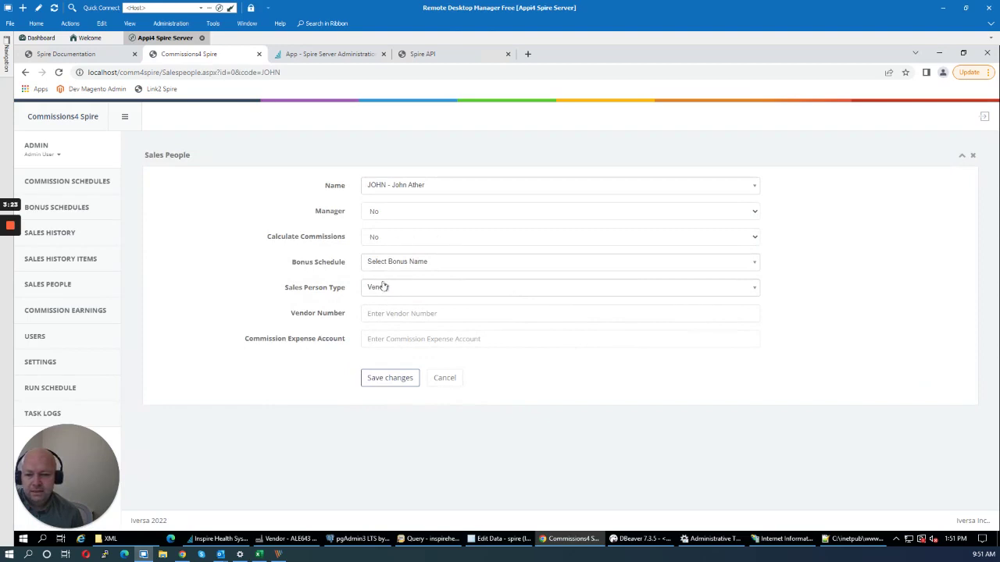
click(390, 240)
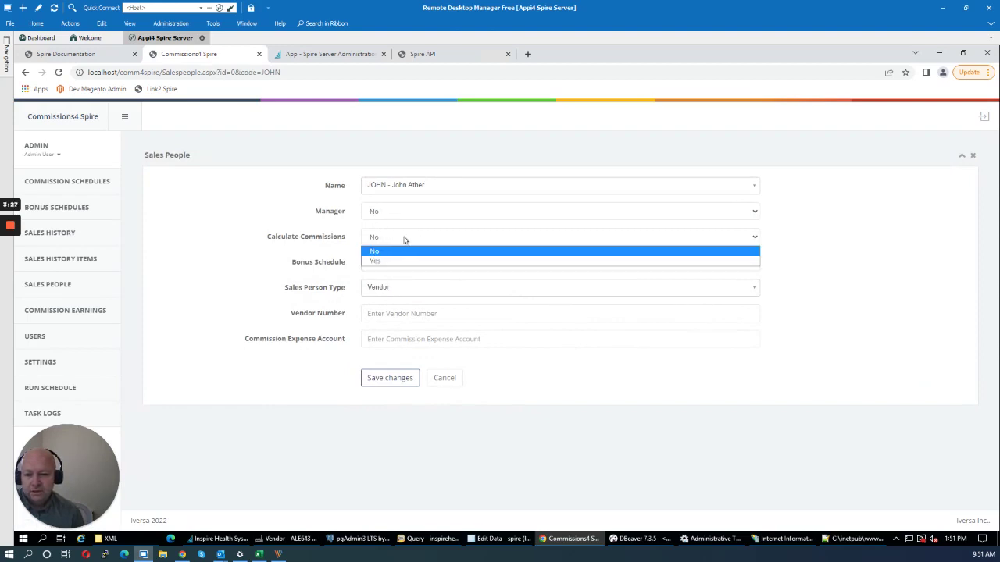
click(394, 259)
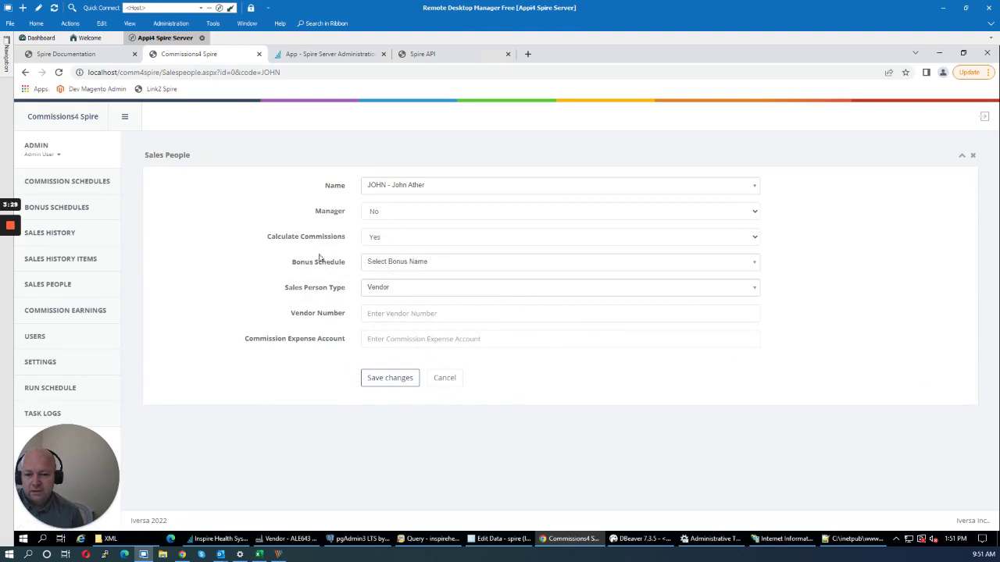
Copy the vendor number from the open Alex Fries & Bros Inc vendor record in Spire into the salesperson's Vendor Number.
click(400, 316)
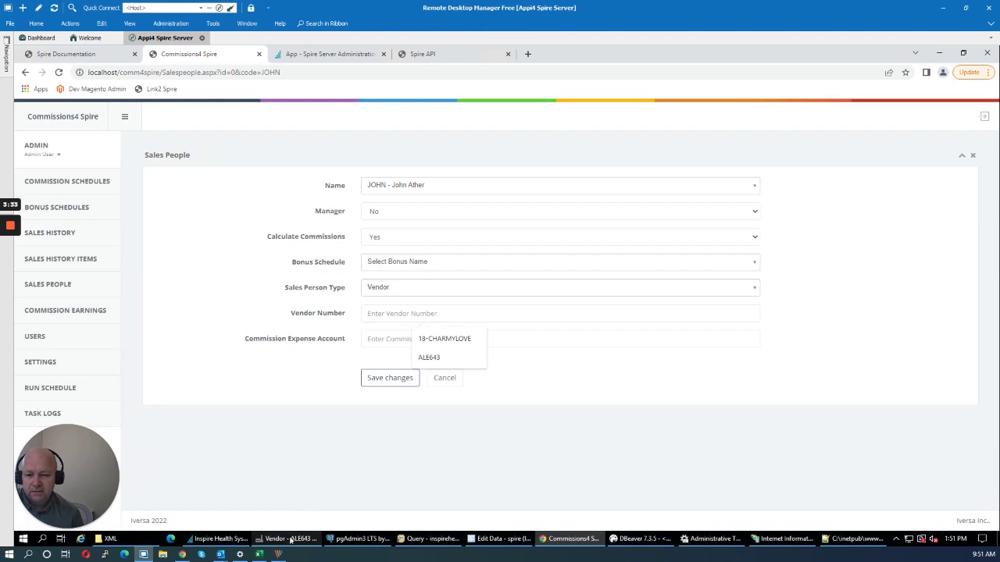
mouse_move(290, 539)
click(305, 500)
double_click(78, 93)
right_click(74, 94)
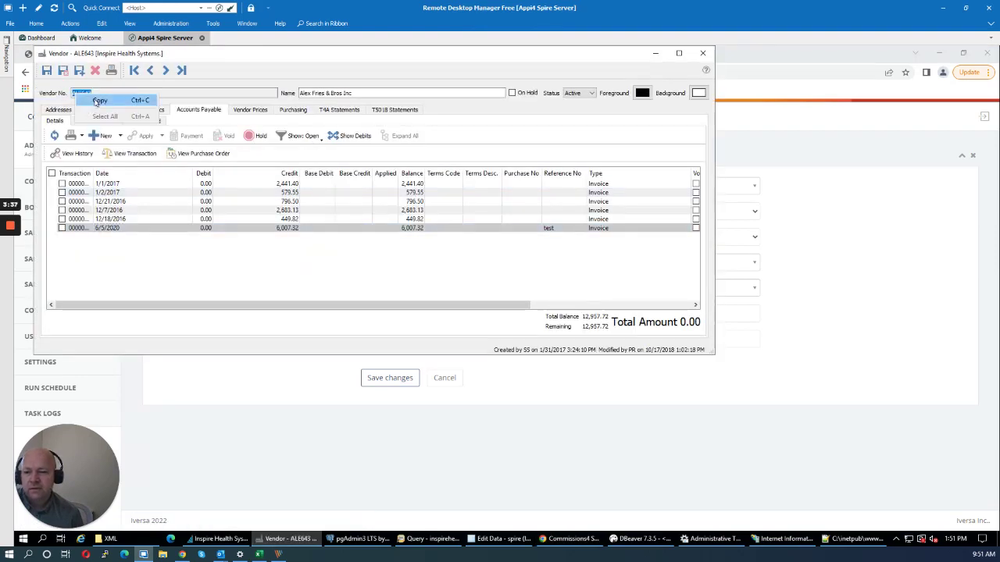
click(97, 100)
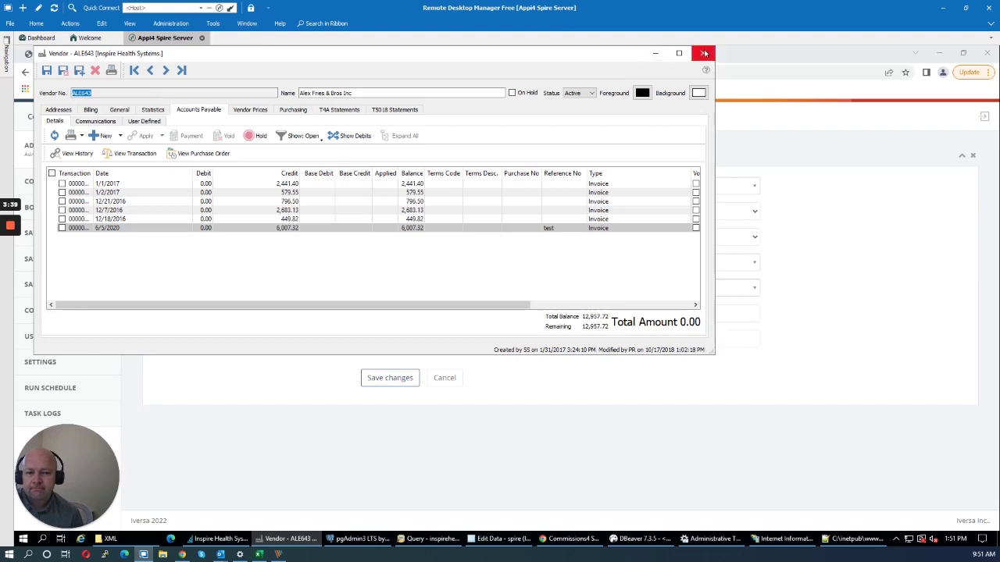
click(654, 53)
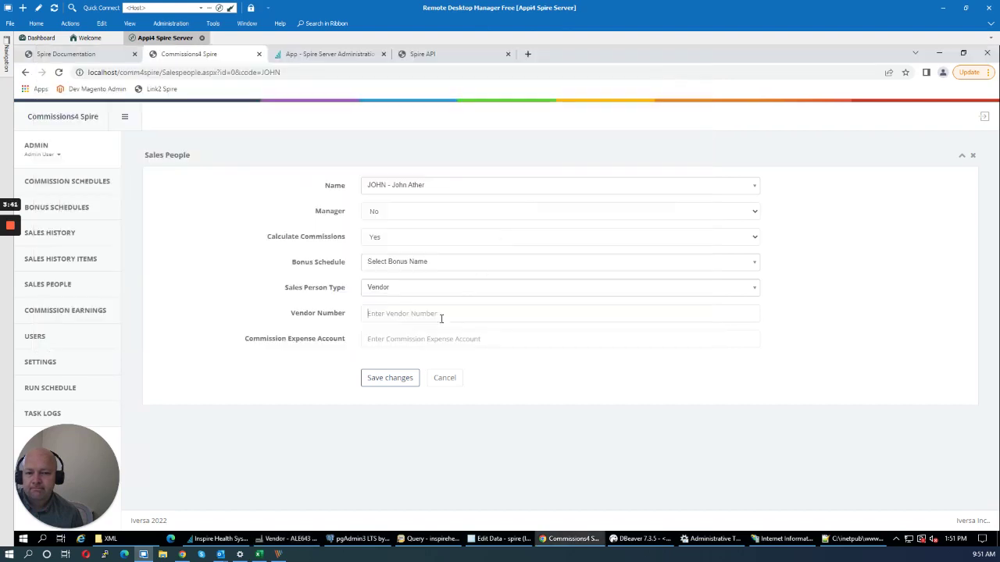
right_click(387, 315)
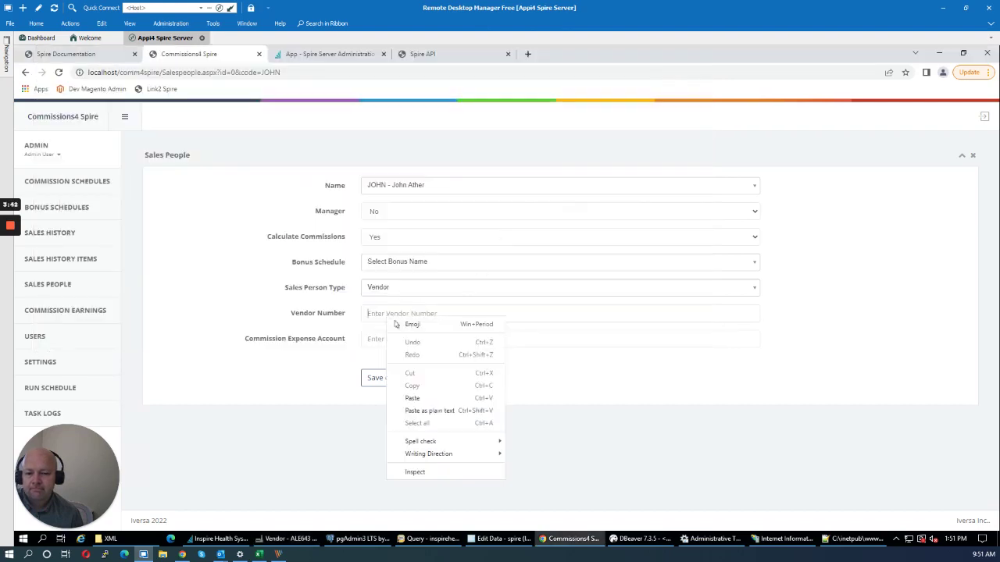
click(412, 414)
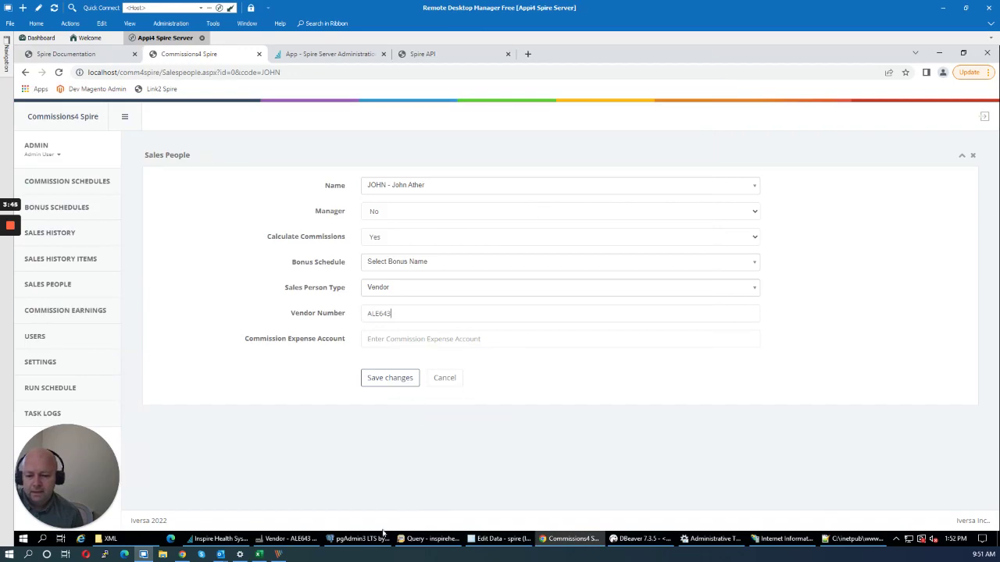
Switch to Spire's main window and duplicate the 71110/VAN Cost of Goods Sold - General account in the General Ledger.
click(219, 539)
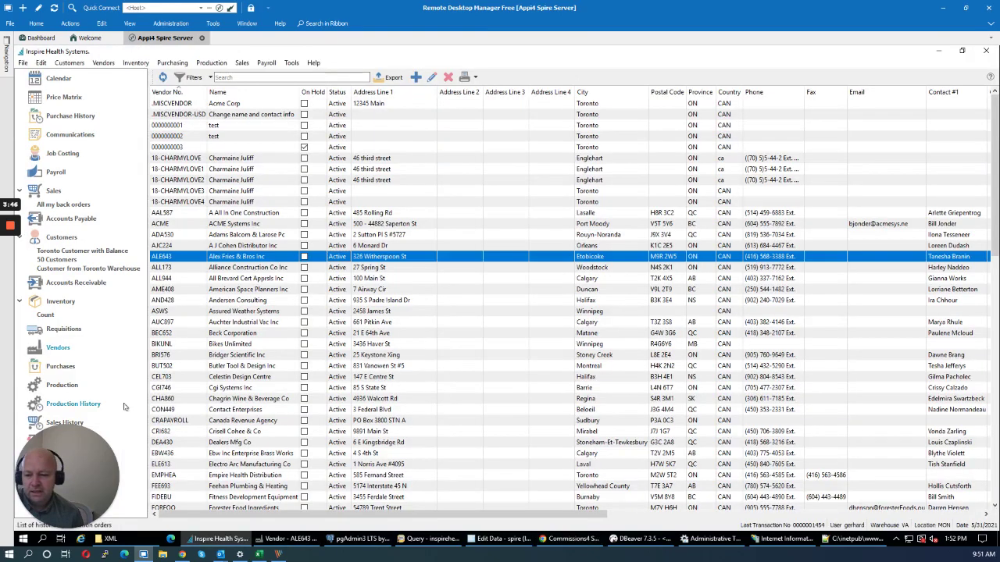
click(68, 460)
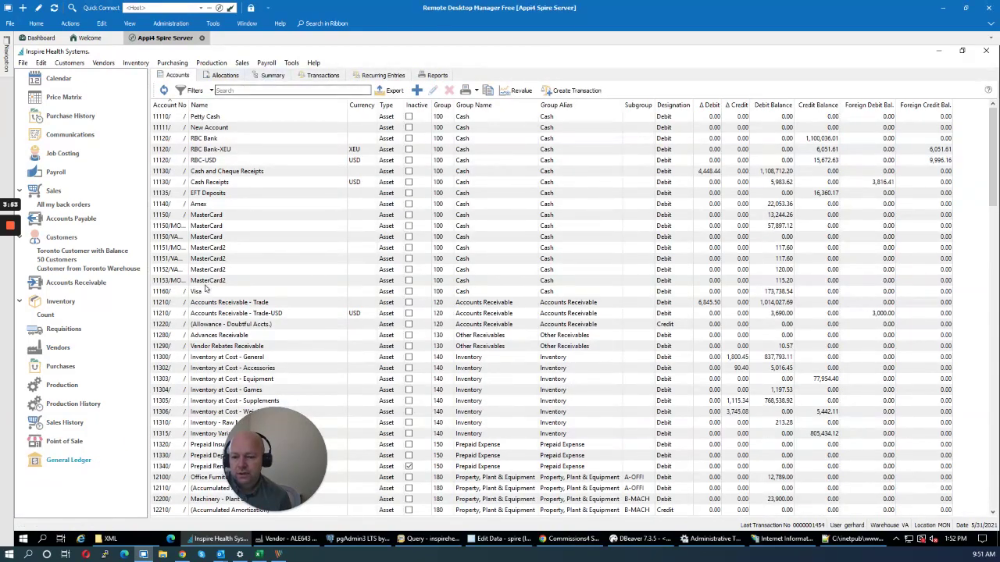
scroll(205, 294, down, 4)
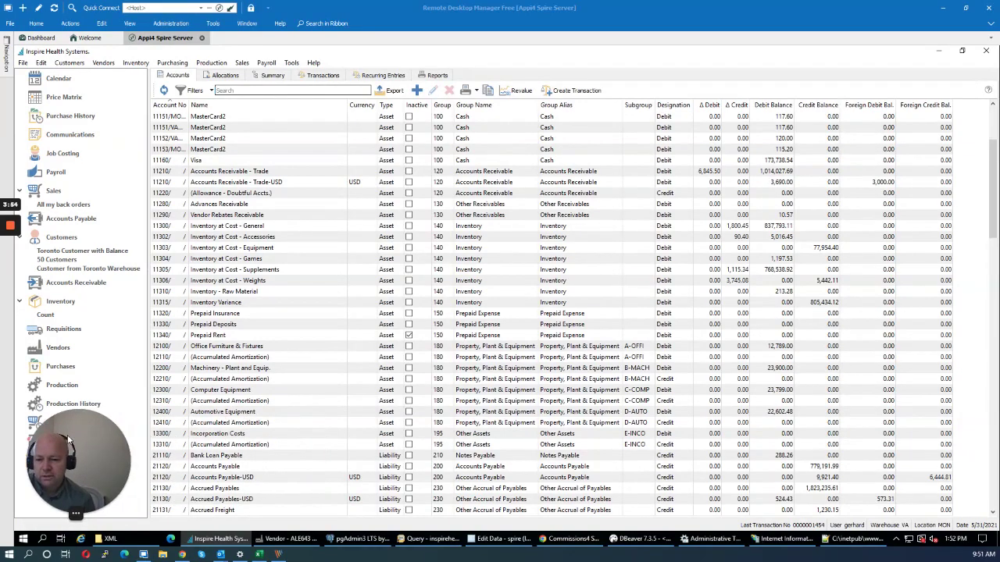
click(254, 365)
scroll(242, 359, down, 15)
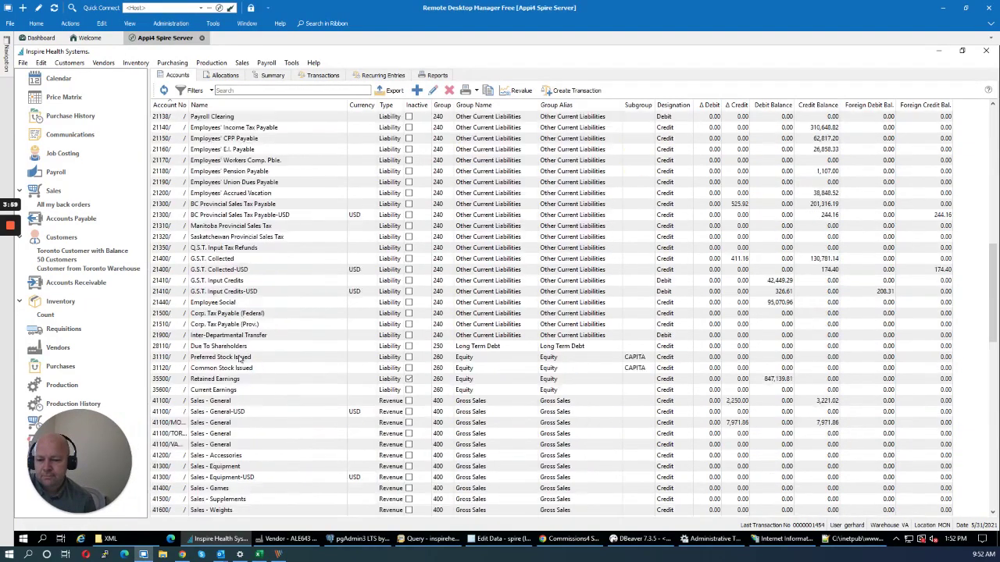
scroll(291, 335, up, 2)
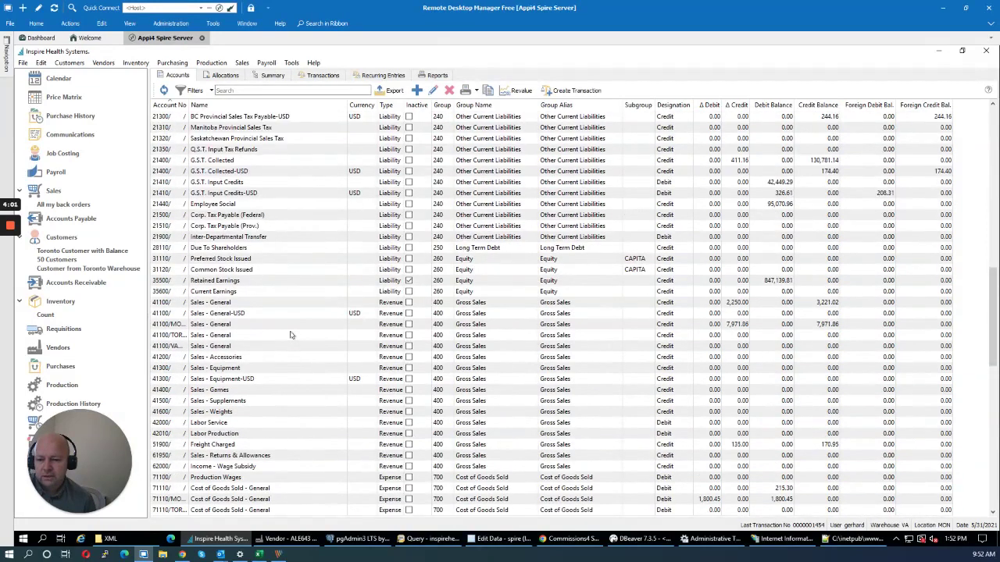
scroll(290, 335, down, 7)
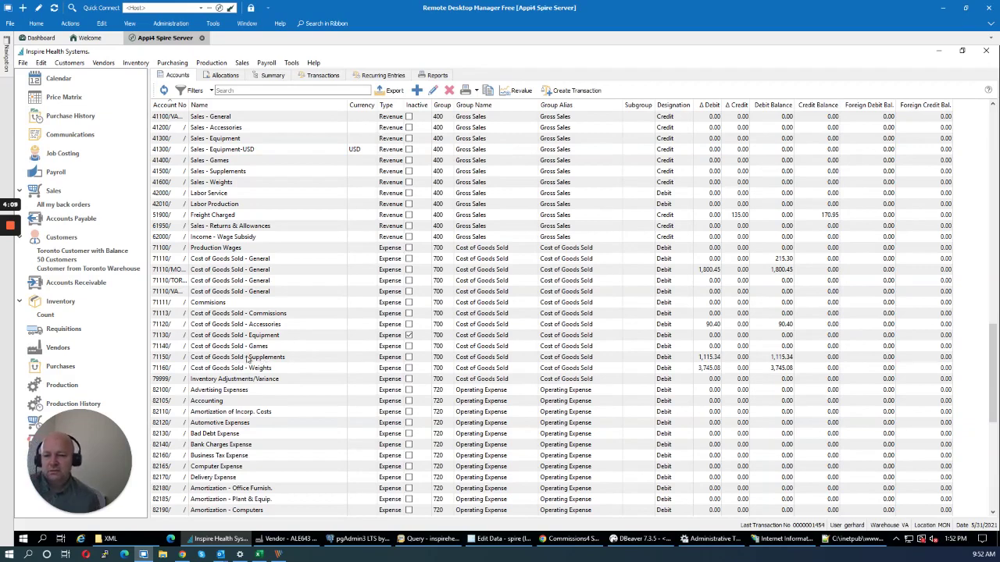
click(208, 292)
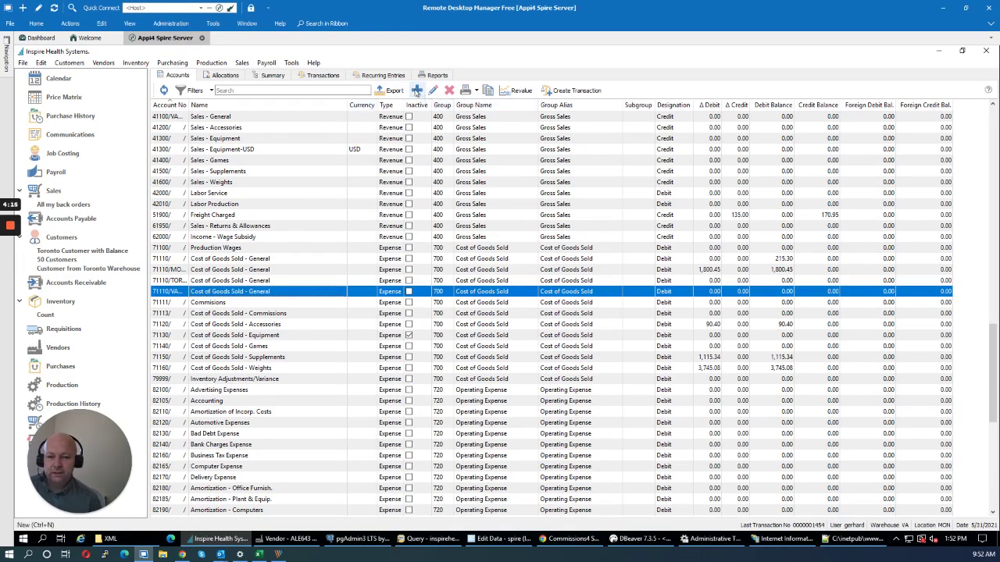
click(486, 91)
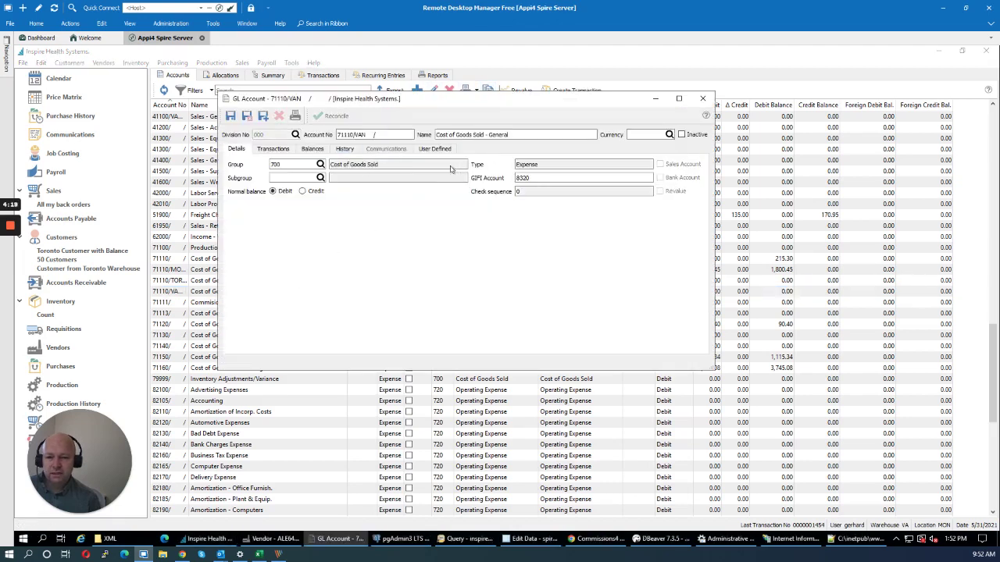
Replace the duplicated ledger account's number with 71114, leaving its segment codes empty.
click(353, 135)
click(353, 136)
key(End)
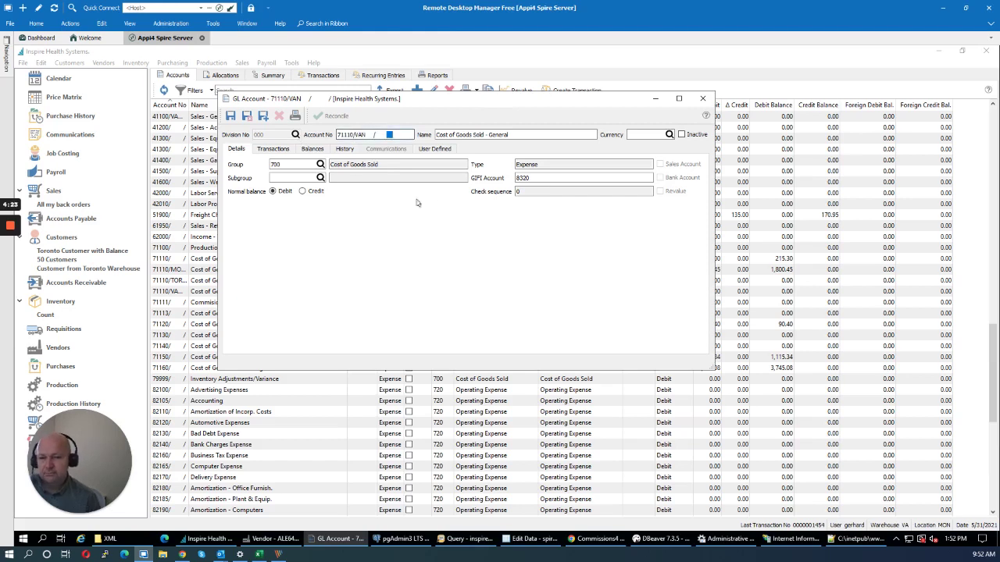
key(shift+Home)
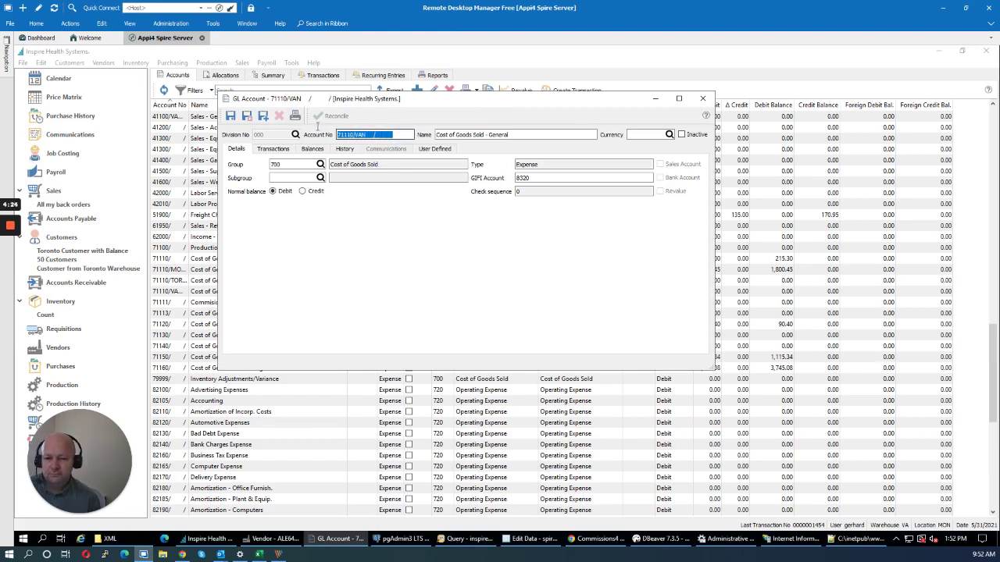
key(Home)
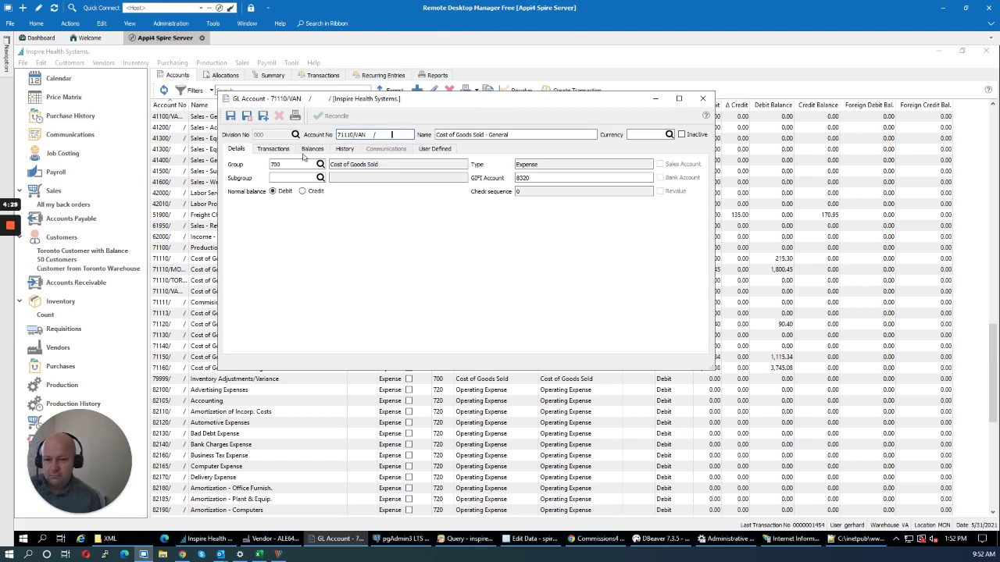
key(Delete)
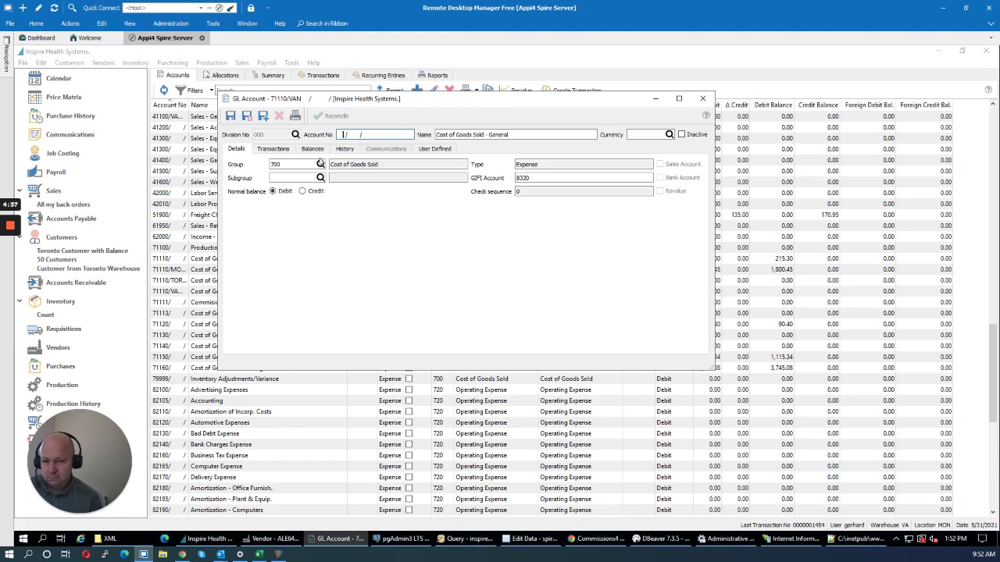
text(711)
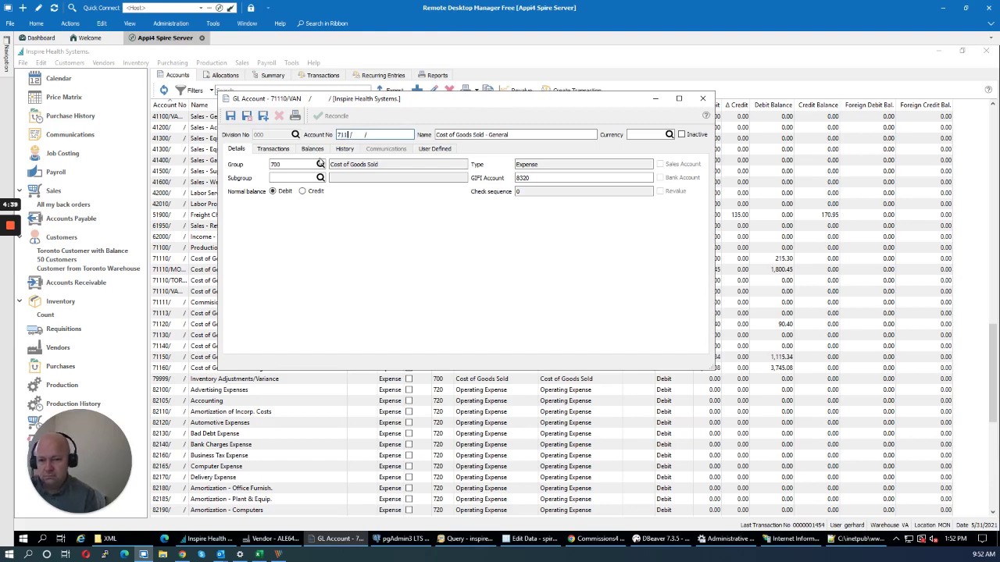
text(14)
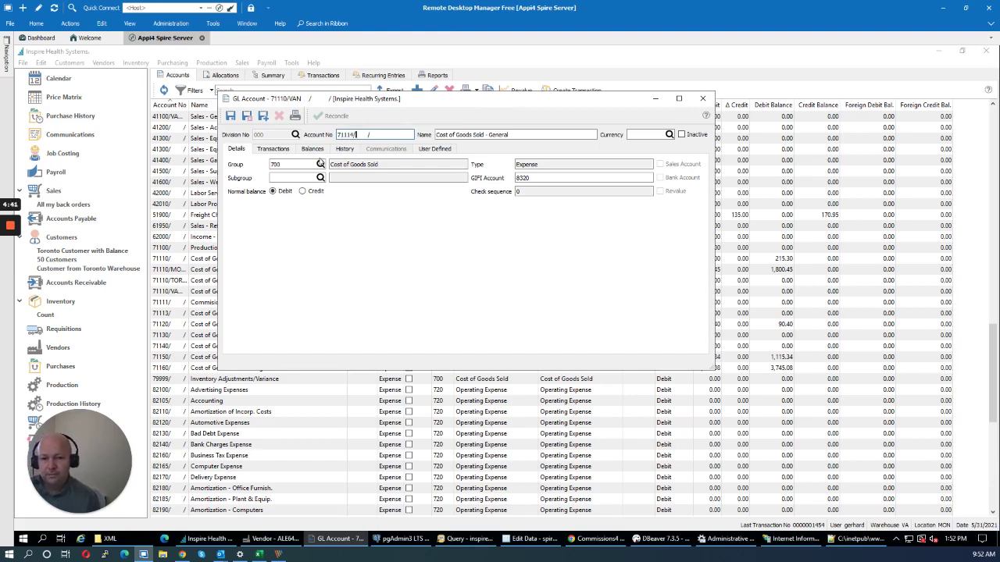
key(Tab)
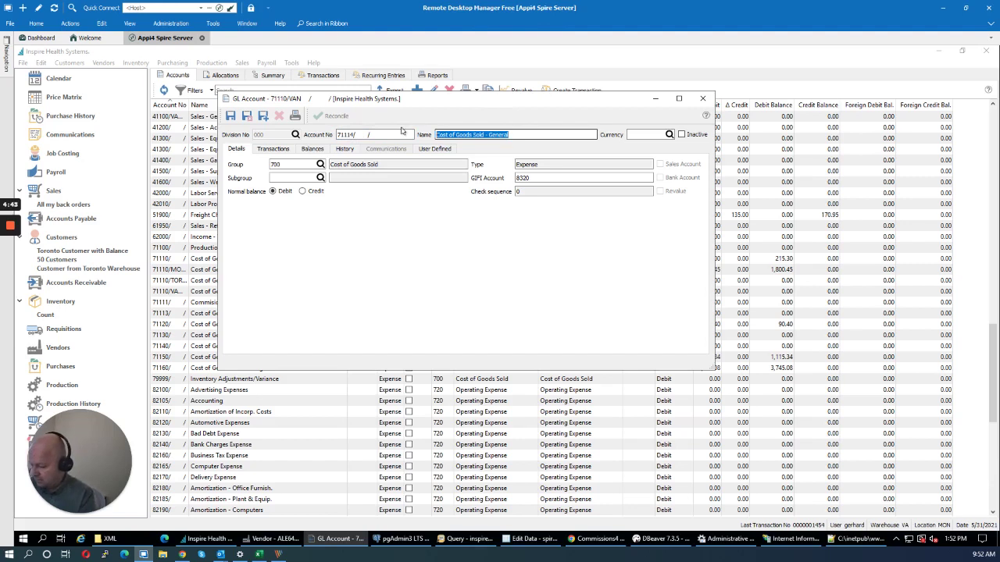
Name the new ledger account "Commissions for Vendors" and save it.
text(Commis)
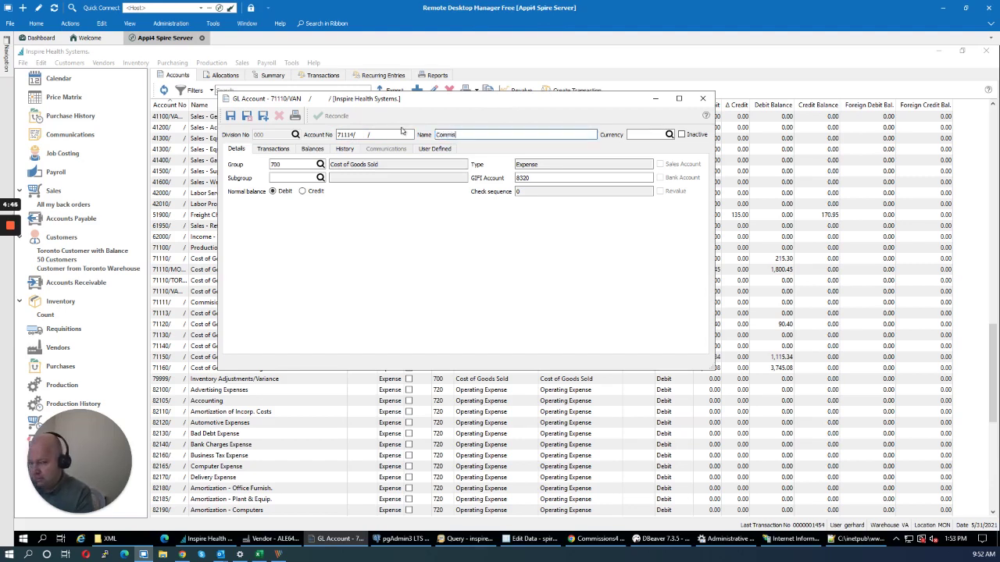
text(sions)
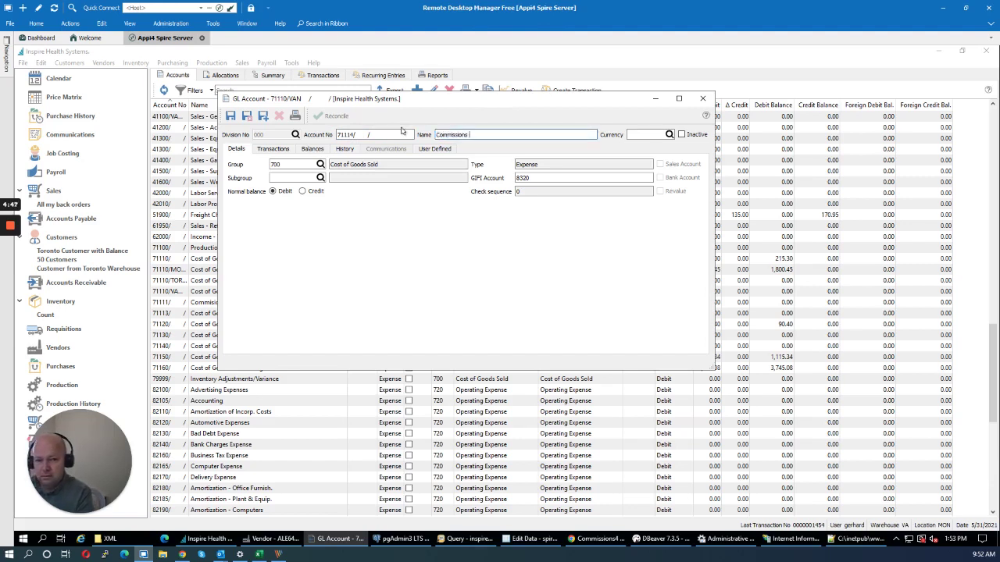
text(ndors)
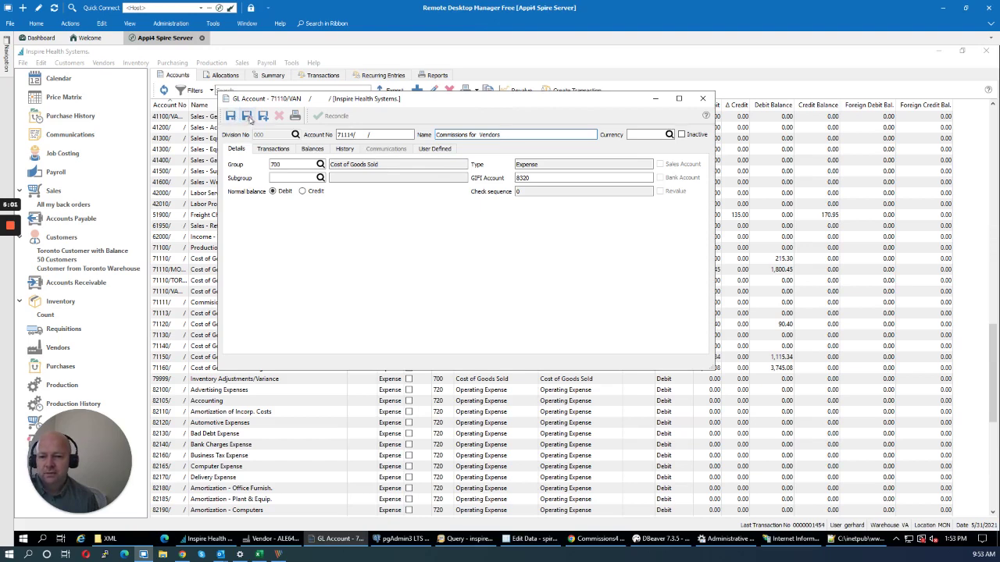
click(248, 116)
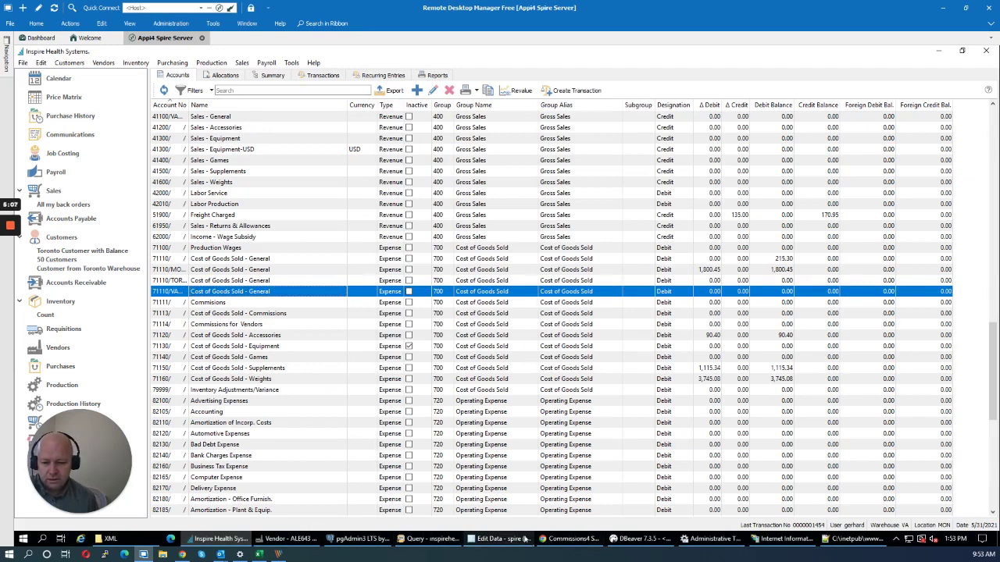
Switch back to Commissions4 Spire, set the salesperson's Commission Expense Account to 71114 and save the record.
click(568, 539)
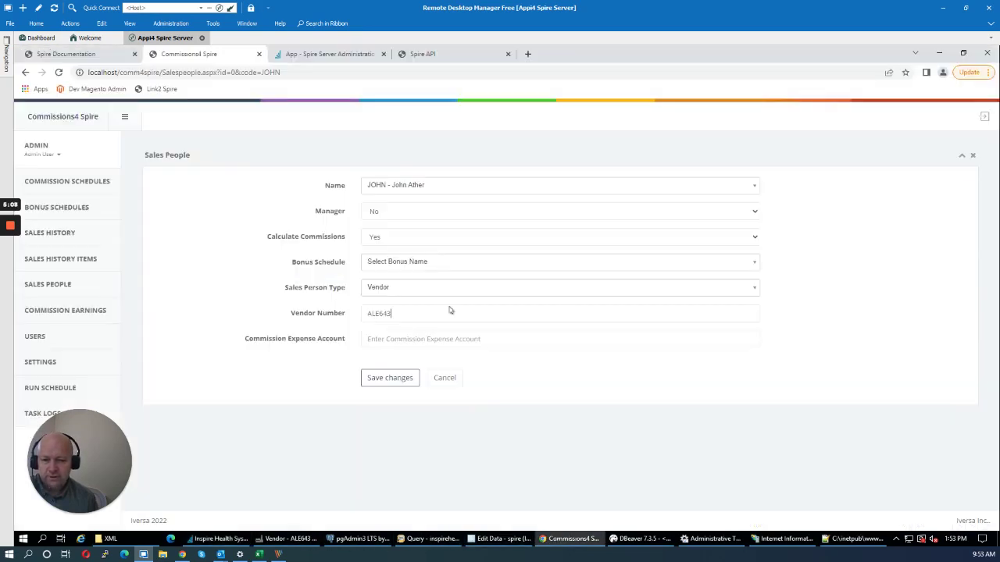
click(397, 339)
text(71)
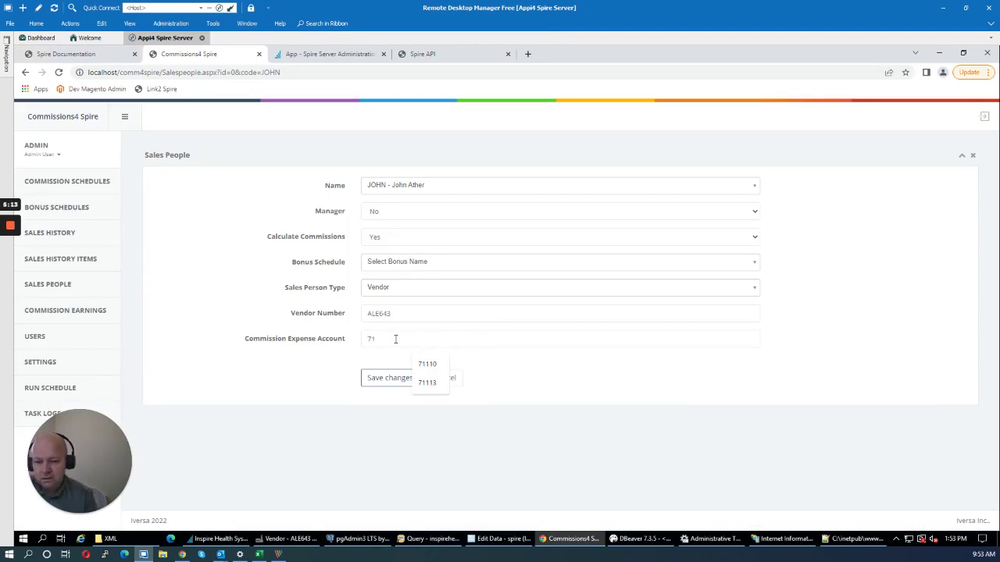
text(114)
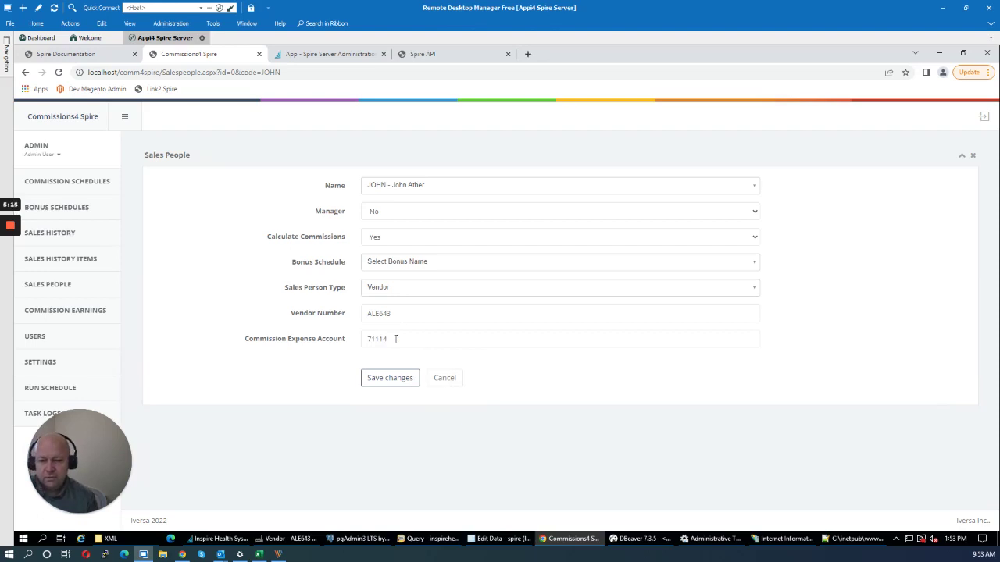
click(388, 378)
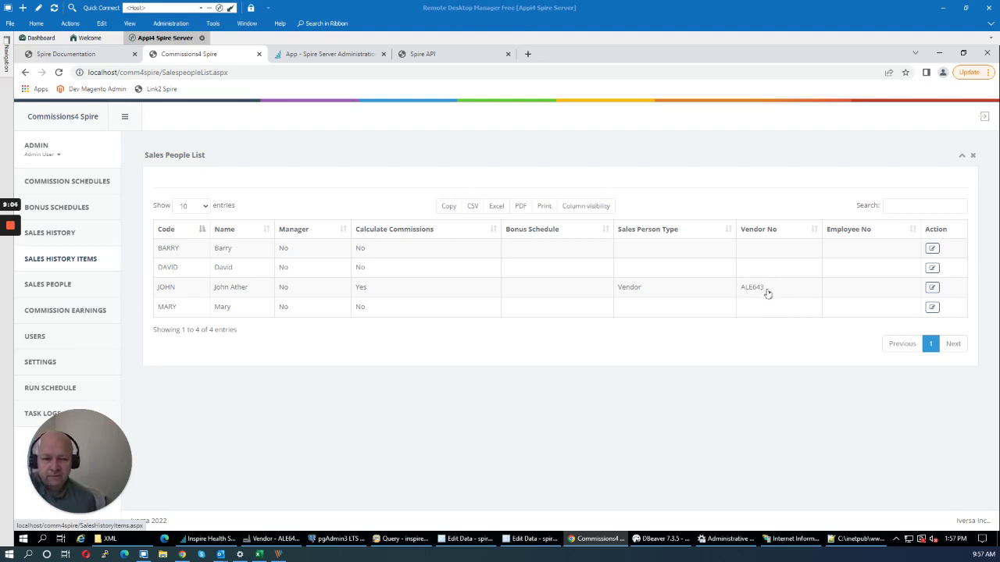
Add a new commission schedule numbered 1, named with the vendor salesperson's first name followed by "Warehouse VA".
click(63, 183)
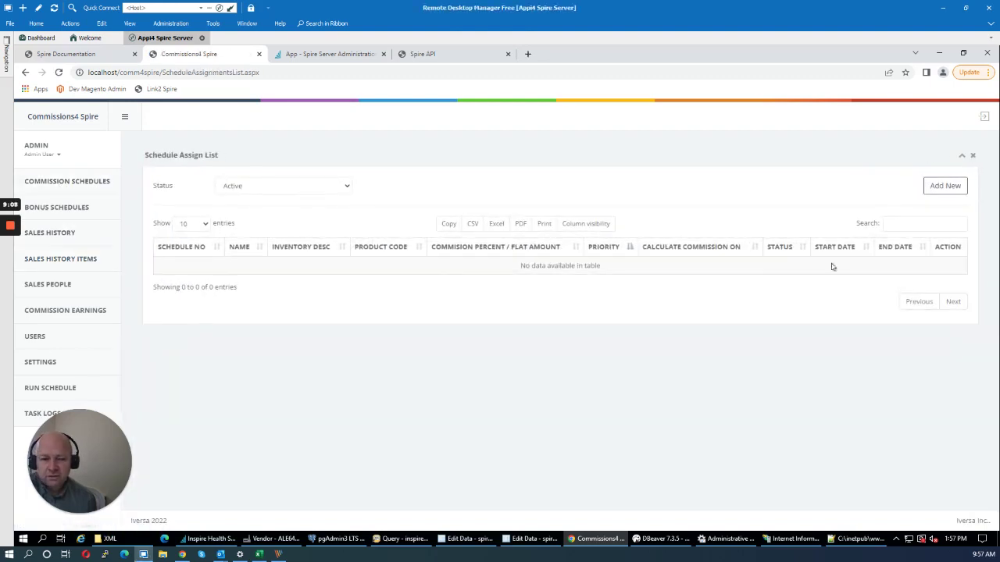
click(946, 186)
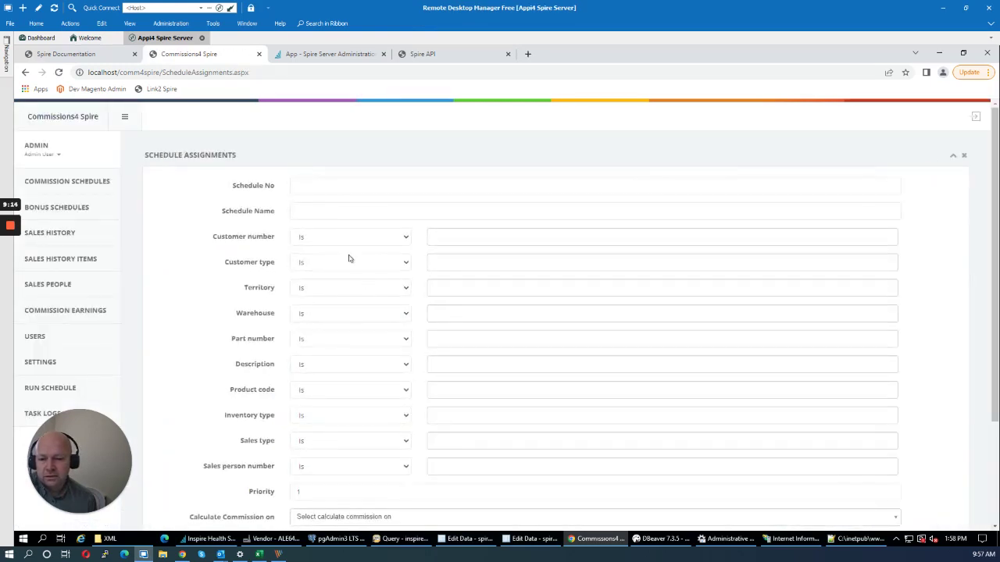
click(318, 188)
text(1)
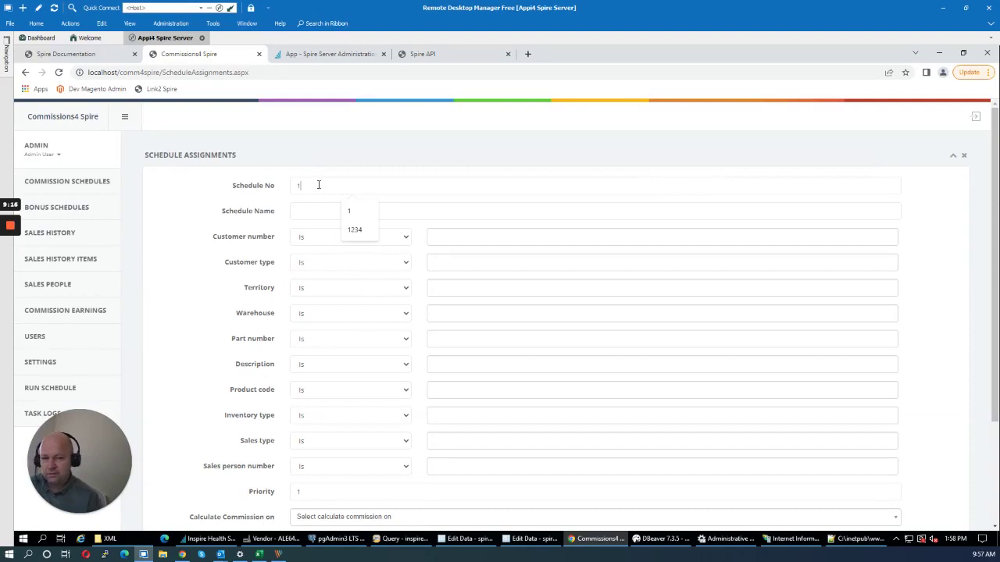
click(306, 210)
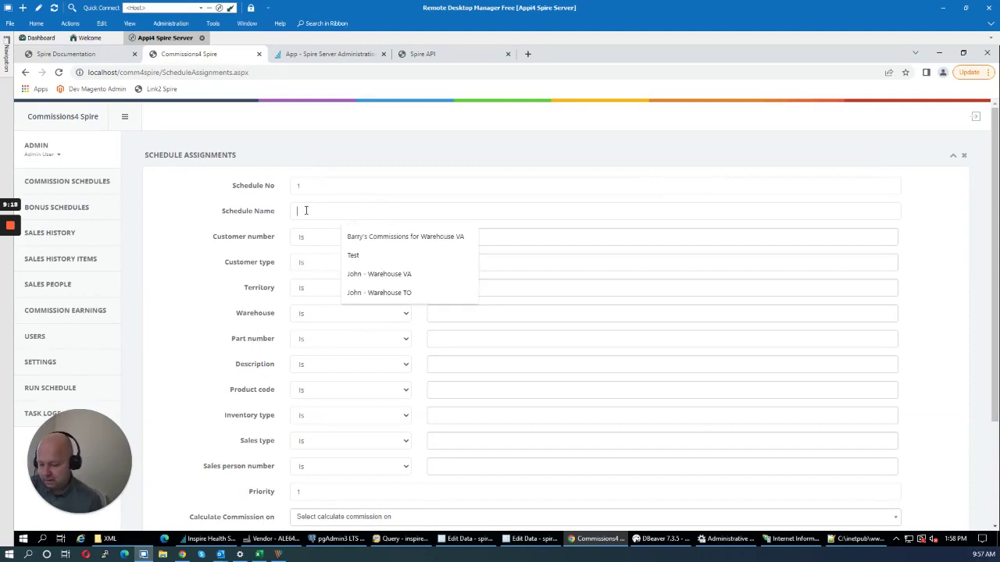
text(John)
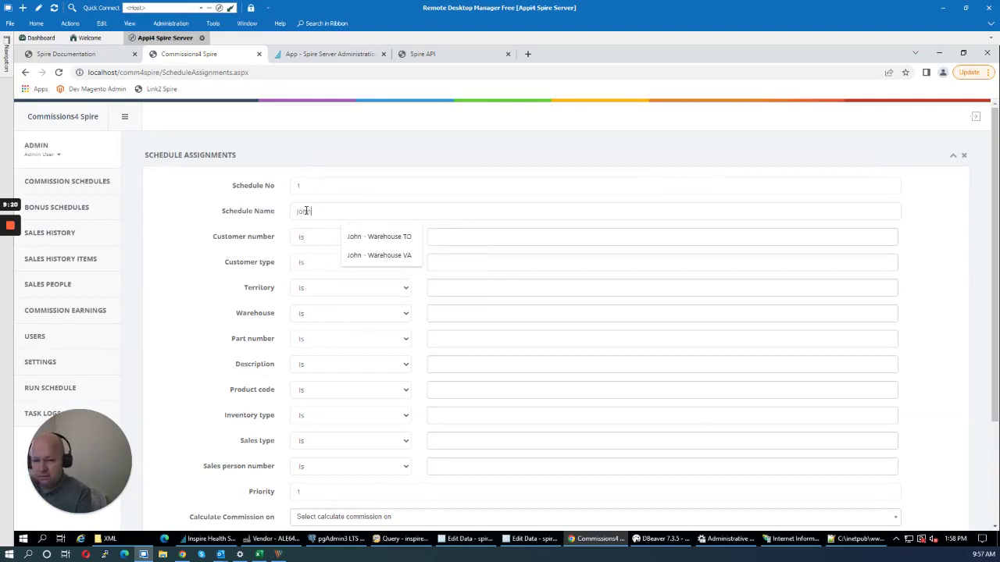
text( Warheoho)
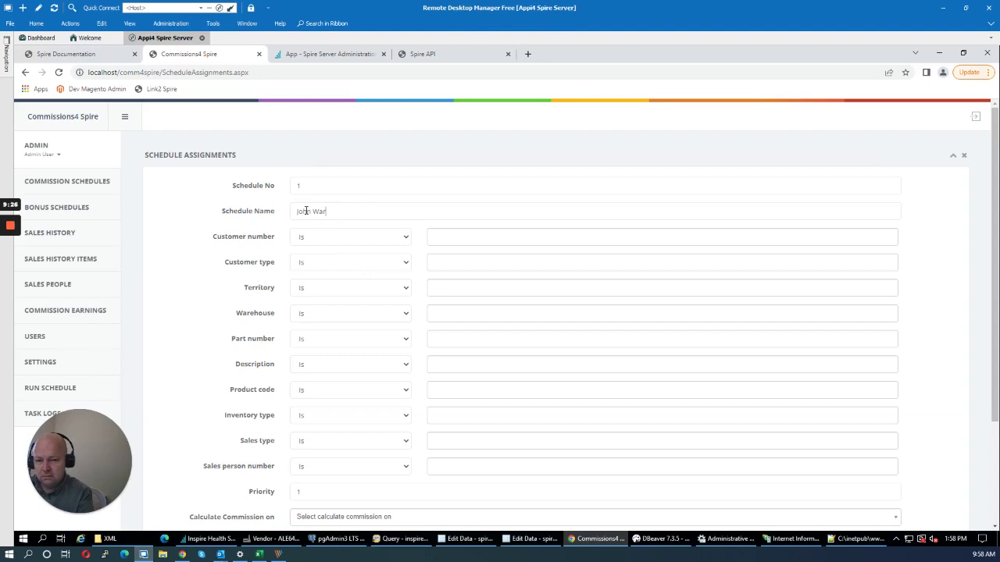
text(house )
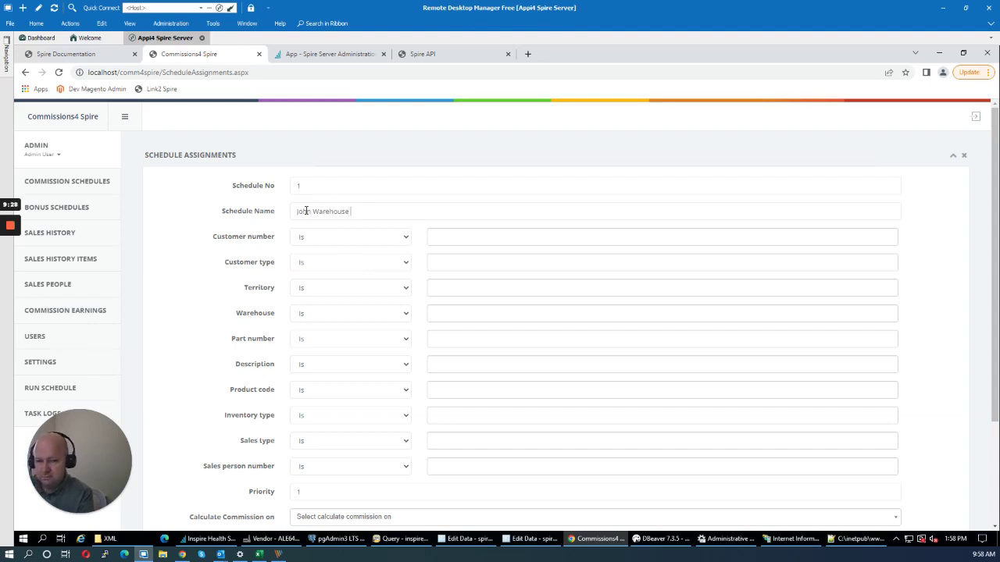
text(VA)
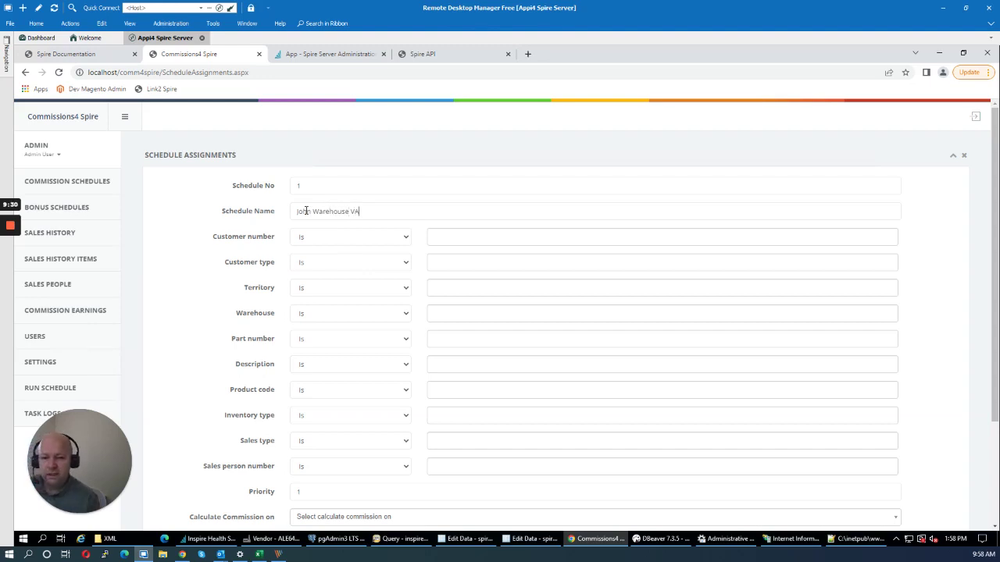
Restrict the schedule to warehouse VA - Inspire Health Systems and to the vendor-type salesperson.
click(440, 313)
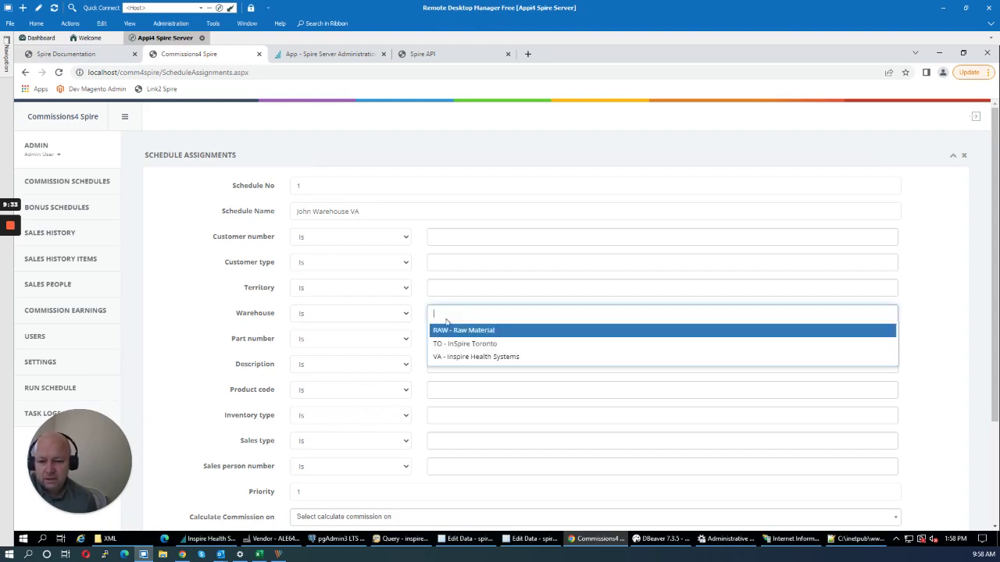
click(453, 357)
scroll(458, 350, down, 2)
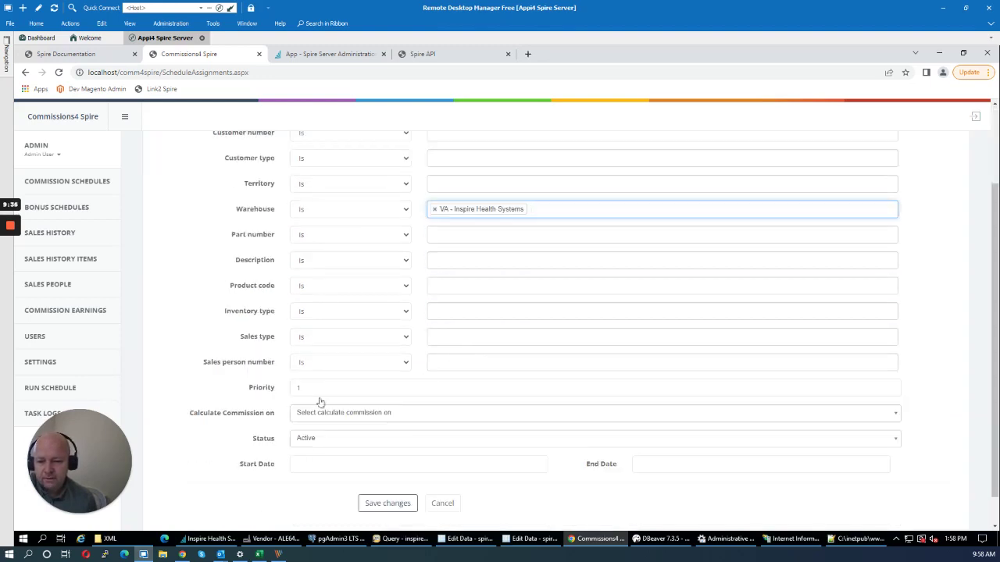
click(442, 364)
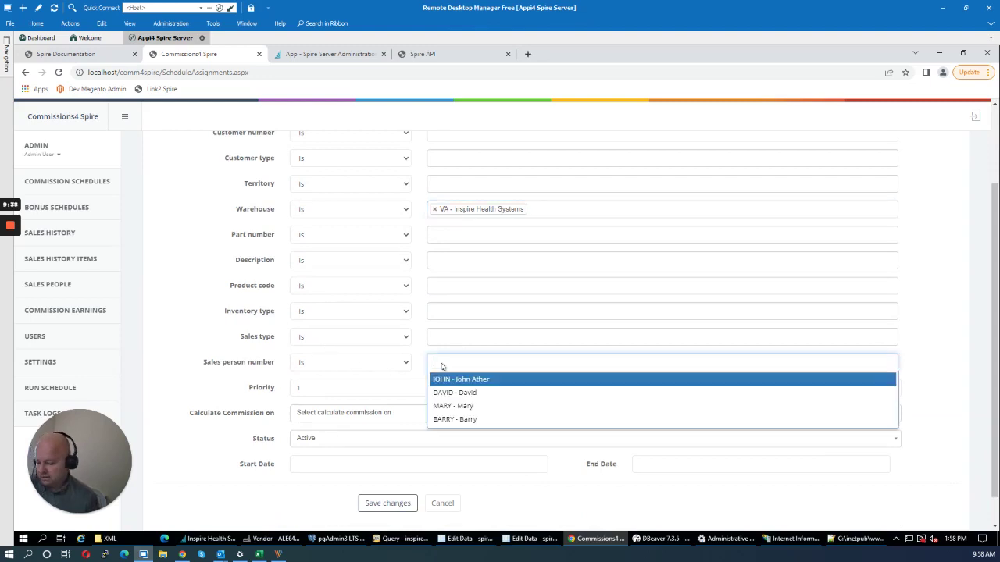
text(john)
click(457, 379)
Calculate the schedule's commission on Sales sub-total at 10 percent and save the schedule.
click(315, 420)
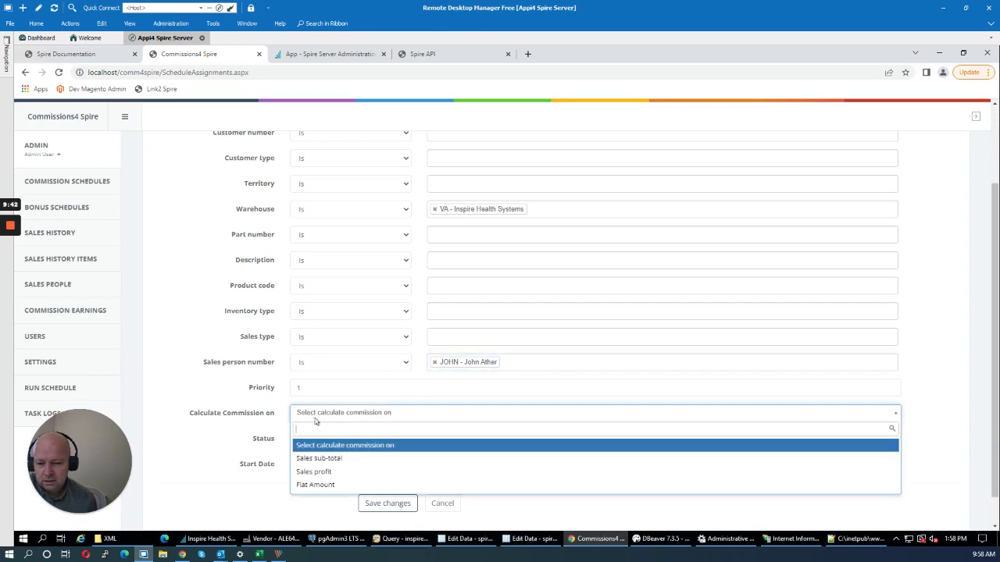
click(318, 462)
click(311, 437)
text(1)
scroll(313, 438, down, 1)
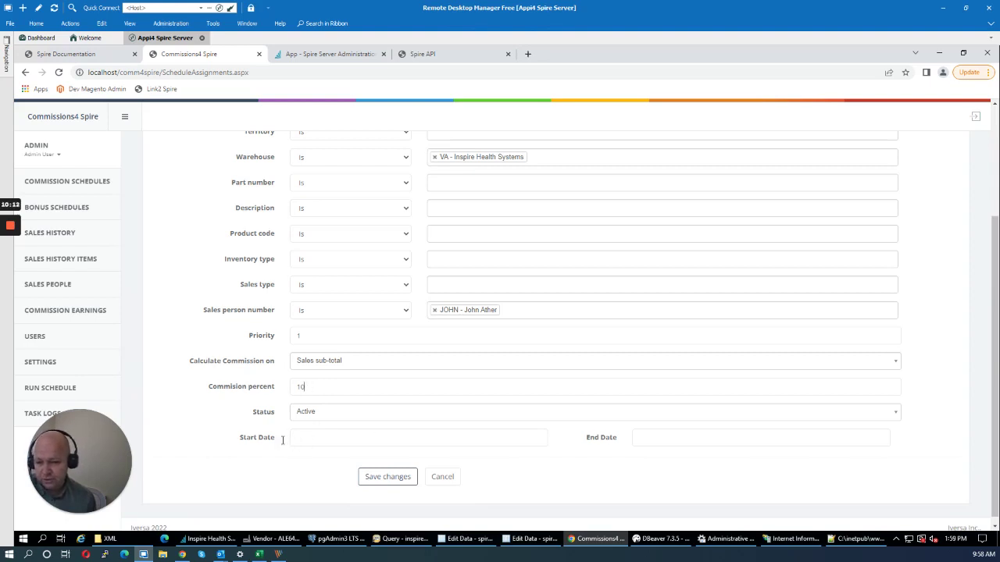
click(384, 477)
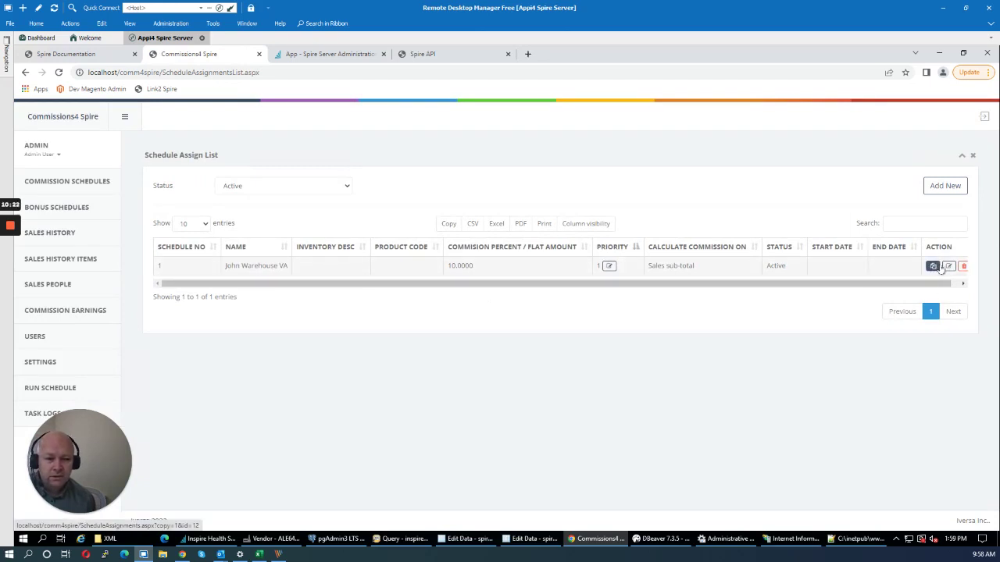
Add schedule 2, named with the salesperson's first name followed by "- Warehouse TO", and restrict it to warehouse TO - InSpire Toronto.
click(945, 188)
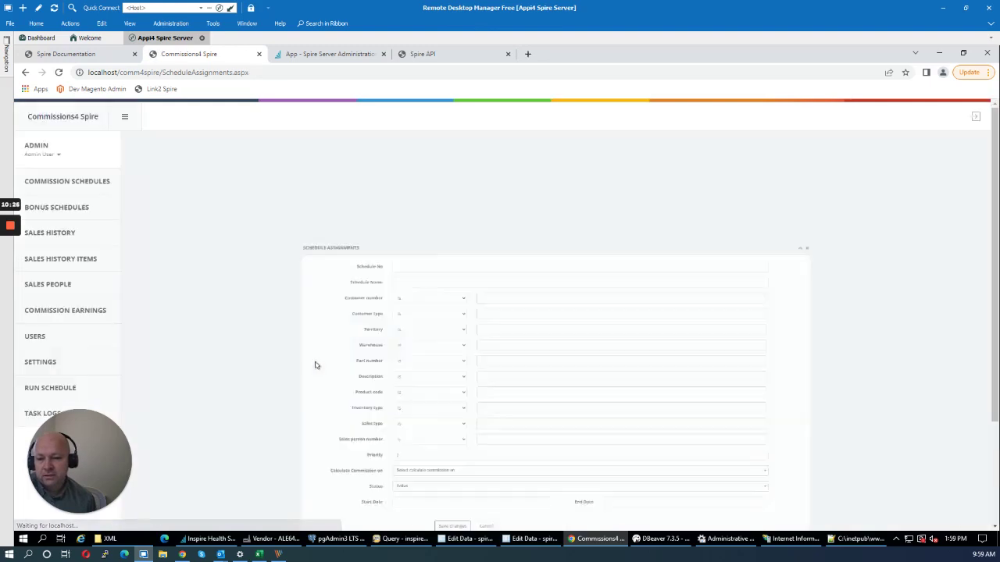
click(317, 184)
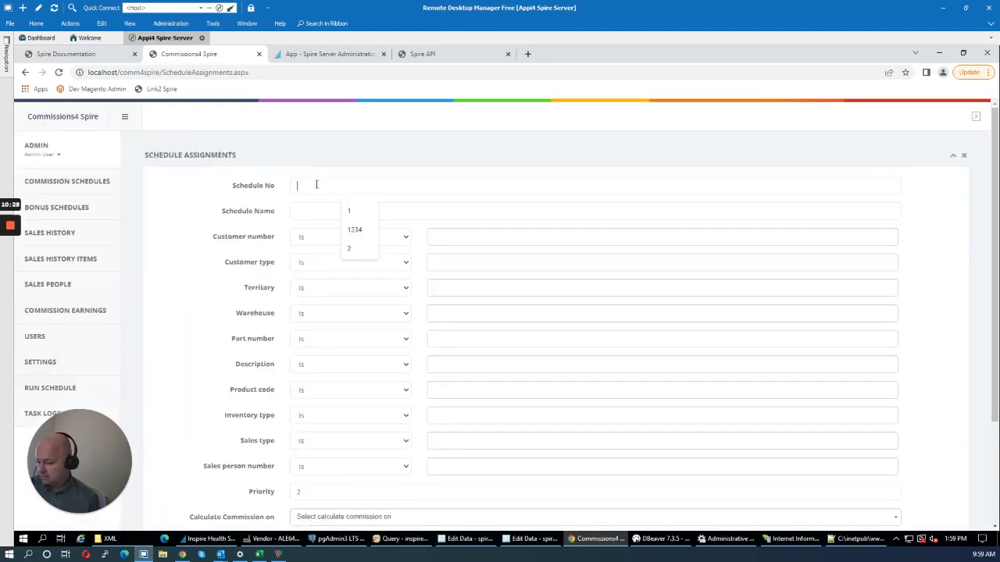
text(2)
click(314, 210)
text(Joh)
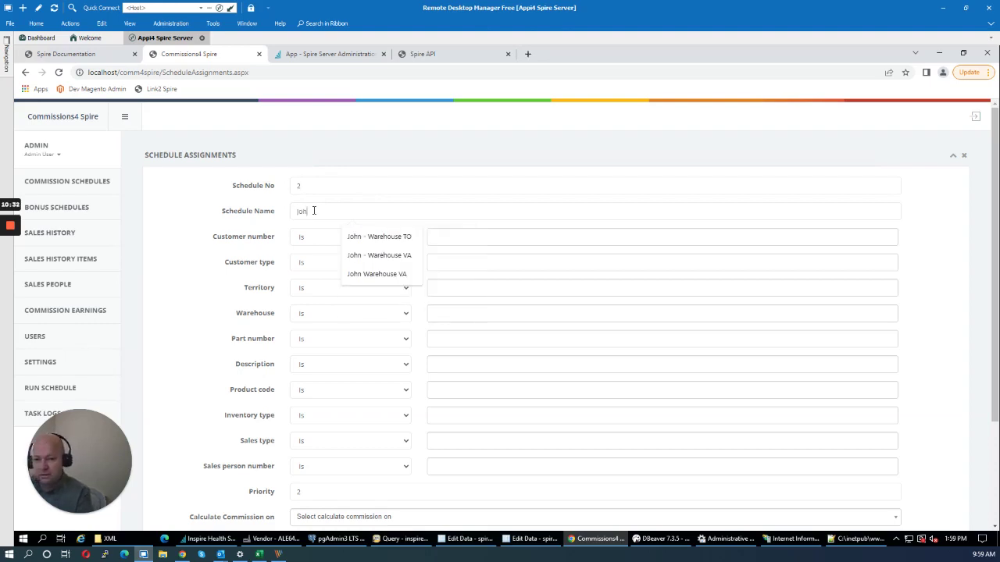
click(363, 237)
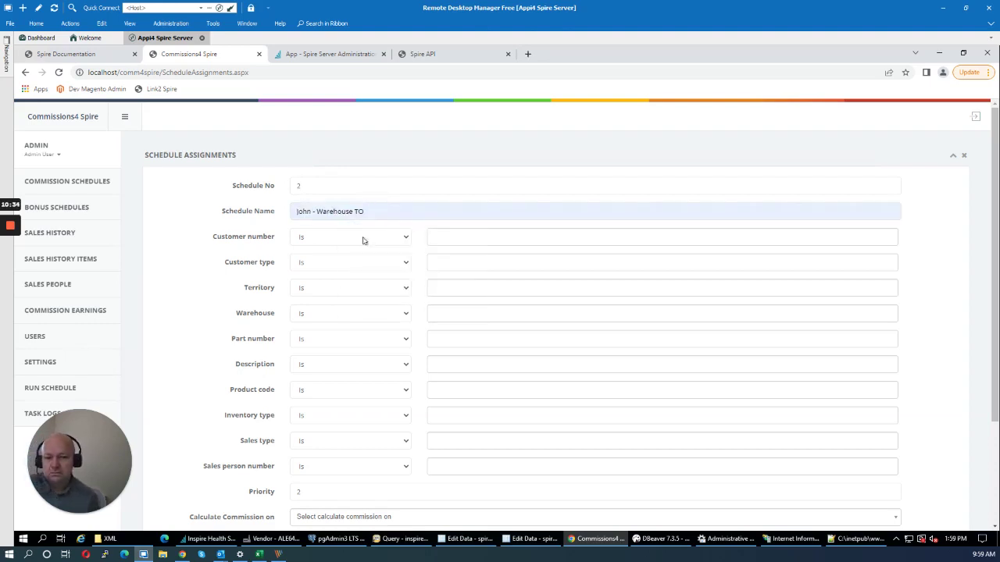
click(441, 314)
click(448, 344)
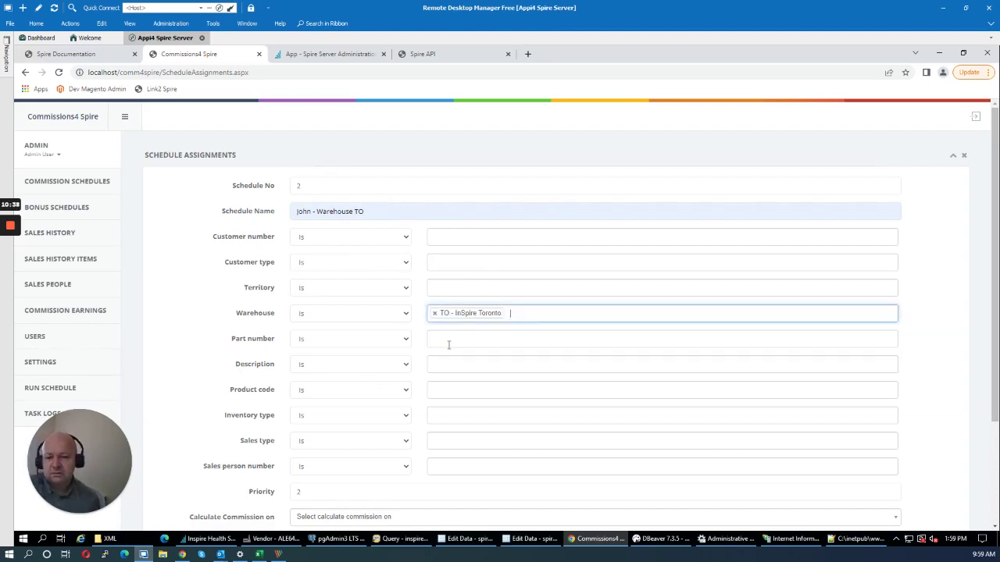
Calculate schedule 2's commission on Sales sub-total at 15 percent, keep priority 2 and save the schedule.
scroll(452, 356, down, 1)
click(340, 466)
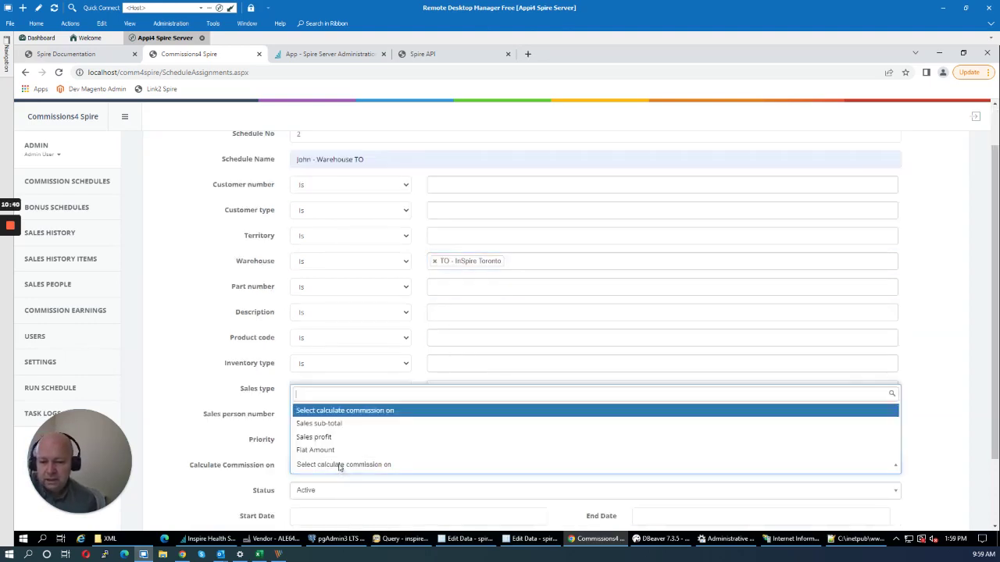
click(322, 424)
scroll(234, 419, down, 2)
click(313, 387)
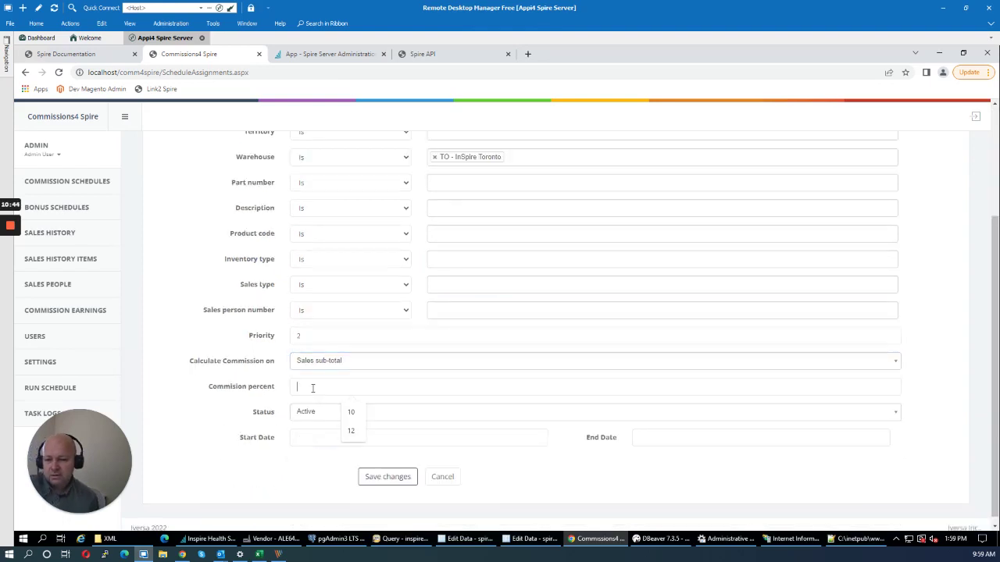
text(15)
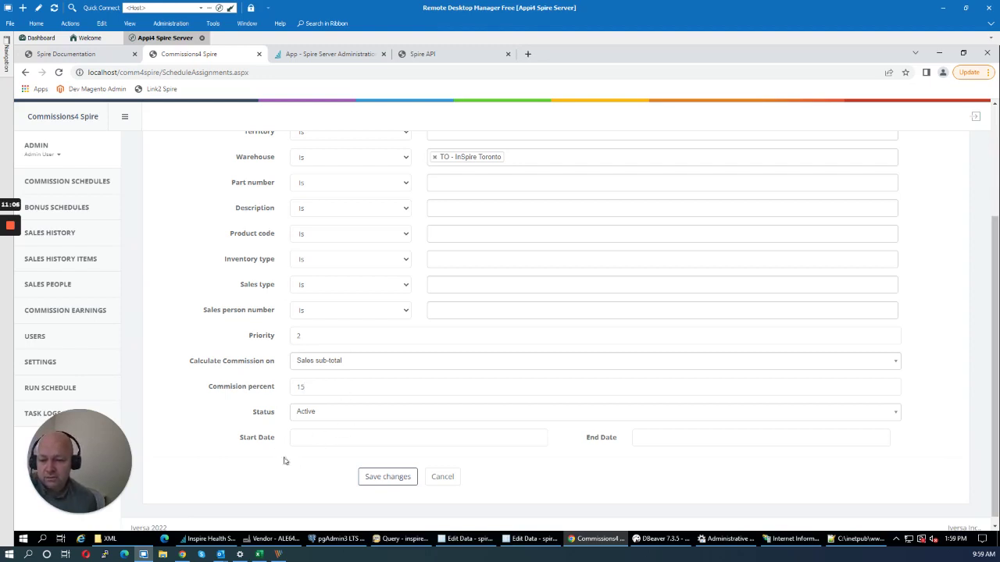
click(367, 482)
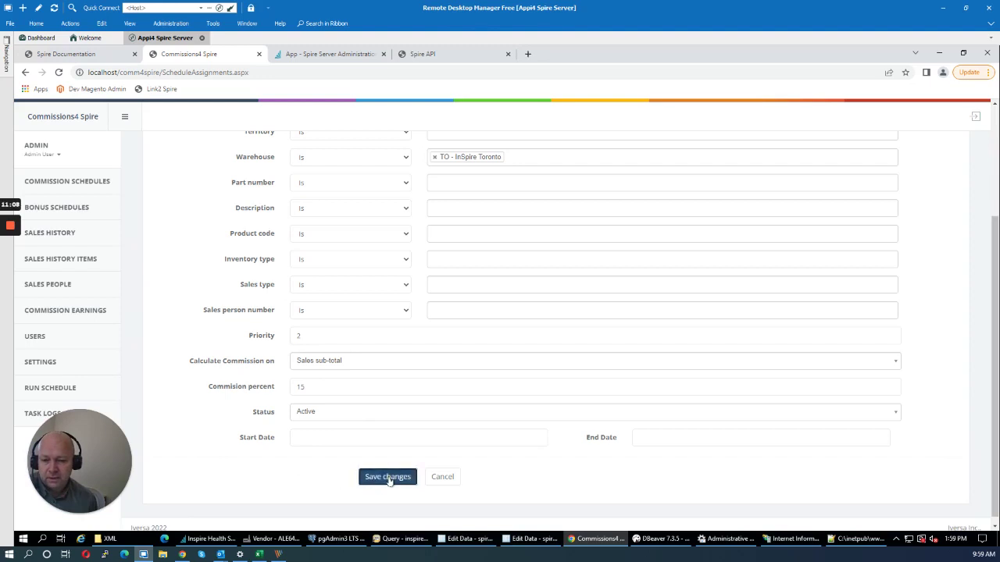
click(332, 336)
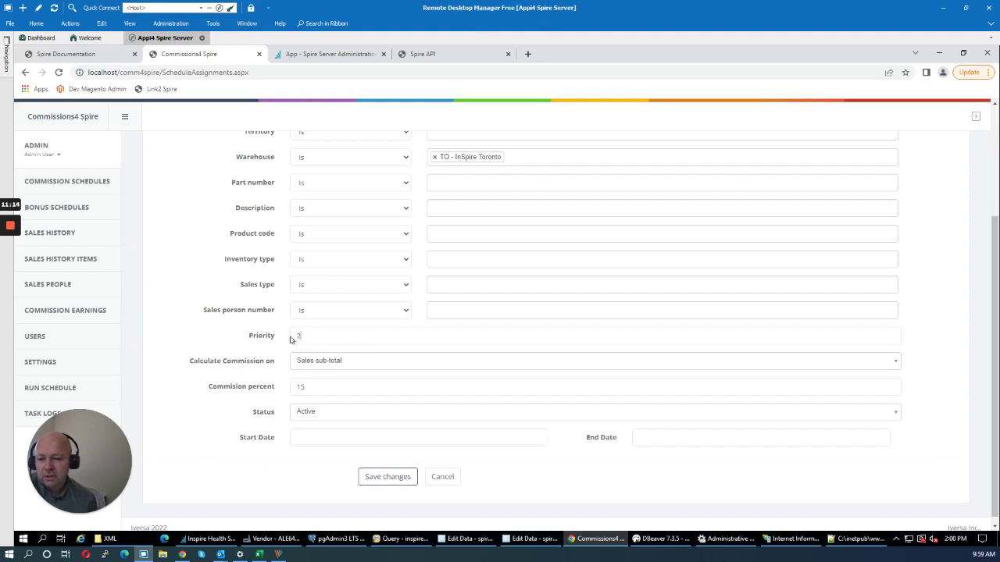
click(391, 476)
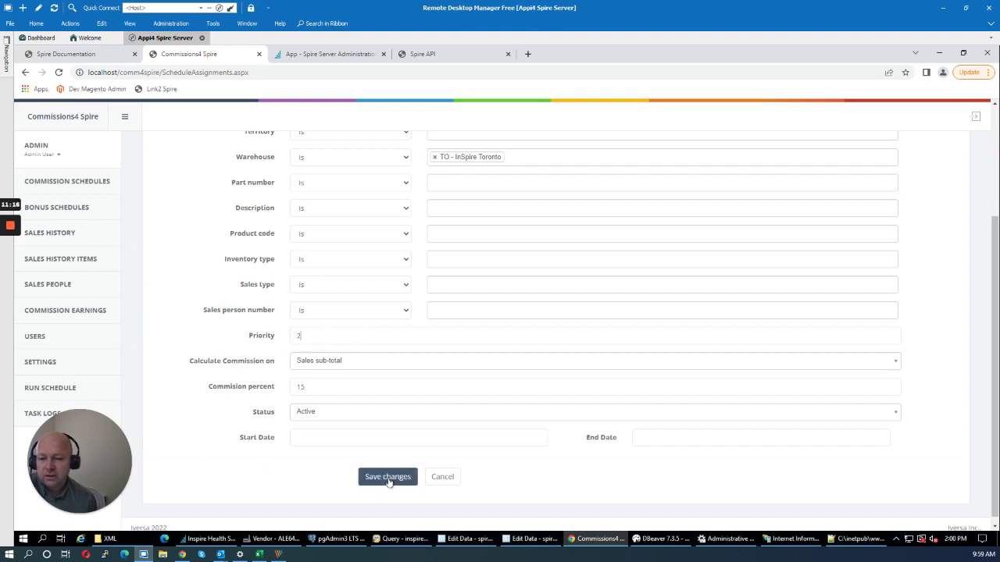
click(385, 480)
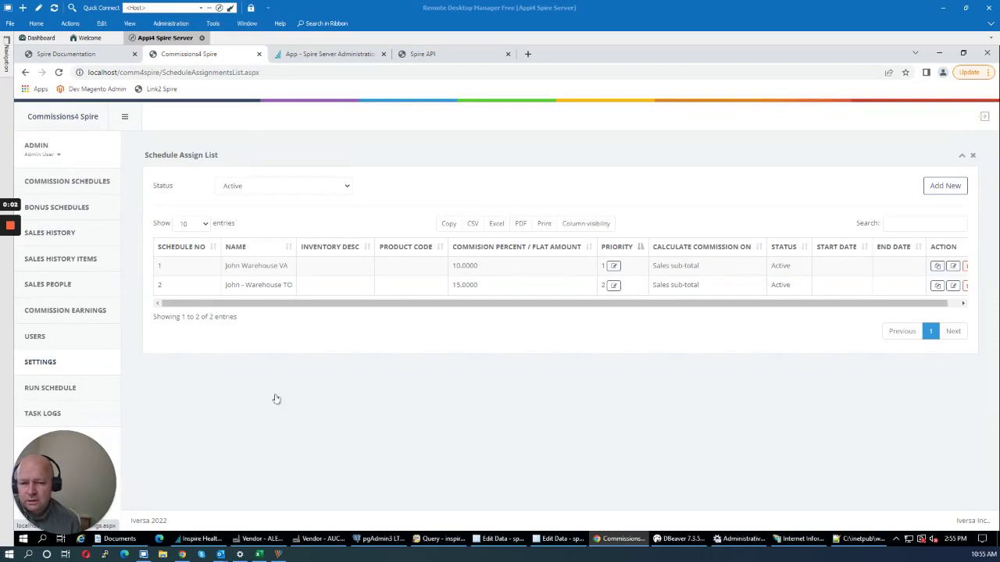
Filter the Sales History to invoice dates from 06/01/2010 to 06/01/2022.
click(55, 234)
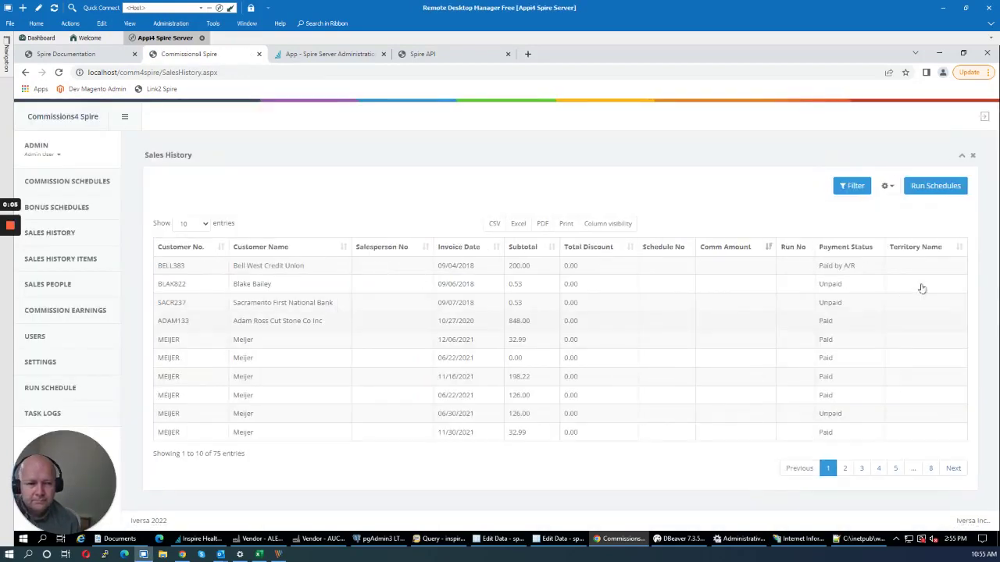
click(853, 186)
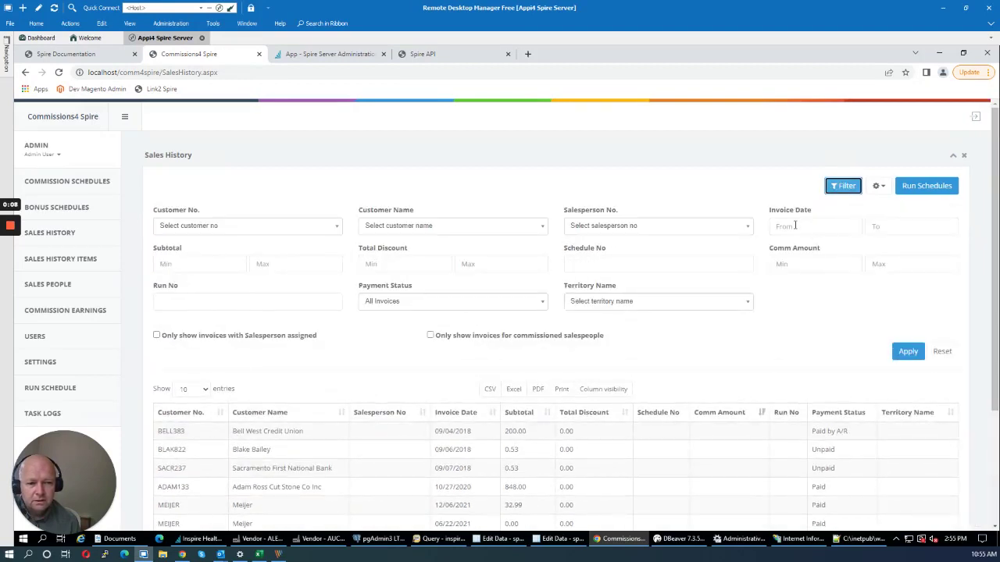
click(781, 227)
click(824, 276)
click(817, 227)
key(BackSpace)
key(BackSpace)
text(10)
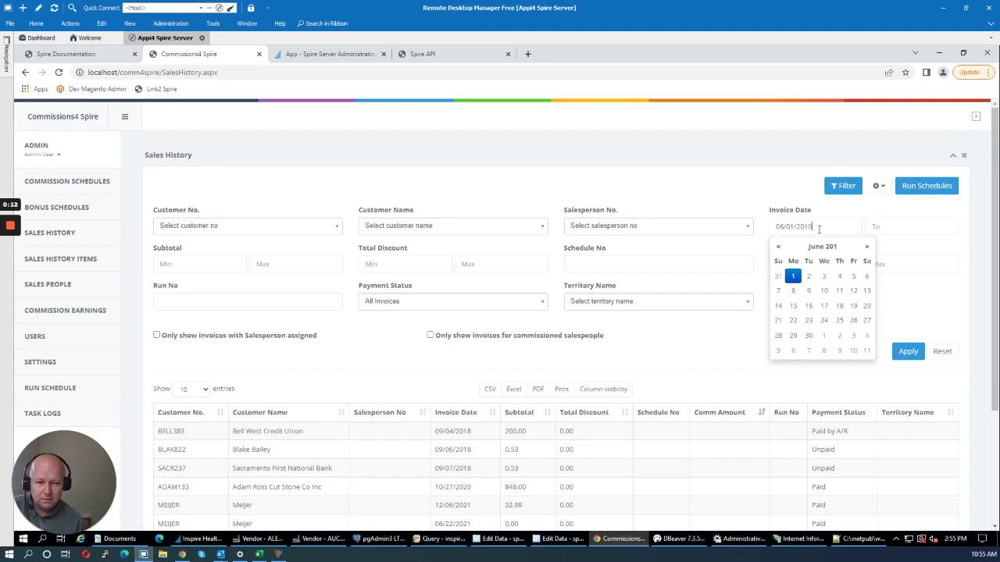
click(889, 228)
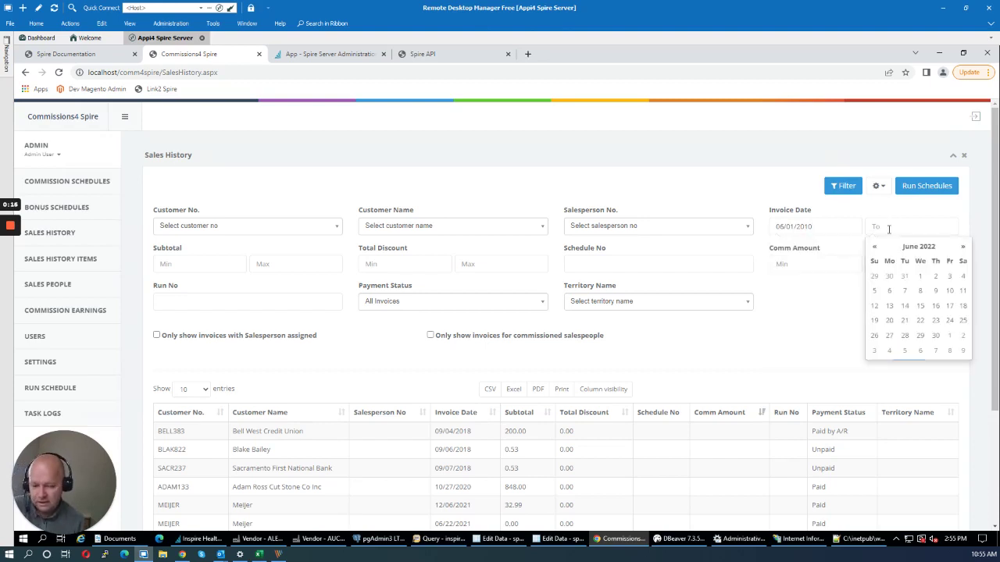
click(919, 276)
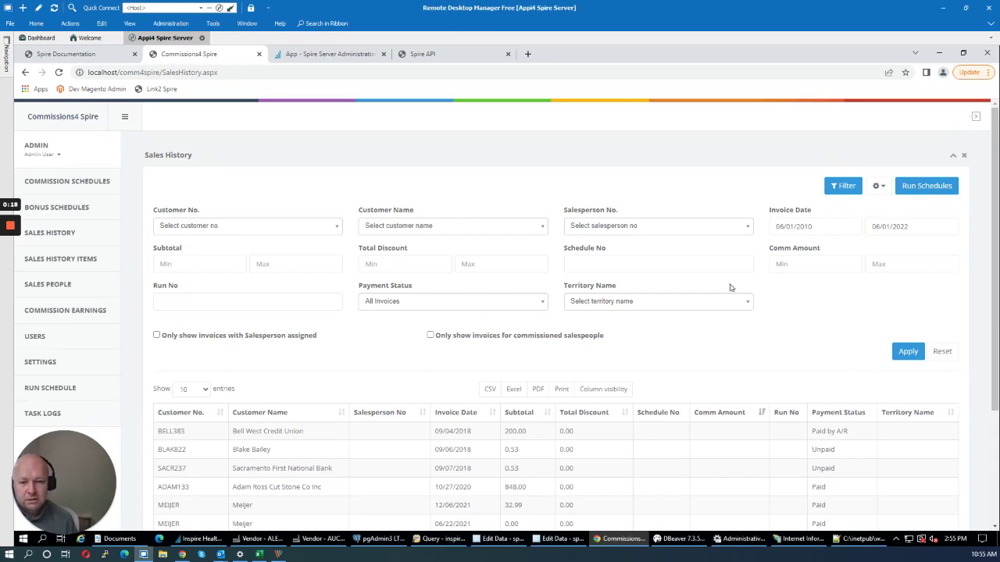
click(906, 352)
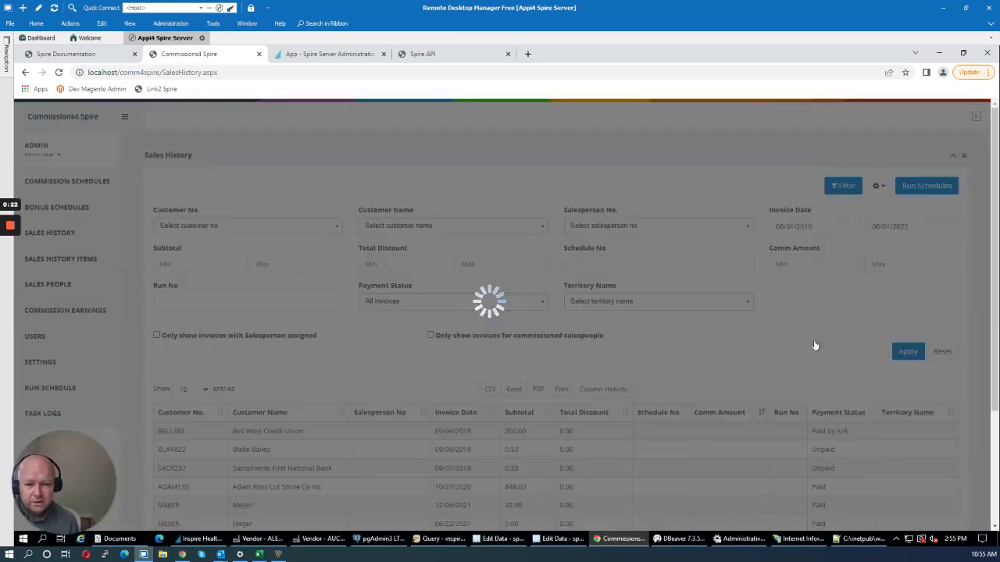
Run the commission schedules against the filtered sales history and confirm the run.
scroll(459, 304, down, 2)
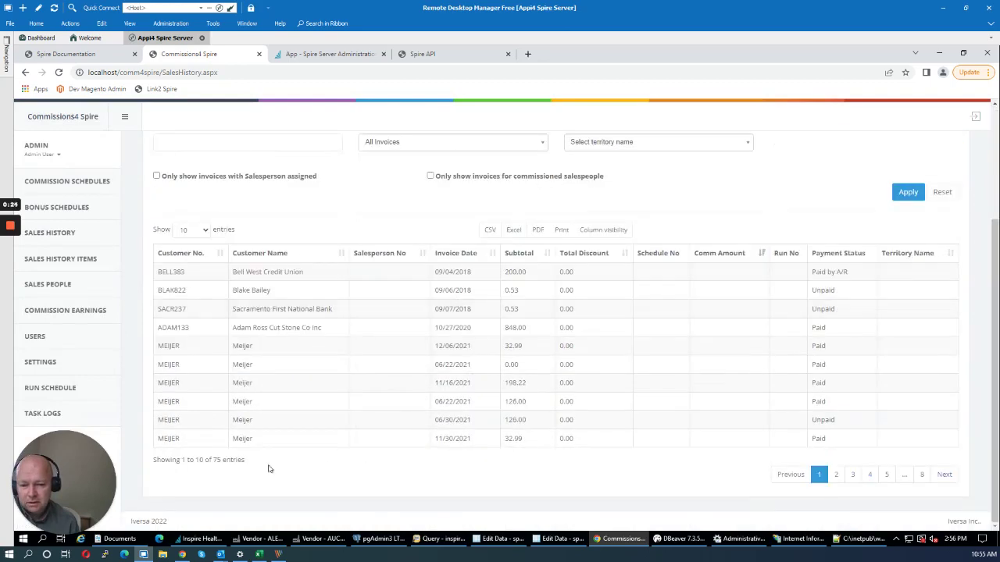
scroll(341, 467, up, 2)
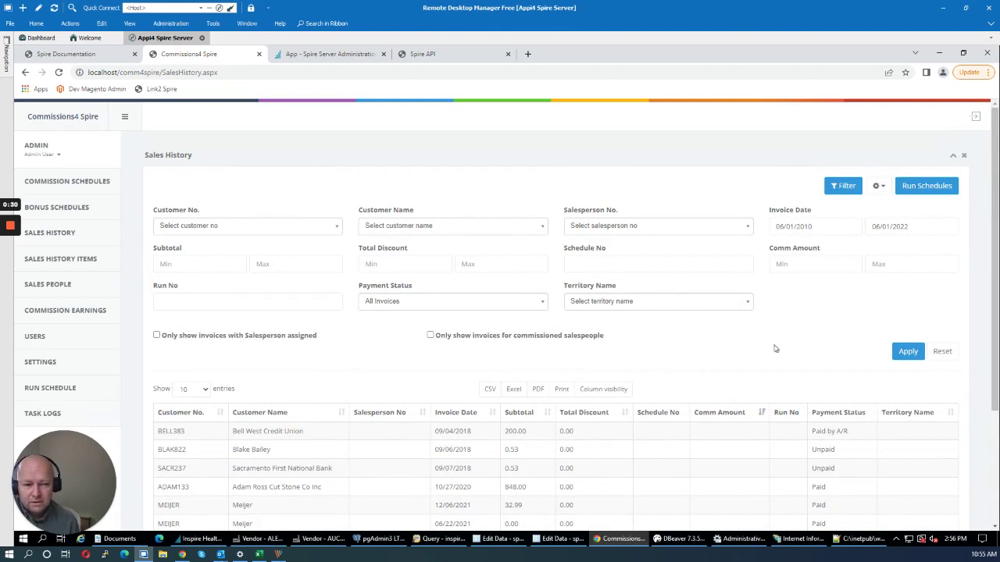
click(926, 185)
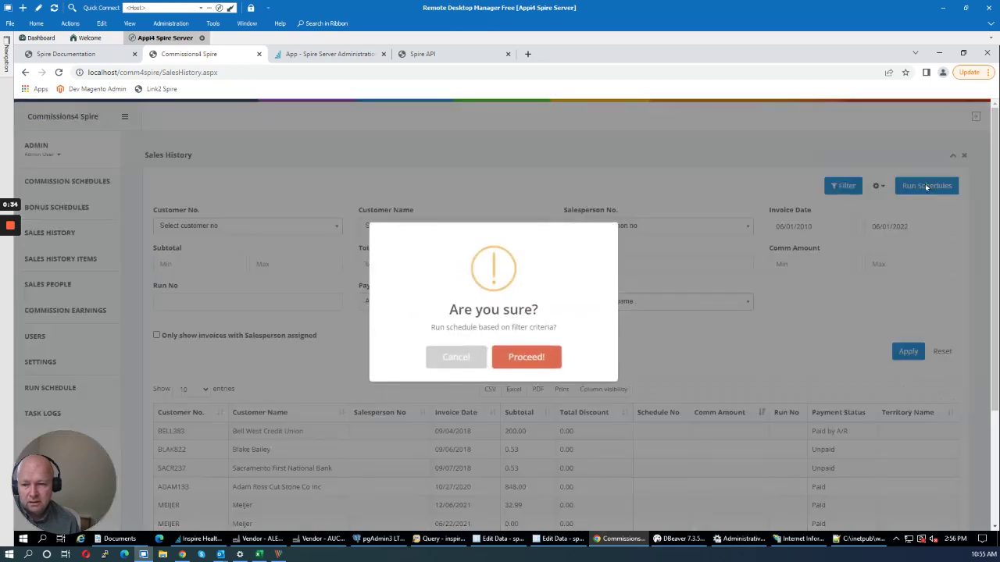
click(528, 359)
click(494, 357)
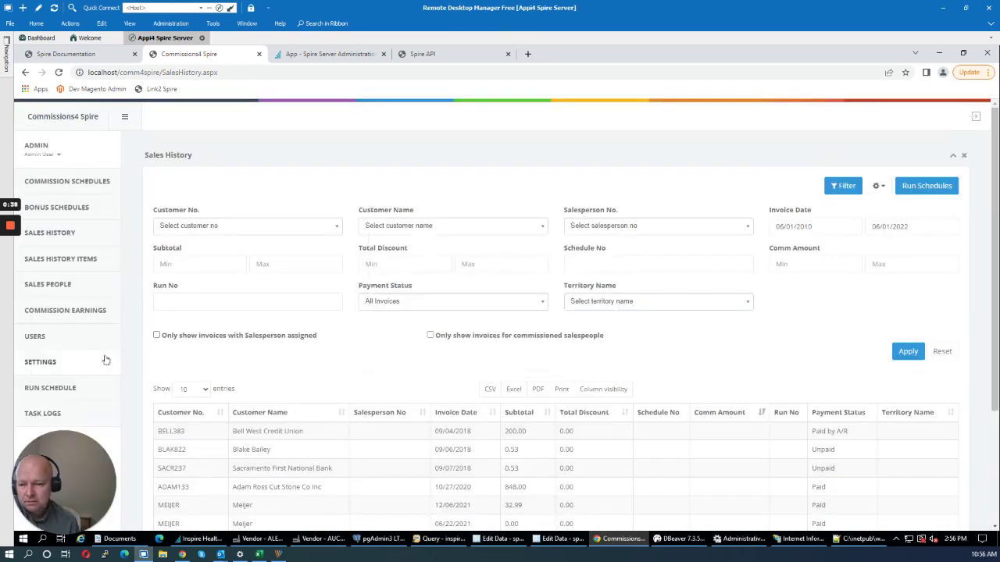
Open the commission earnings, expand run 1 and examine the salesperson's invoices with their schedule numbers and commission amounts.
click(58, 312)
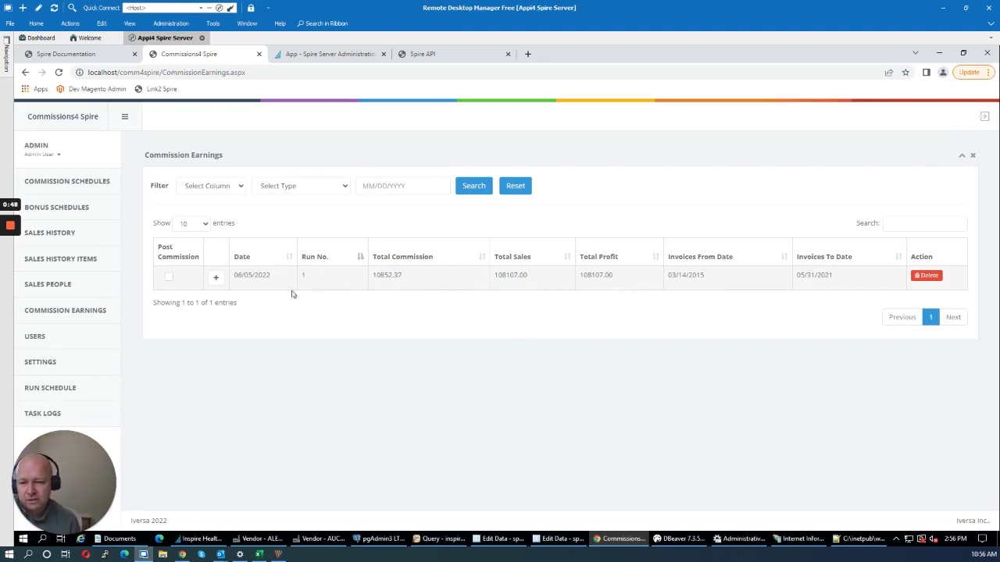
click(215, 277)
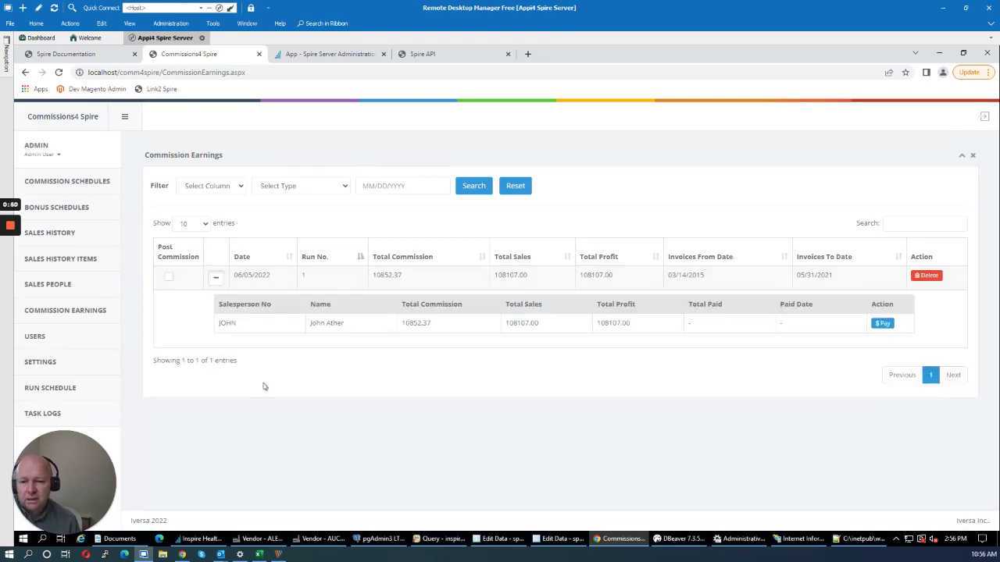
click(357, 328)
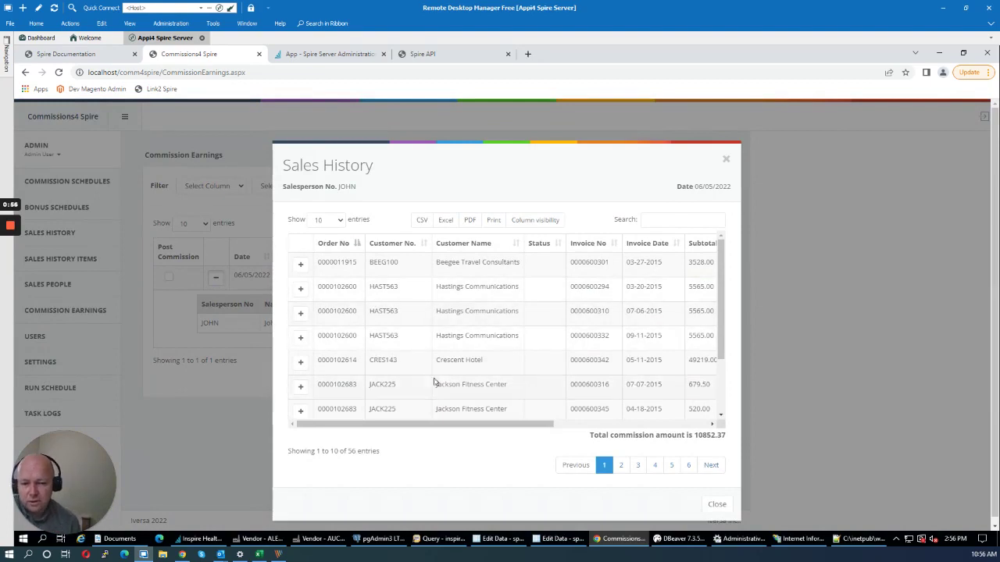
drag(481, 431, 636, 430)
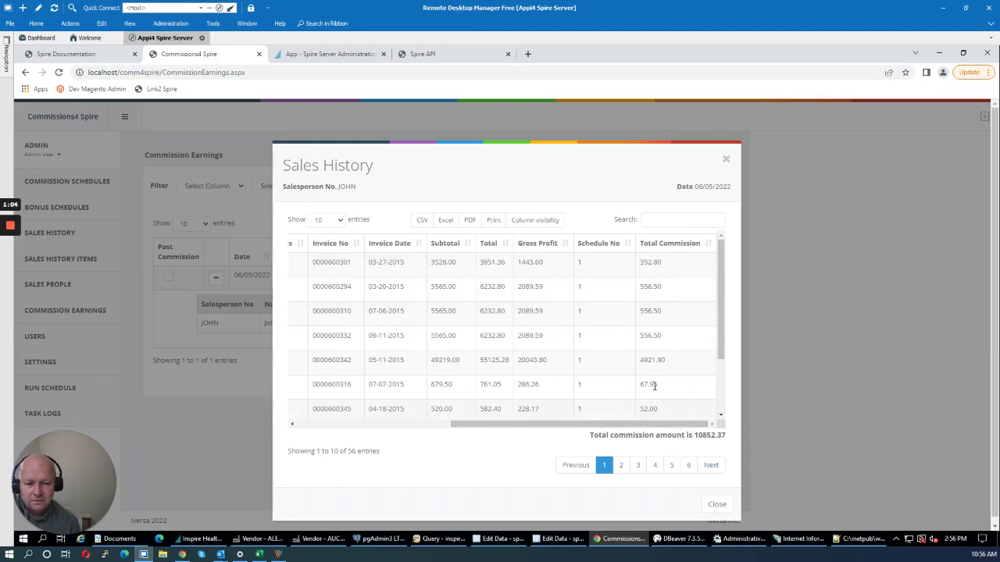
drag(644, 426, 489, 426)
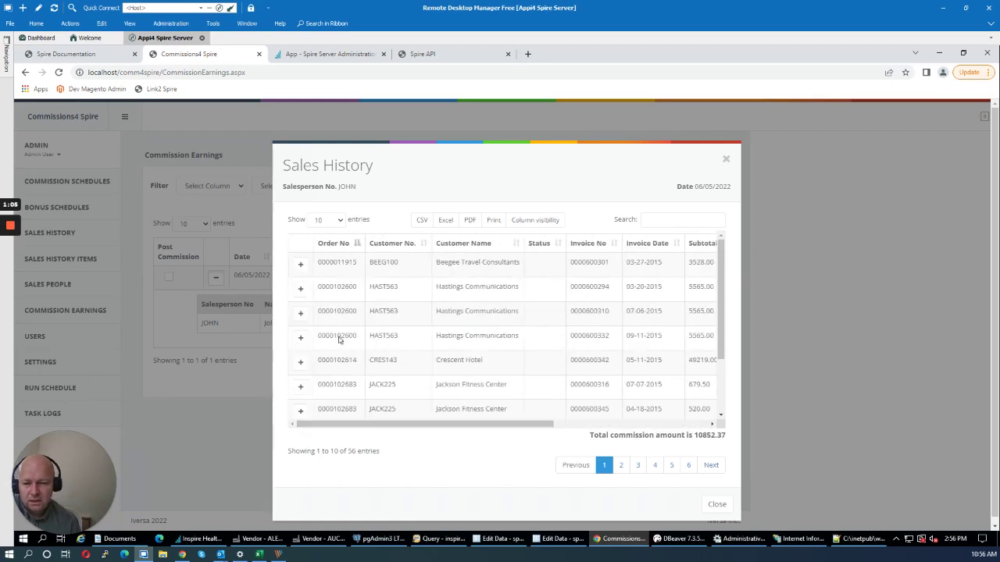
Examine the first order's line items, including warehouse, schedule number and commission amount, and close the run's details.
click(300, 267)
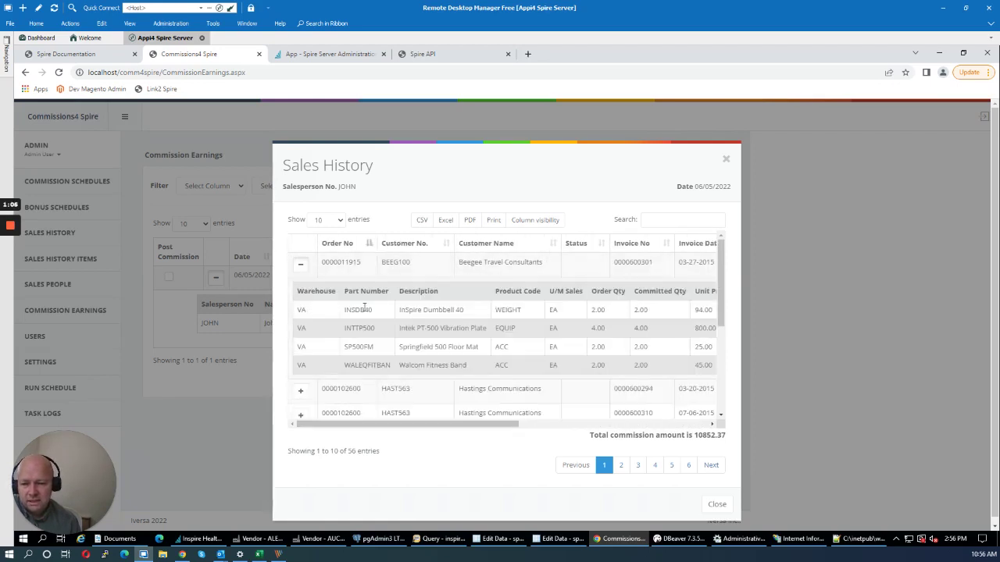
drag(442, 428, 699, 425)
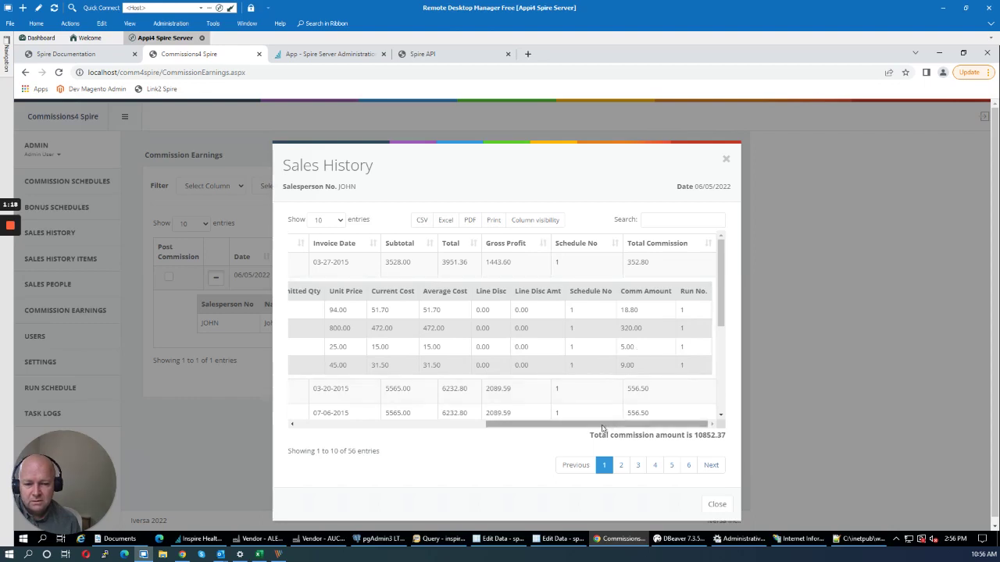
drag(602, 426, 413, 426)
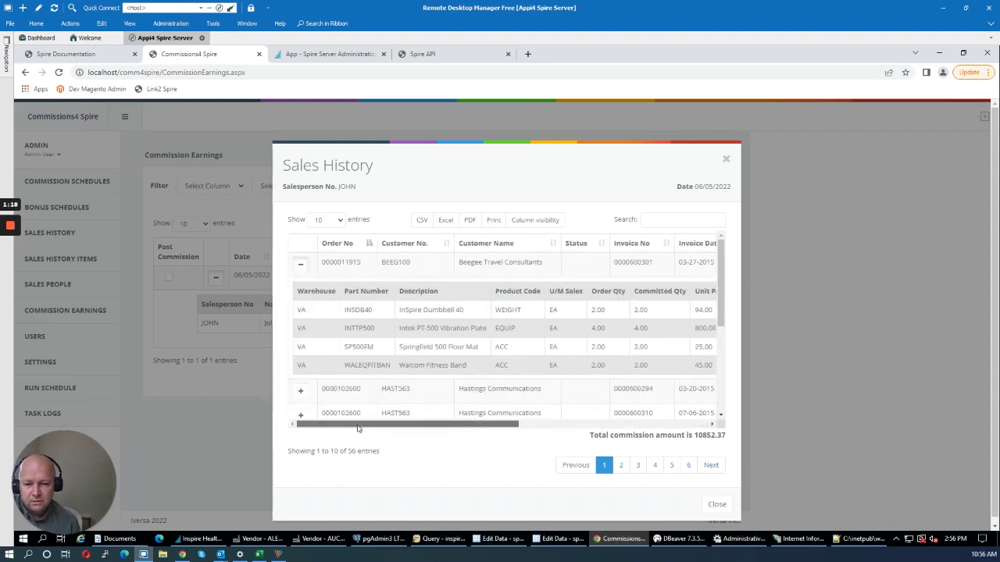
click(299, 268)
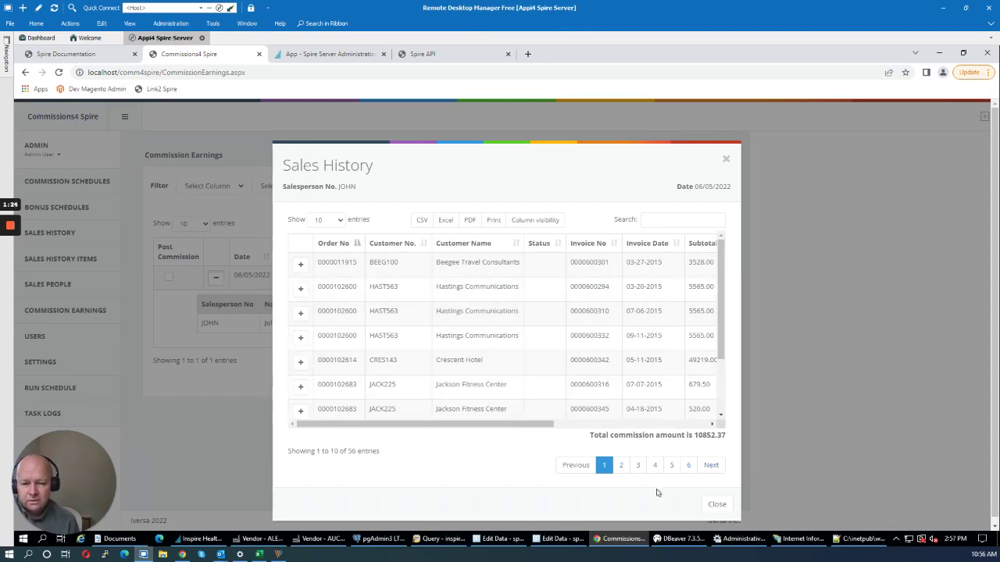
click(716, 504)
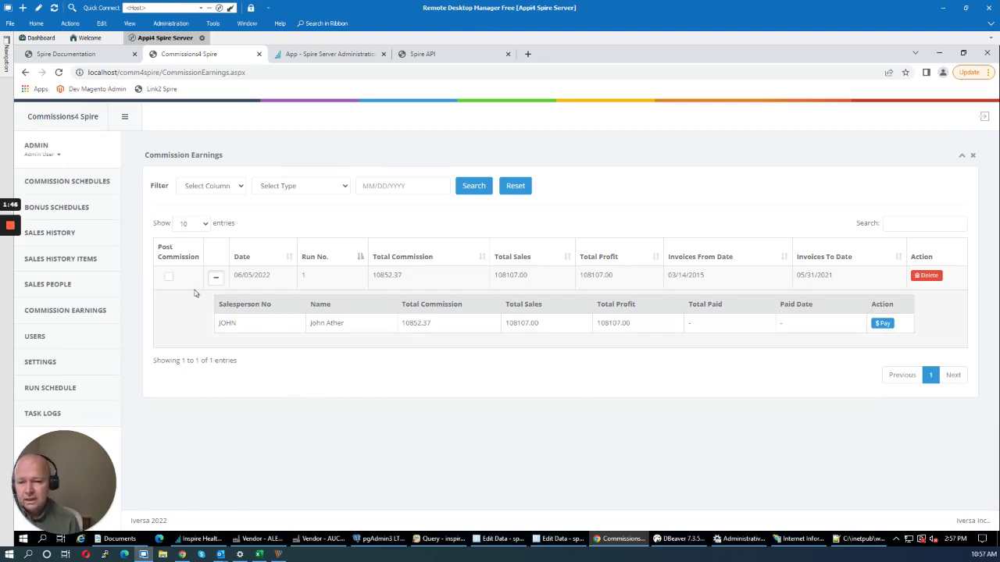
click(215, 279)
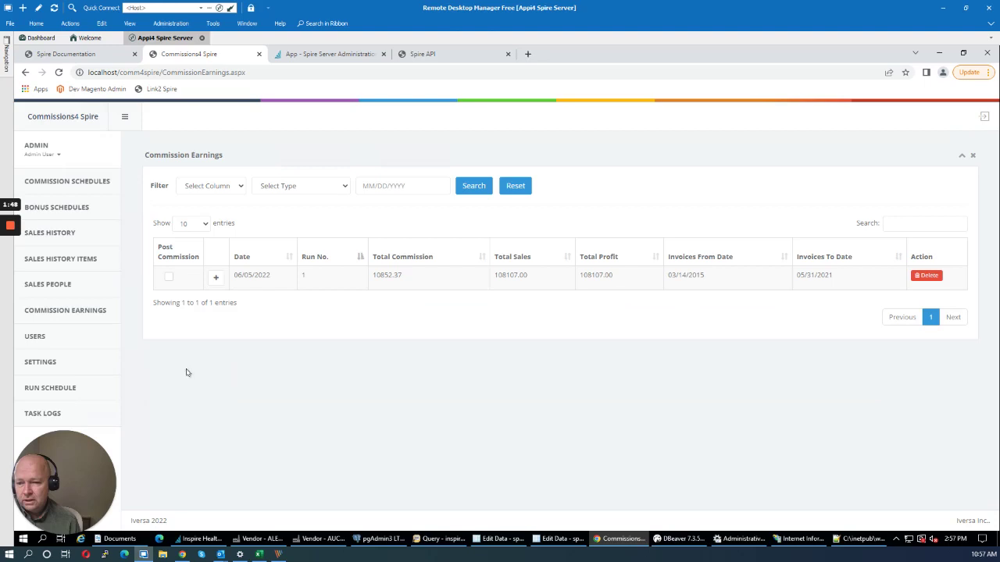
Edit the last salesperson in the sales people list, enabling commission calculation and keeping the salesperson type as Vendor.
click(78, 286)
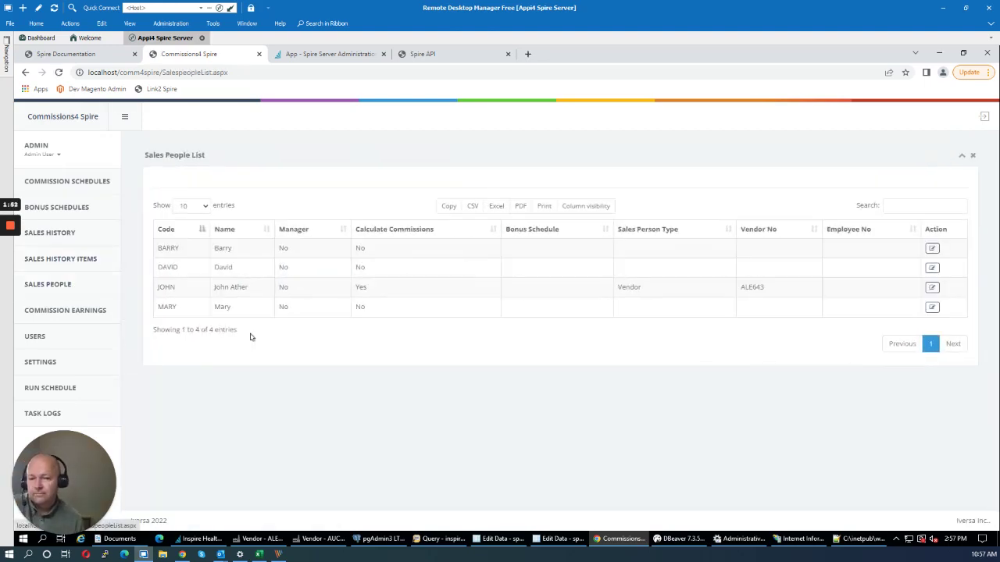
click(933, 308)
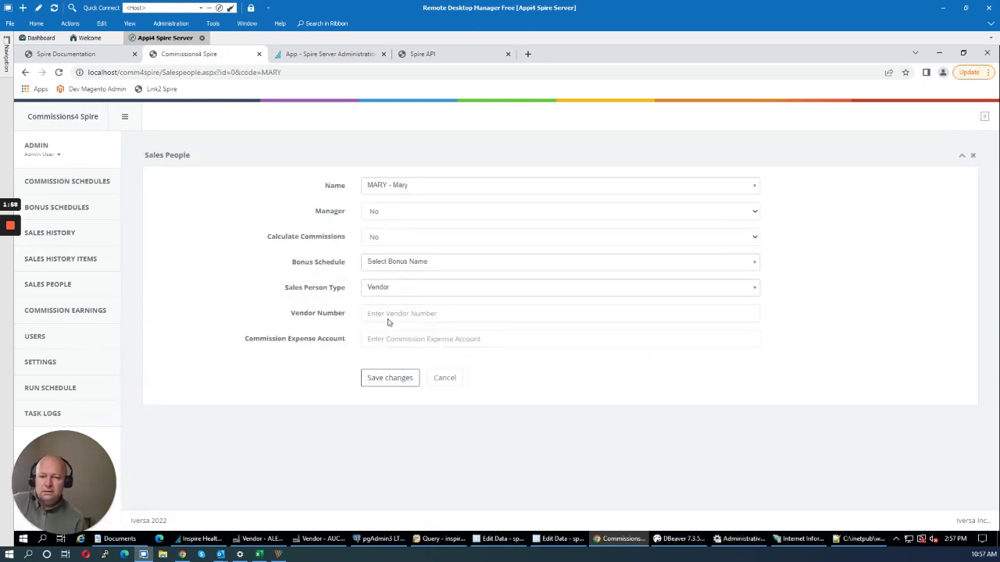
click(390, 239)
click(398, 261)
click(387, 291)
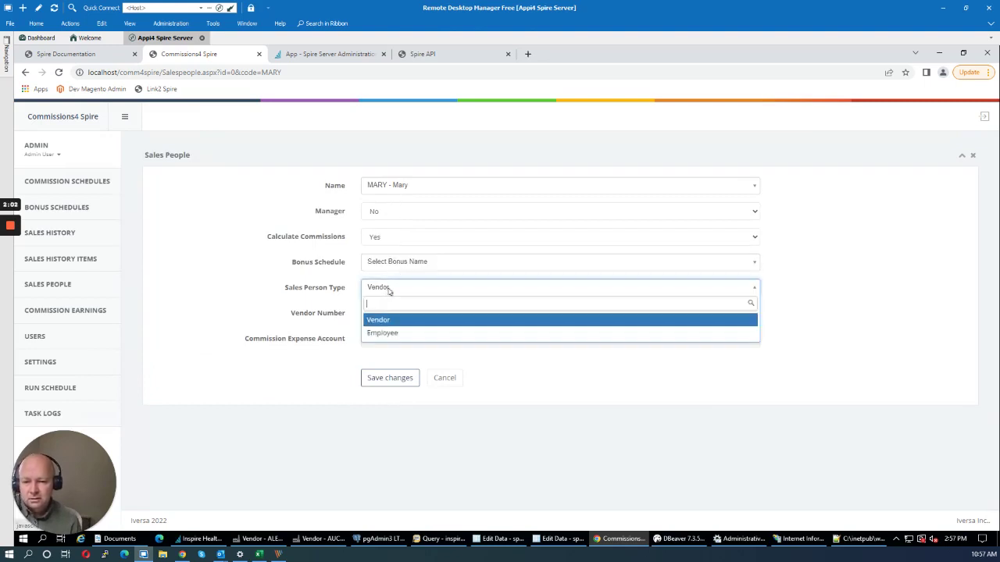
click(380, 322)
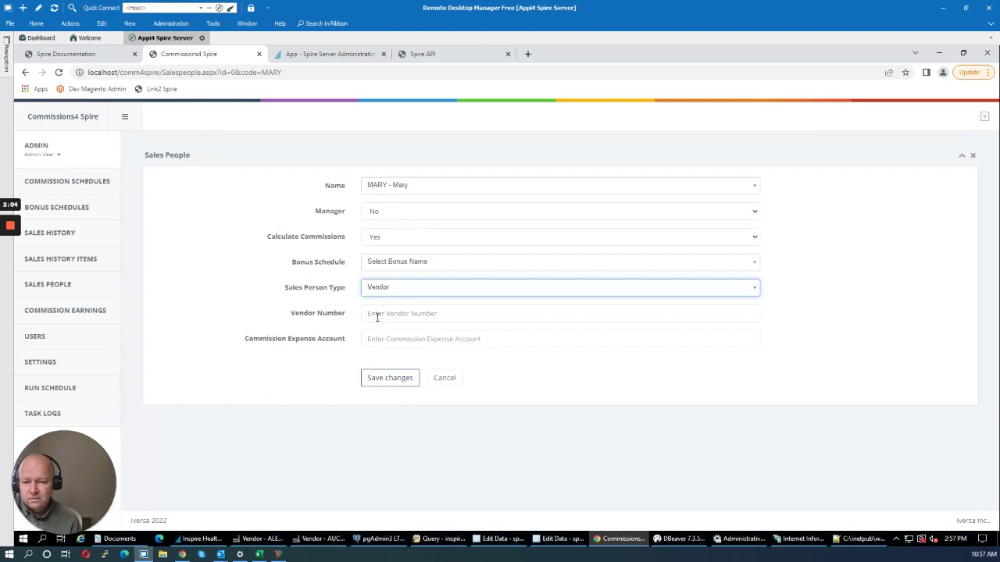
Enter the salesperson's vendor number and commission expense account, and save the changes.
click(386, 313)
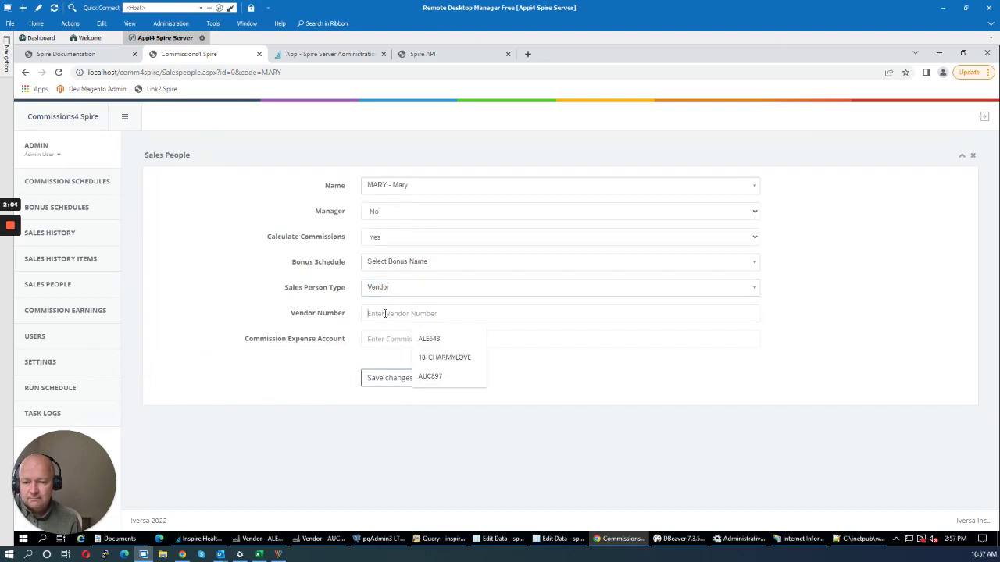
click(431, 377)
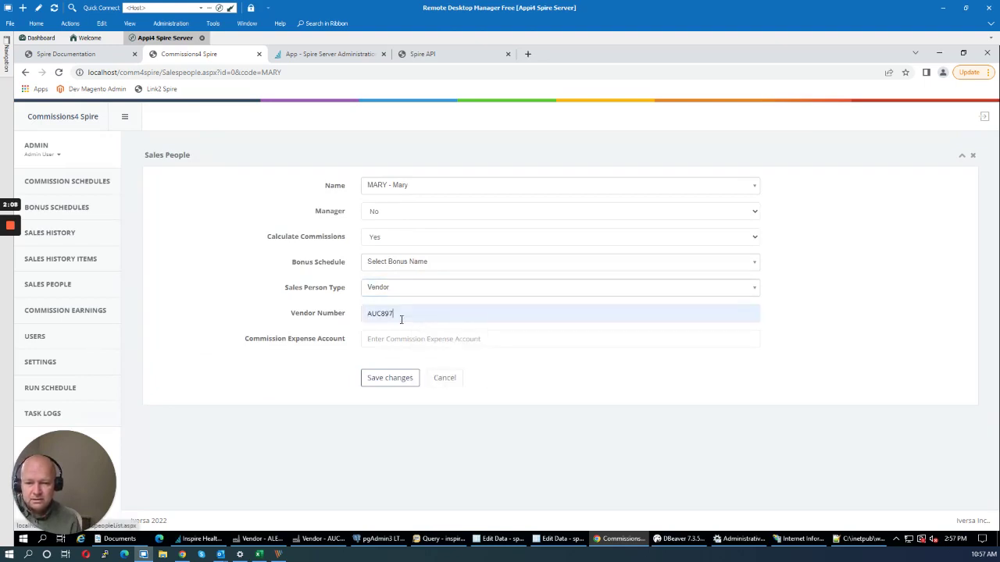
click(390, 338)
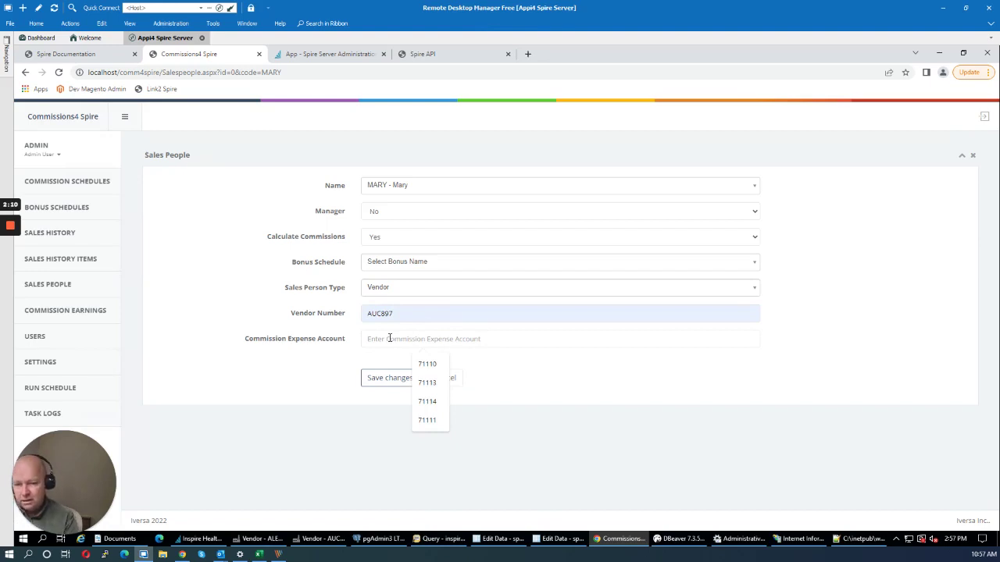
click(429, 420)
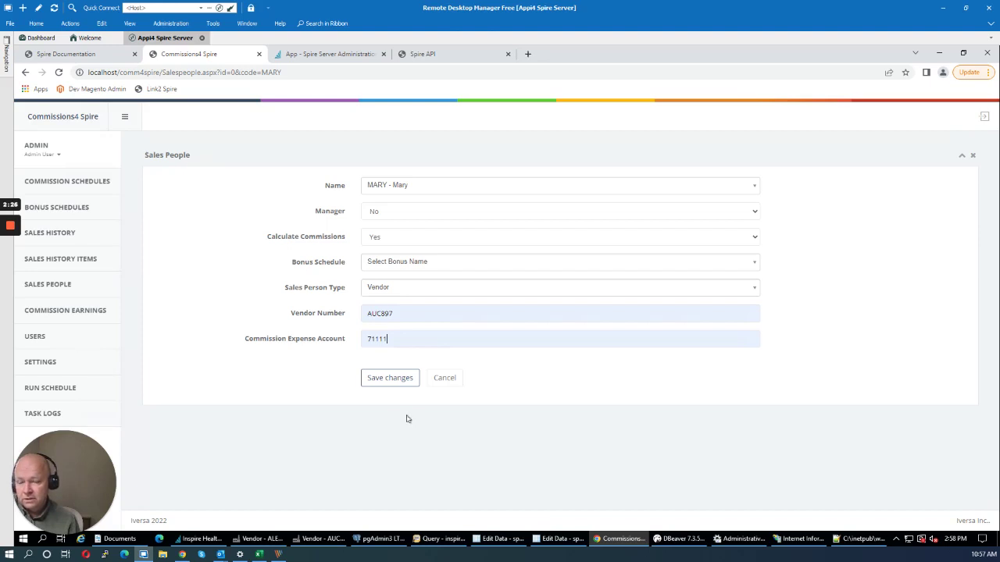
click(388, 378)
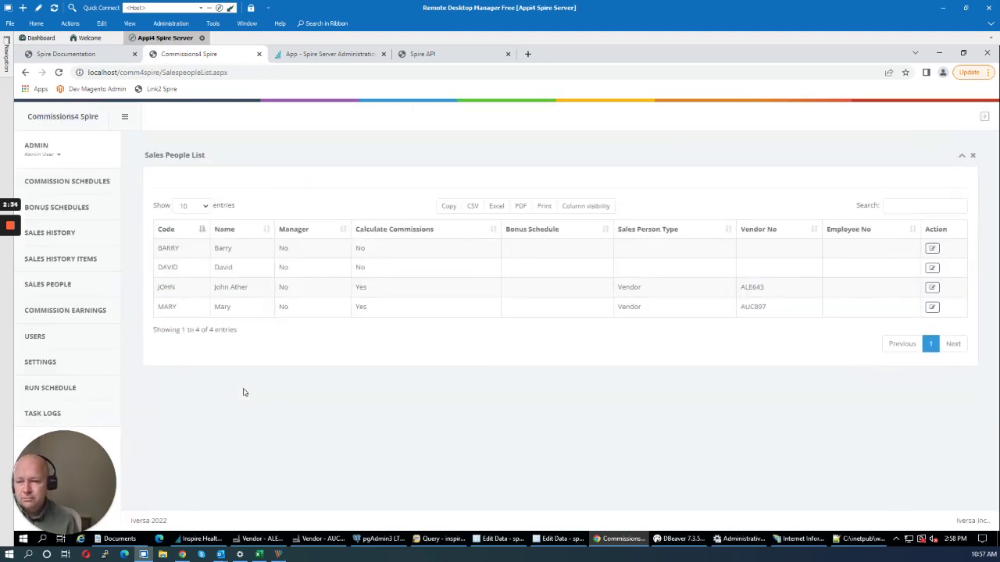
Add schedule 3, named with the second salesperson's first name followed by "Warehouse VA", and restrict it to warehouse VA - Inspire Health Systems.
click(57, 186)
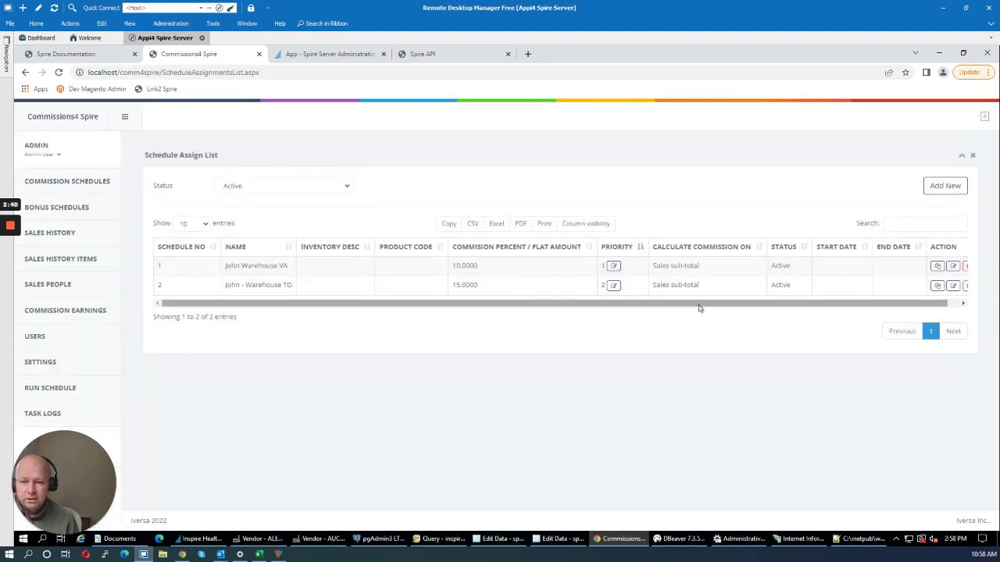
click(939, 187)
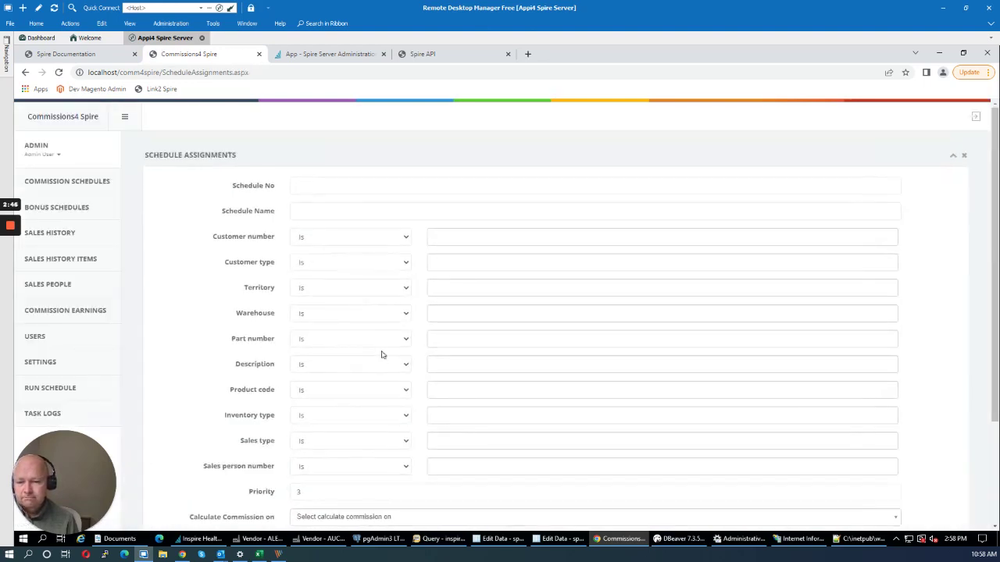
click(337, 183)
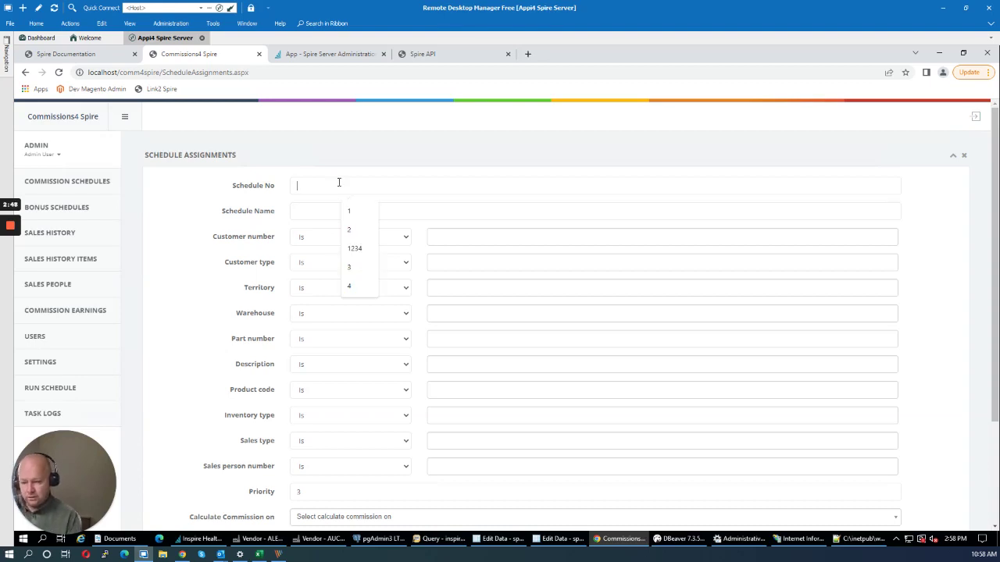
text(3)
click(316, 208)
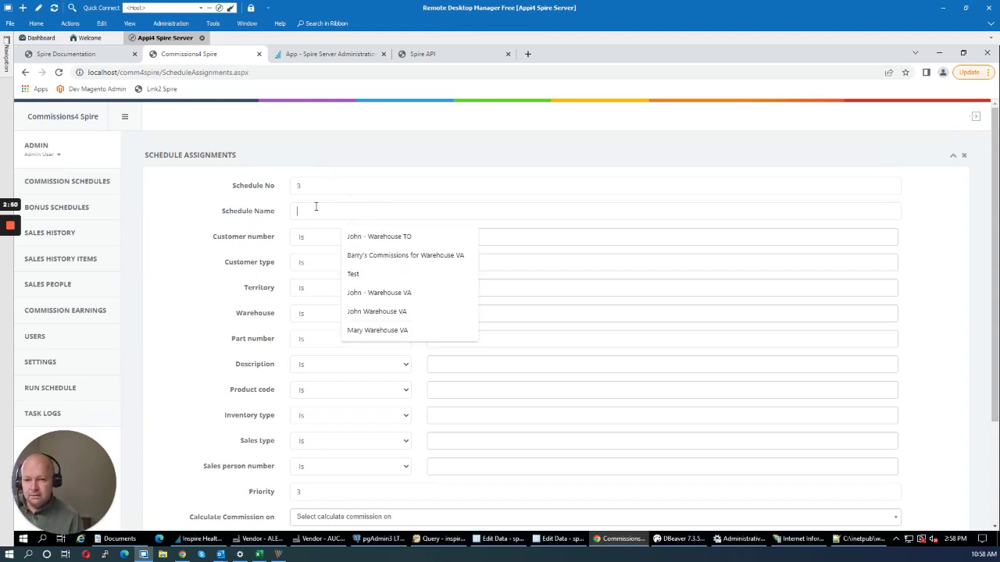
click(376, 330)
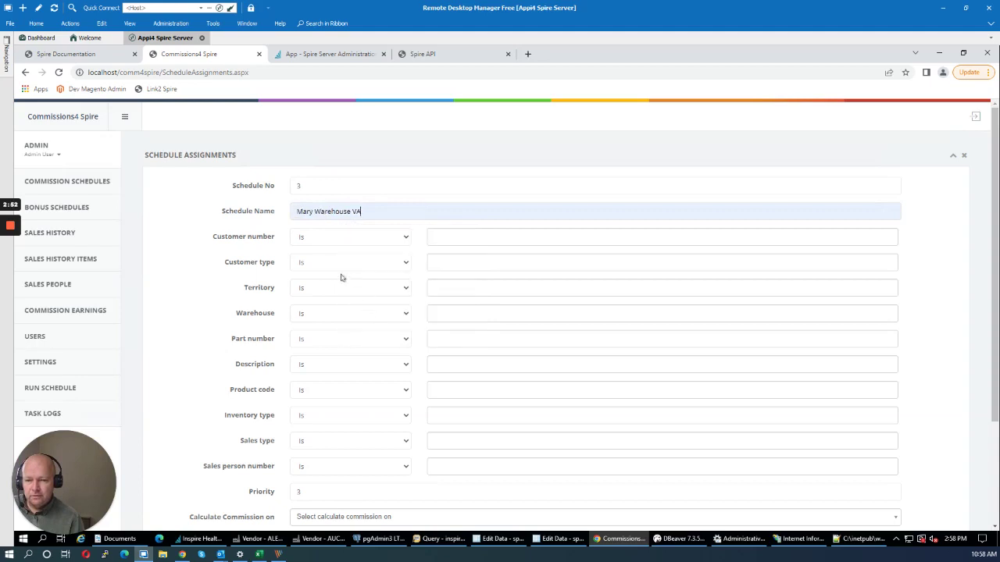
click(441, 315)
click(438, 356)
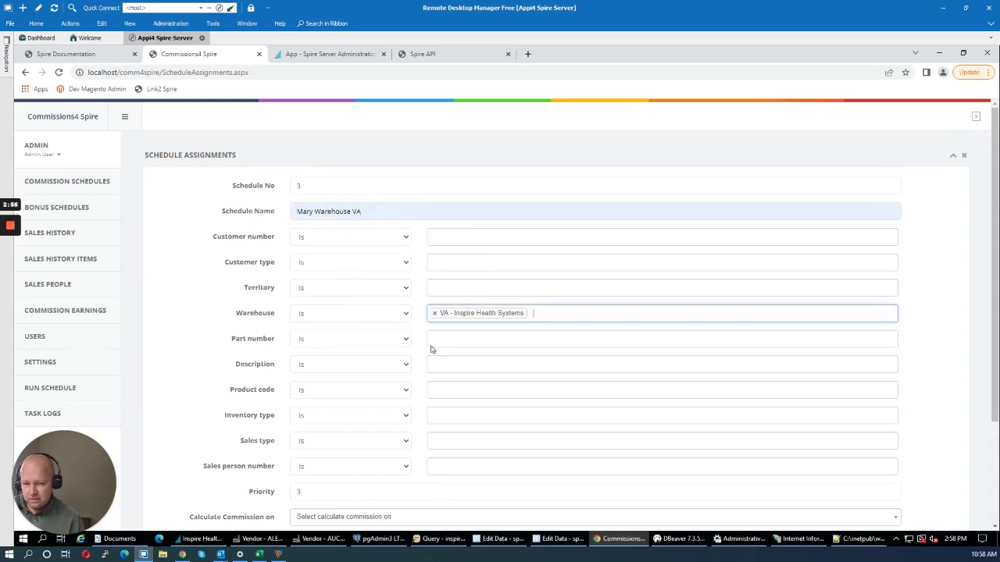
scroll(435, 331, down, 2)
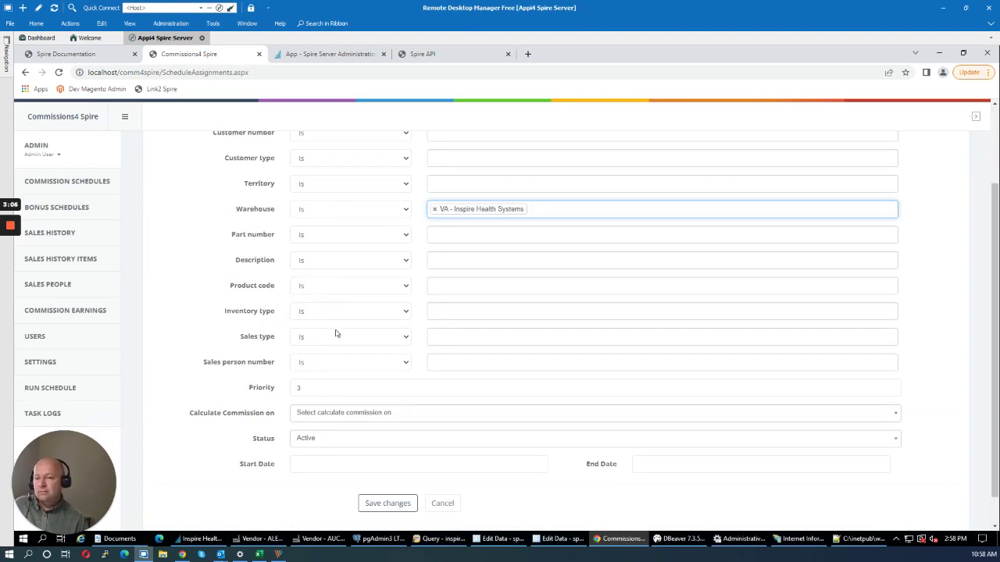
click(456, 364)
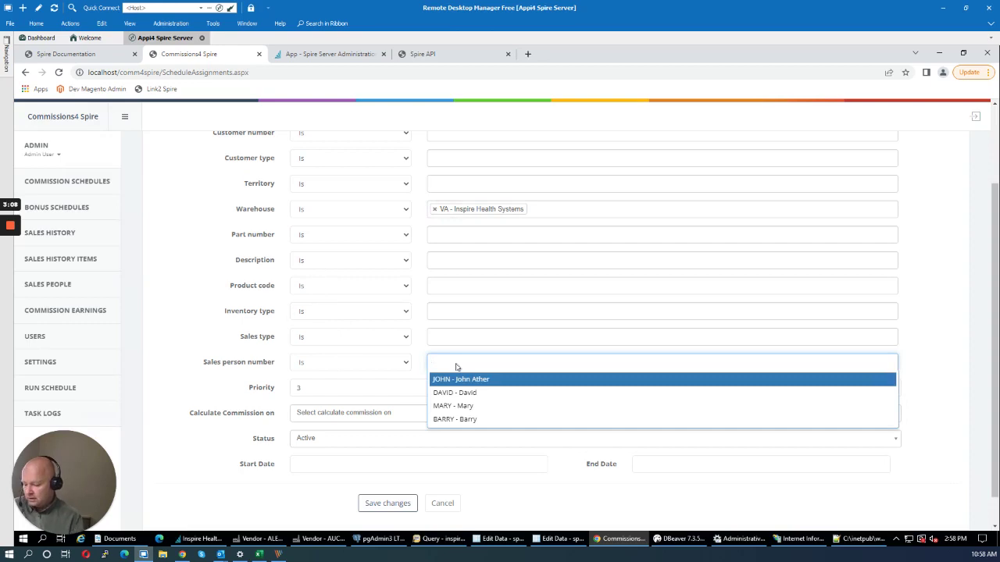
text(ma)
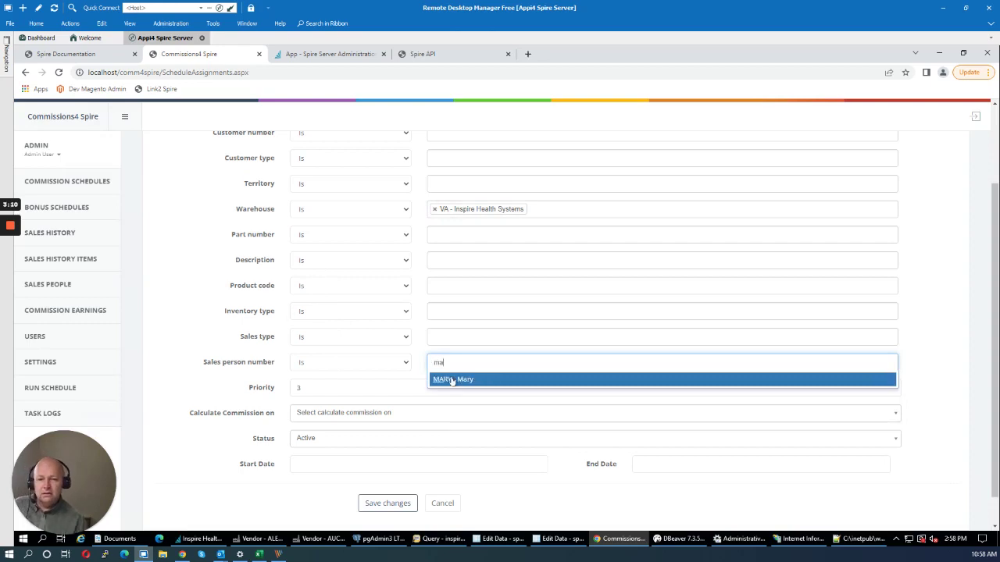
click(452, 380)
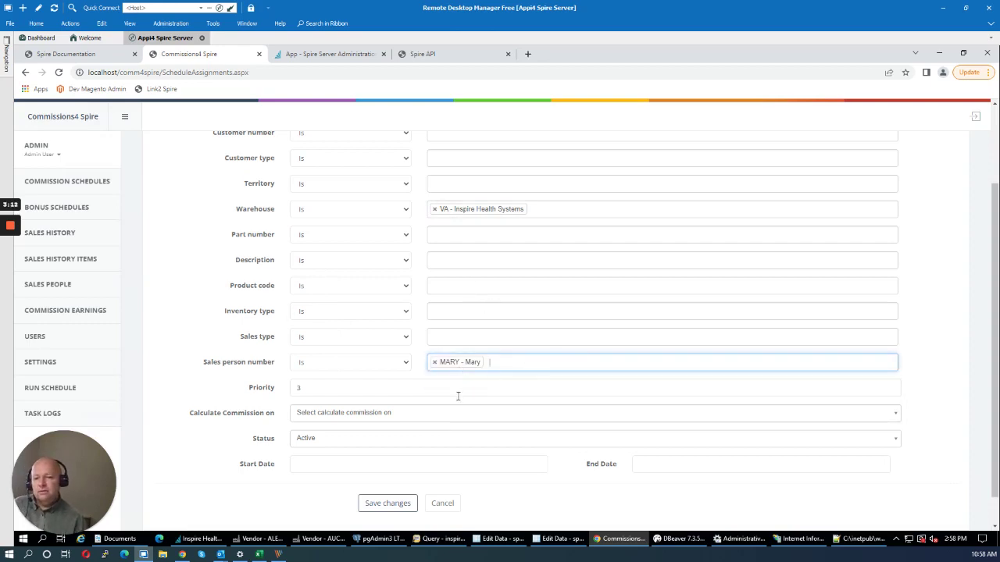
click(434, 364)
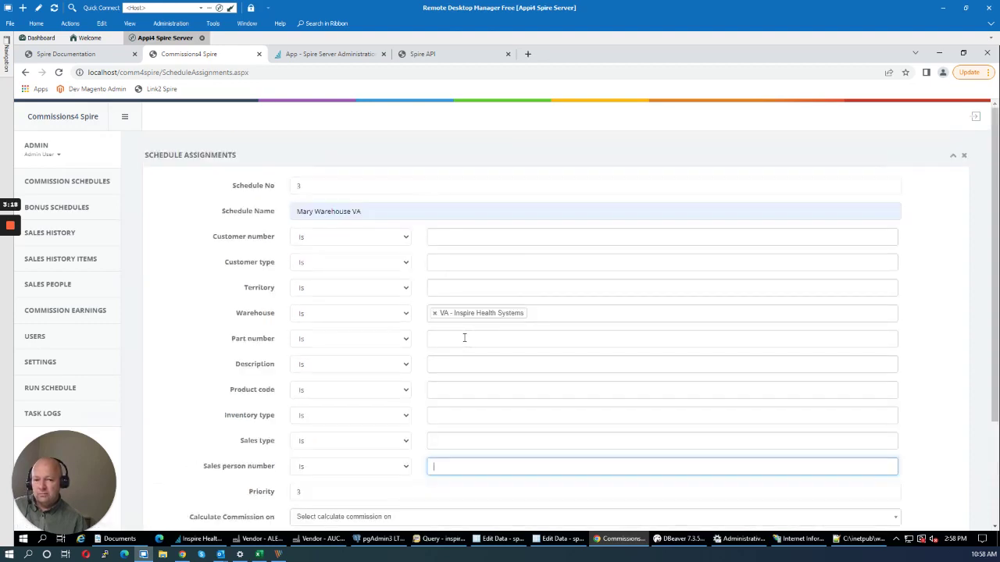
Base schedule 3's commission on Sales sub-total at 20 percent and save the schedule.
scroll(464, 338, down, 2)
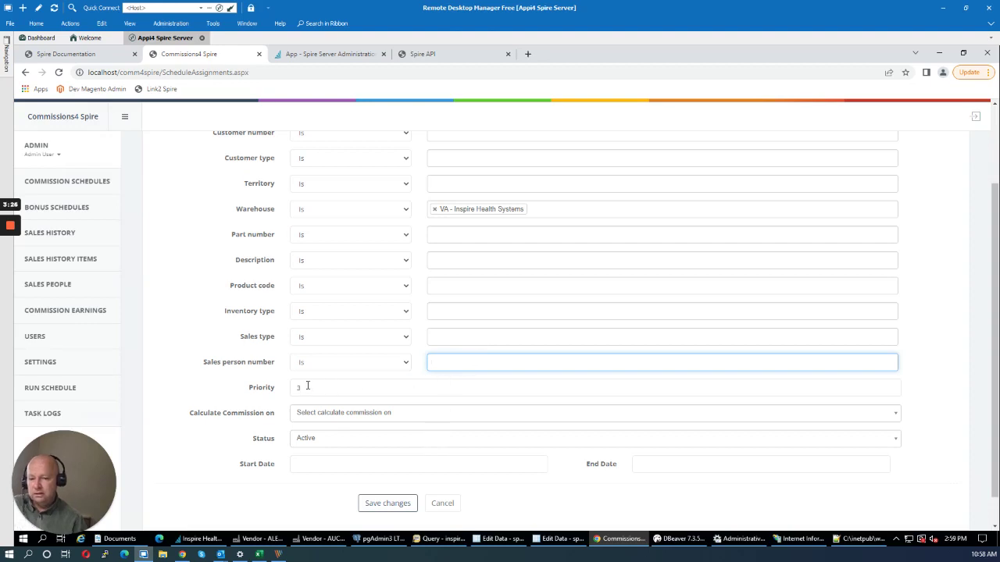
click(311, 413)
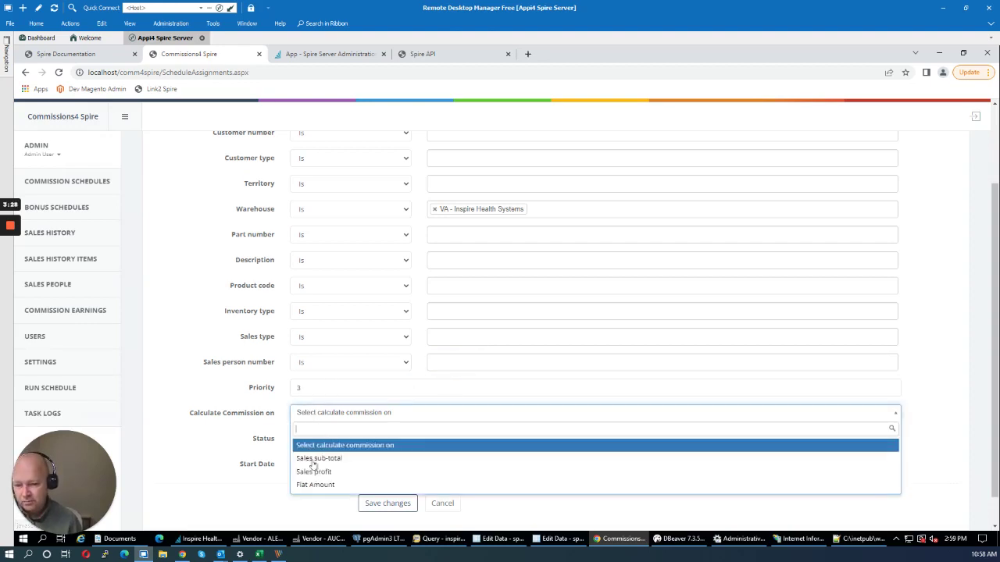
click(314, 457)
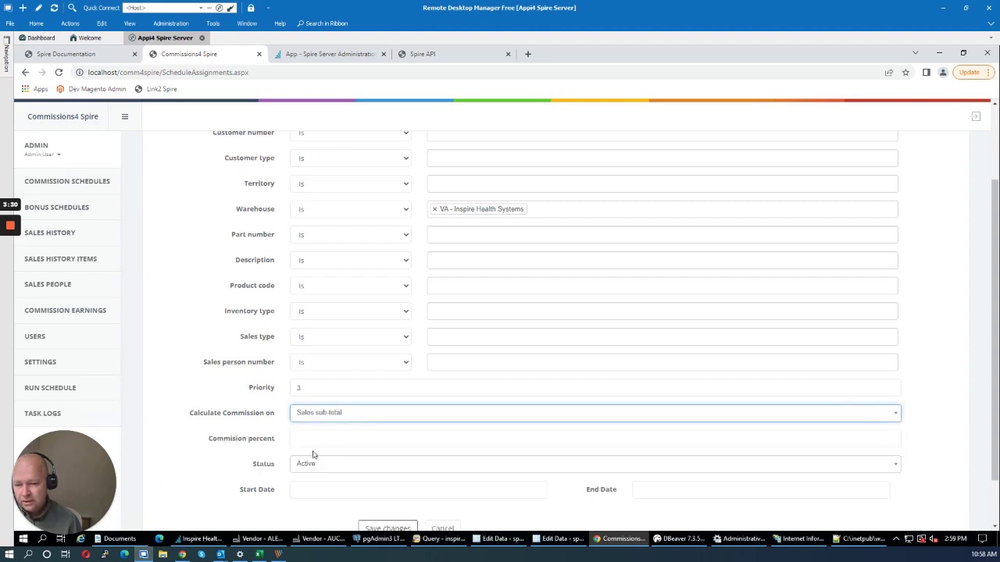
click(306, 464)
click(310, 438)
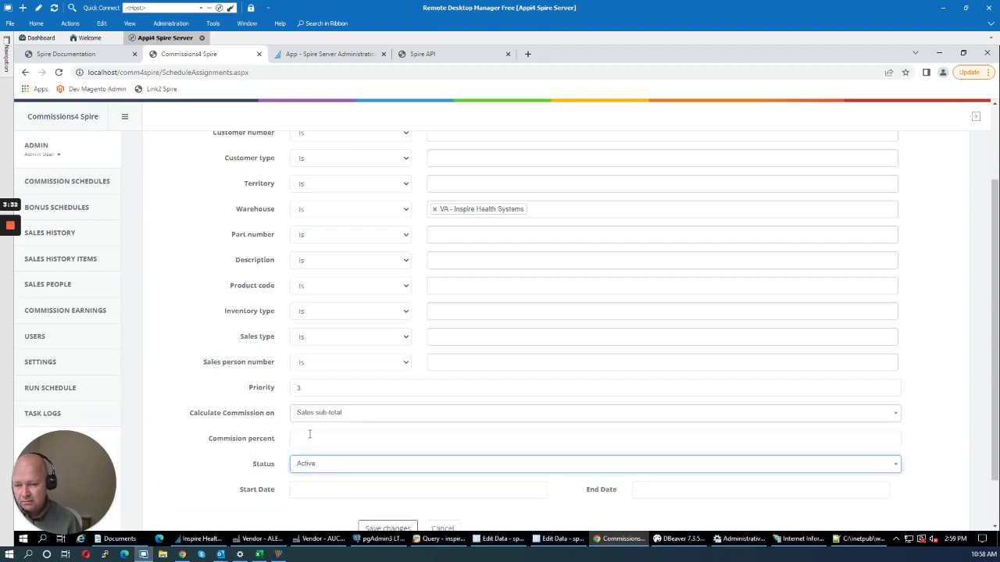
text(20)
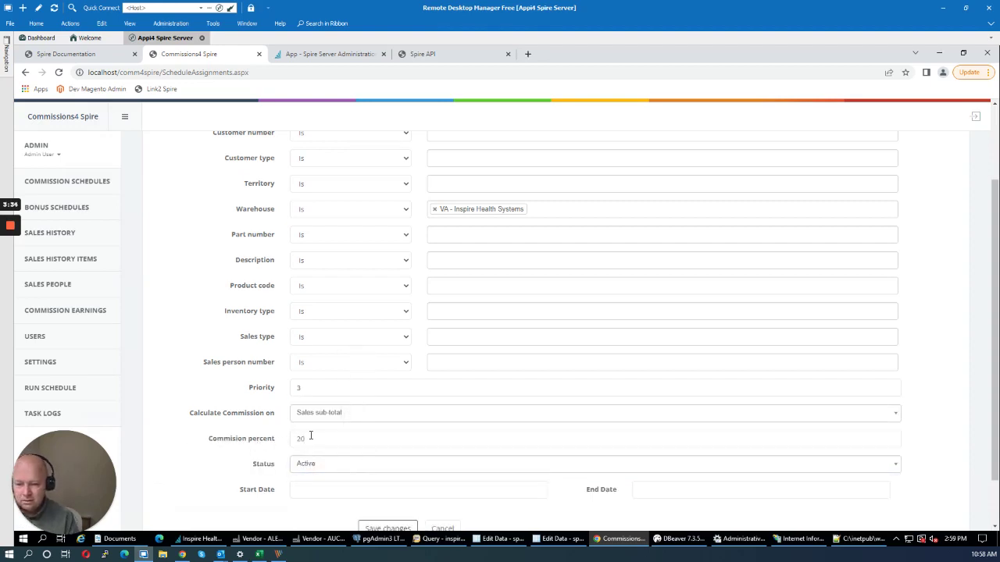
scroll(209, 459, down, 1)
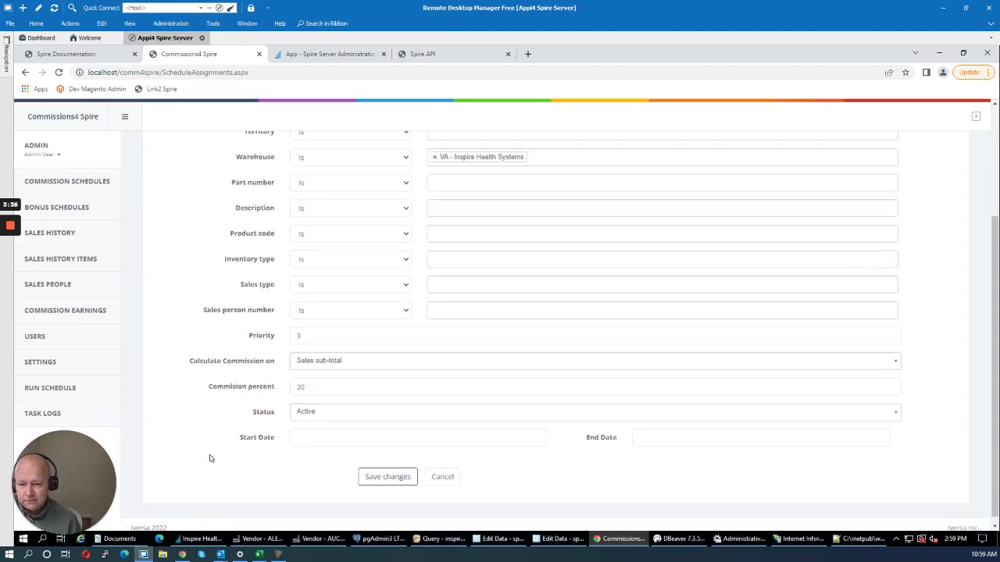
scroll(386, 393, up, 3)
scroll(379, 404, down, 3)
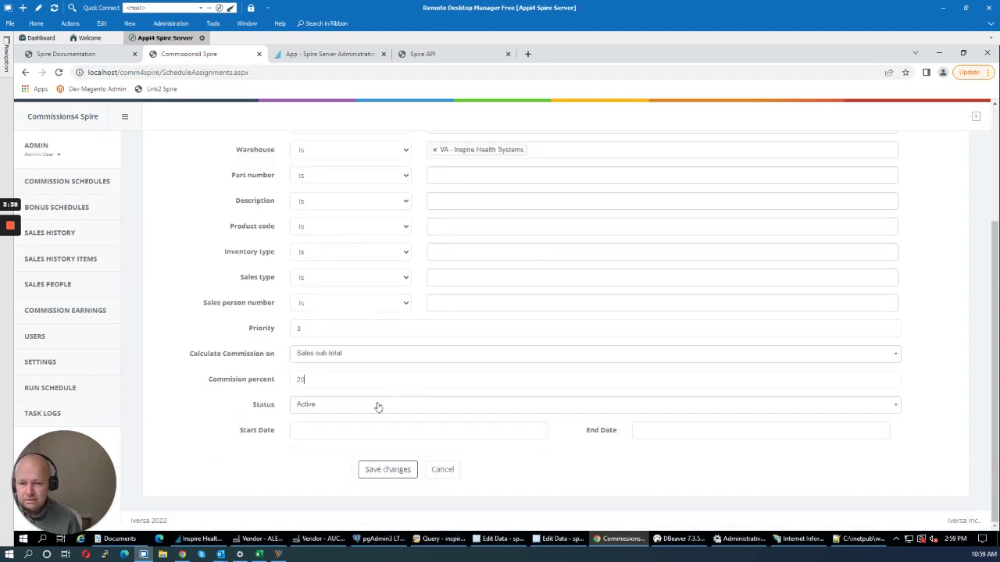
click(380, 469)
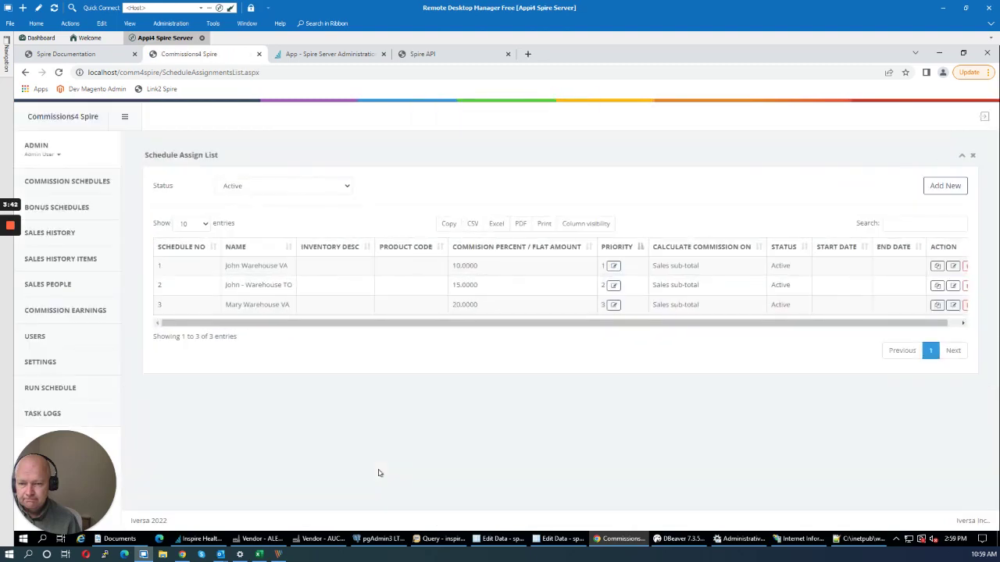
Add schedule 4, named with the first salesperson's first name followed by "- Warehouse TO", and restrict it to warehouse TO - InSpire Toronto.
click(944, 187)
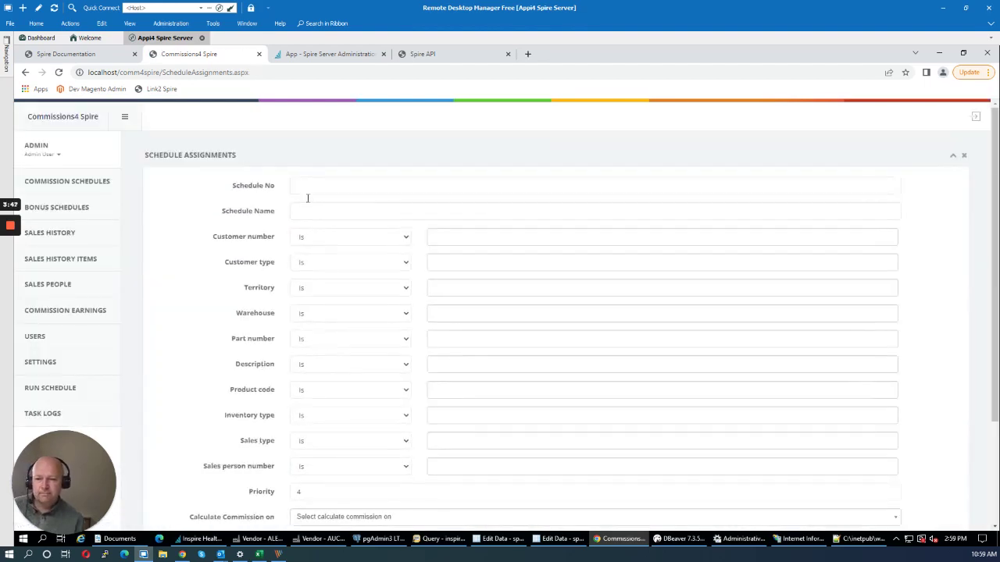
click(310, 189)
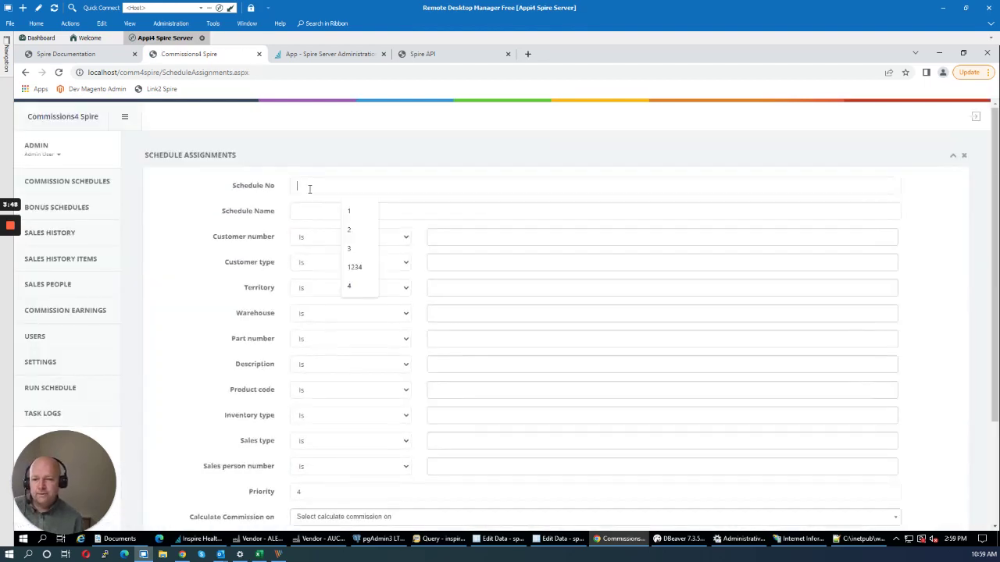
click(351, 285)
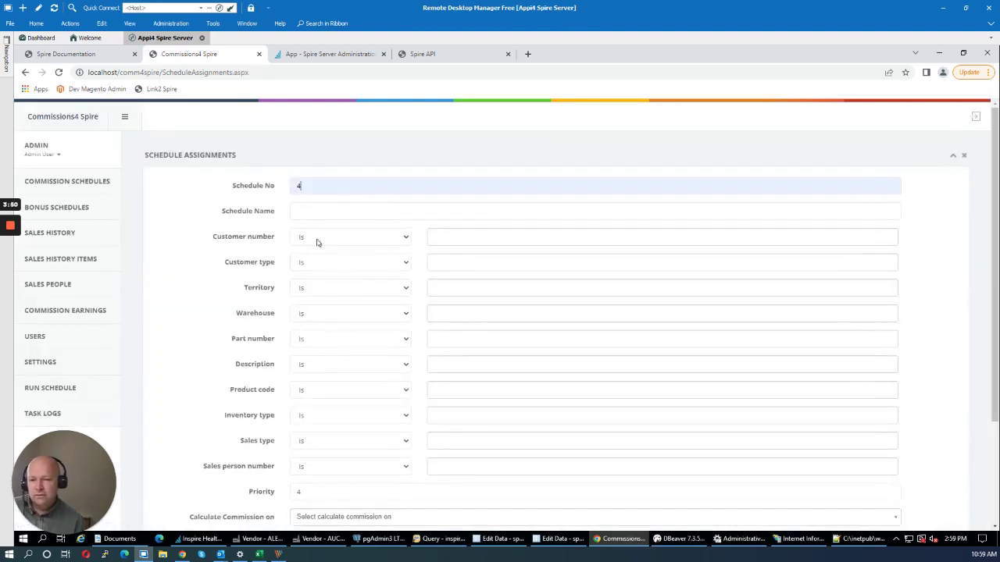
click(310, 212)
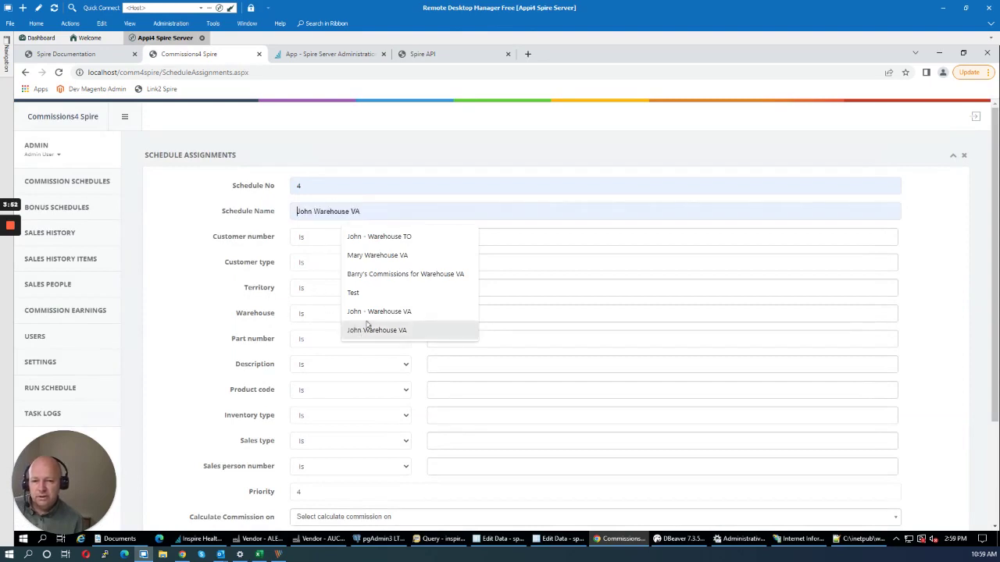
click(382, 239)
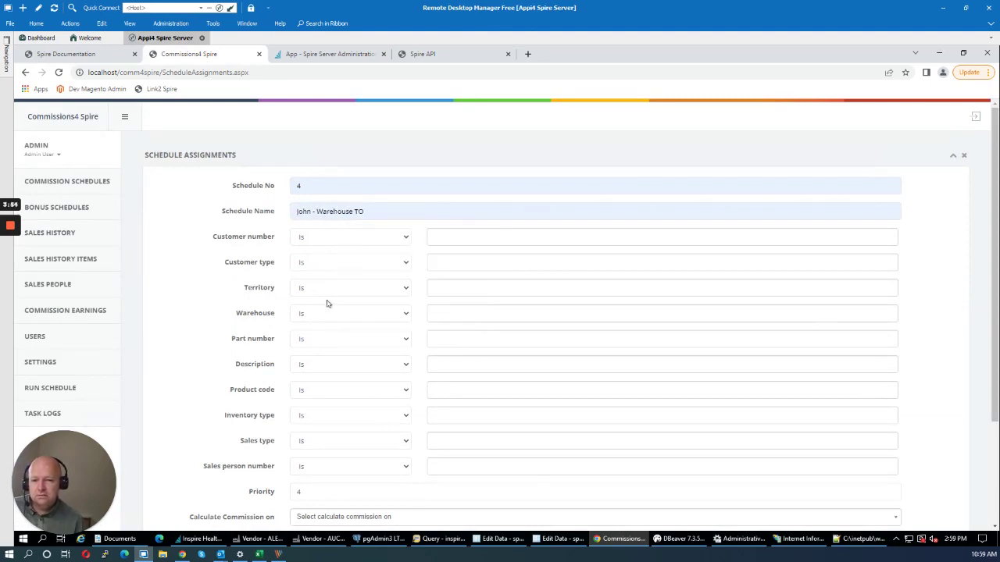
click(440, 313)
click(452, 344)
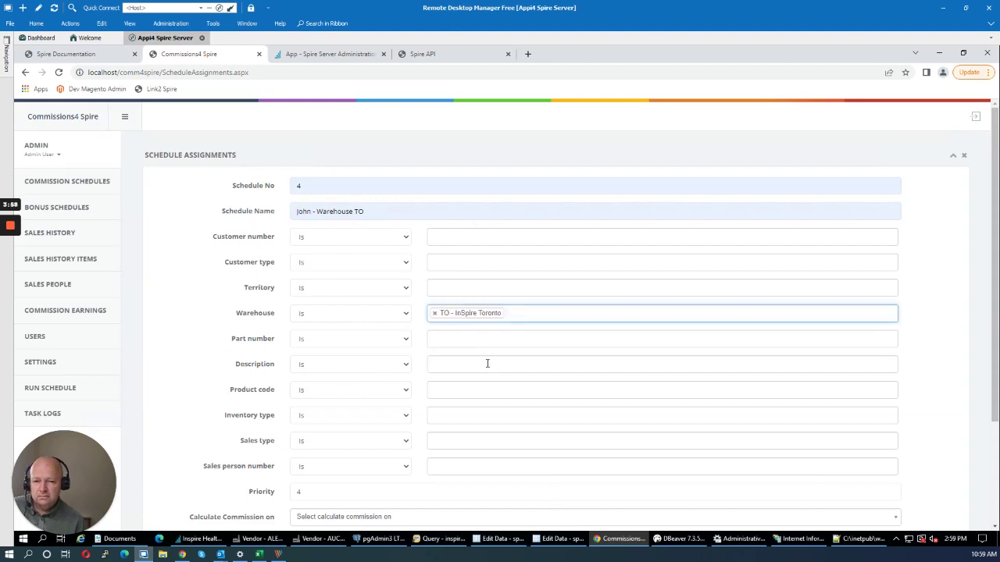
Base schedule 4's commission on Sales sub-total at 20 percent and try to save the schedule.
scroll(481, 359, down, 2)
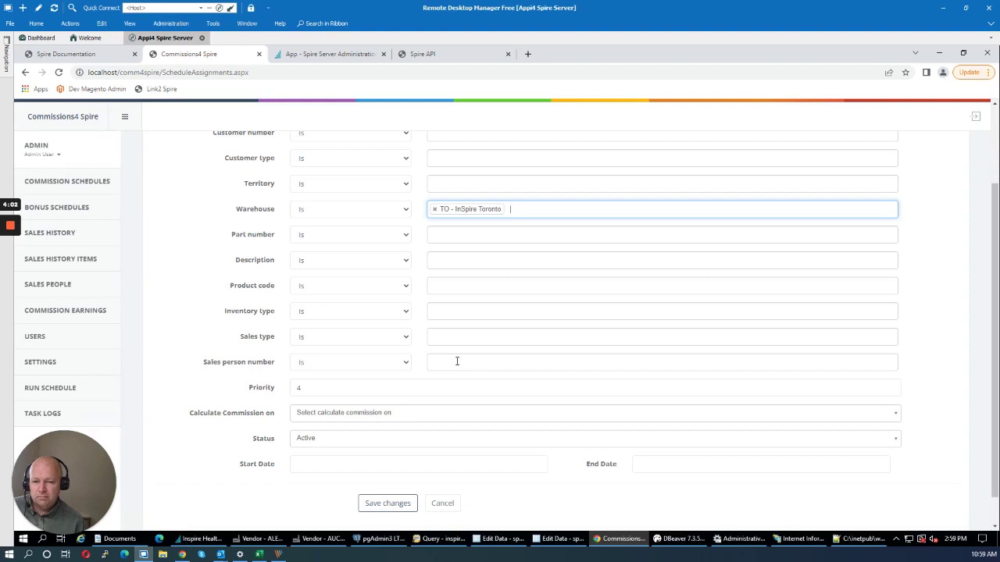
scroll(166, 408, down, 1)
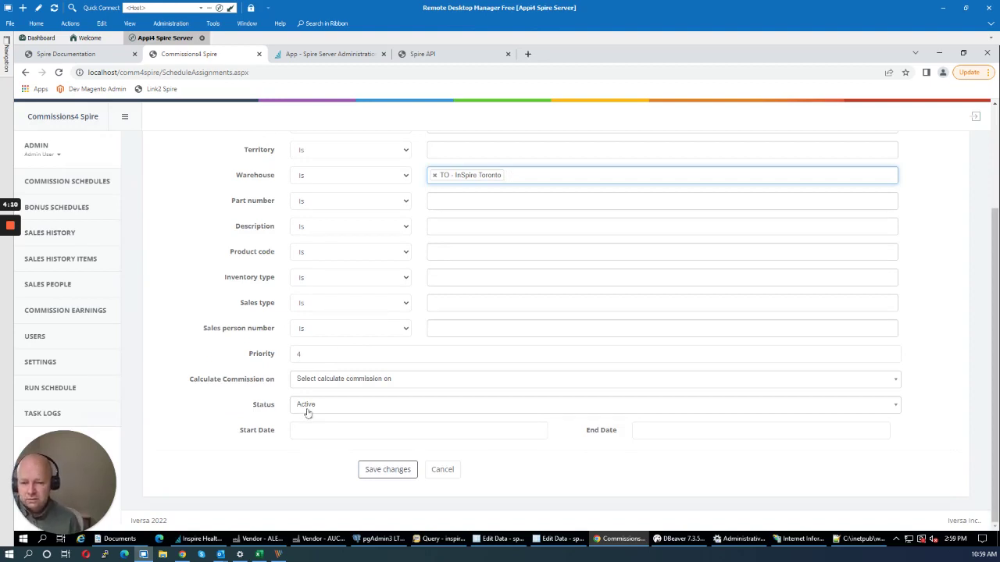
click(319, 381)
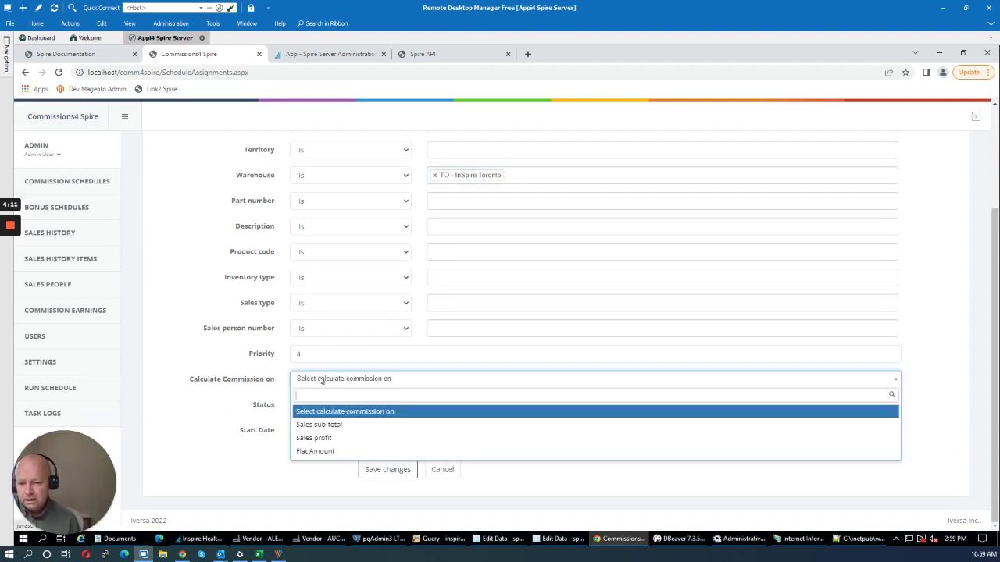
click(314, 426)
click(315, 431)
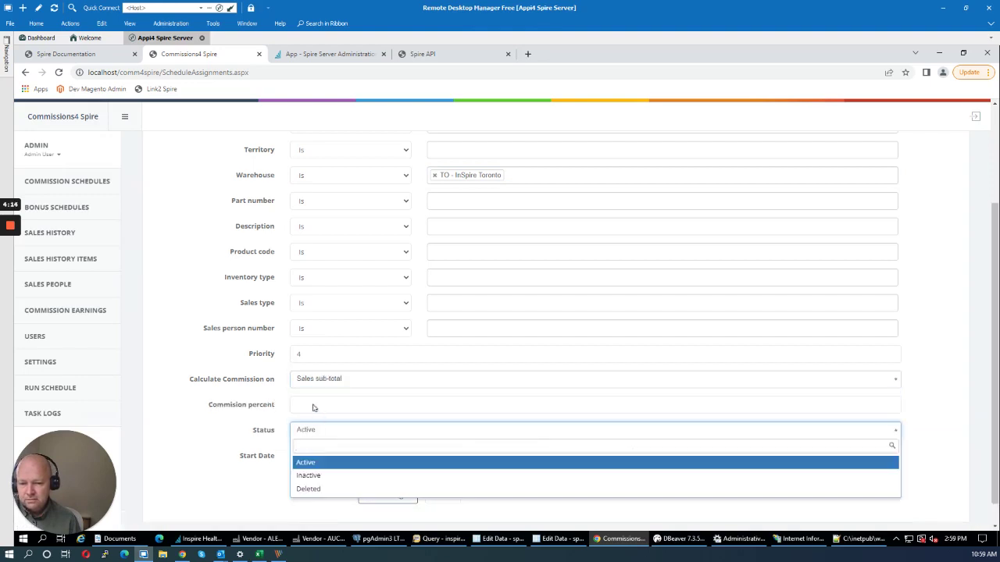
click(314, 407)
click(318, 407)
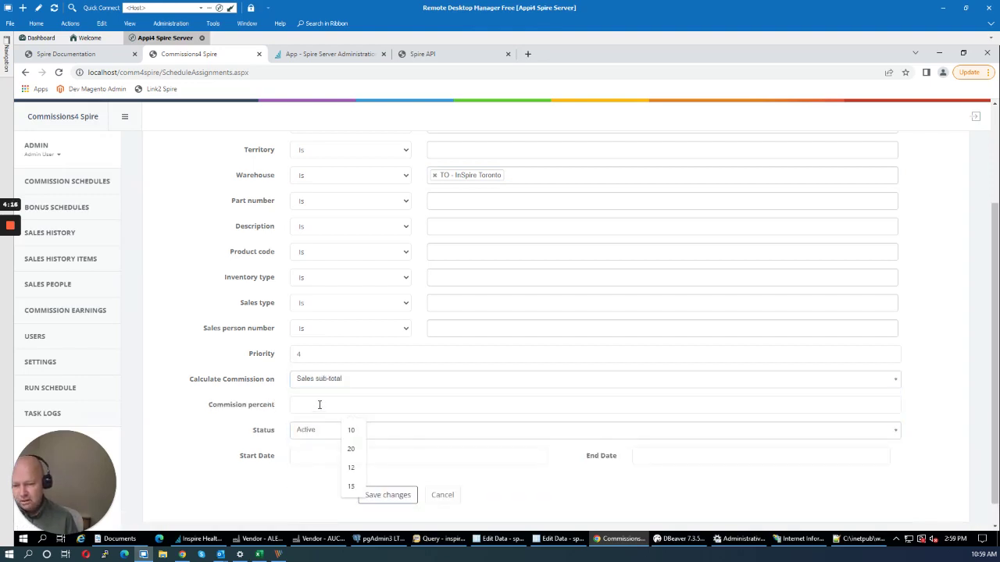
click(352, 449)
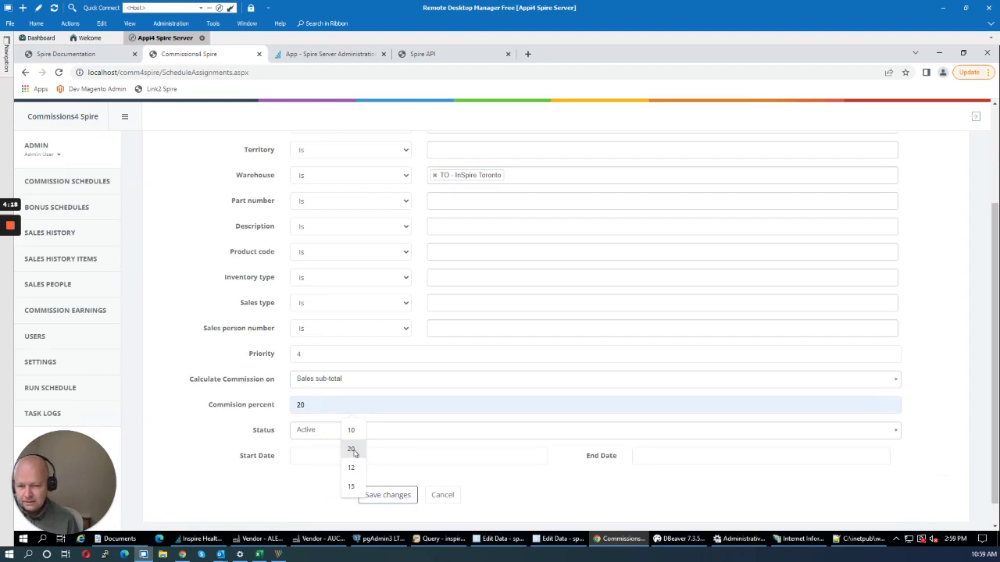
click(352, 451)
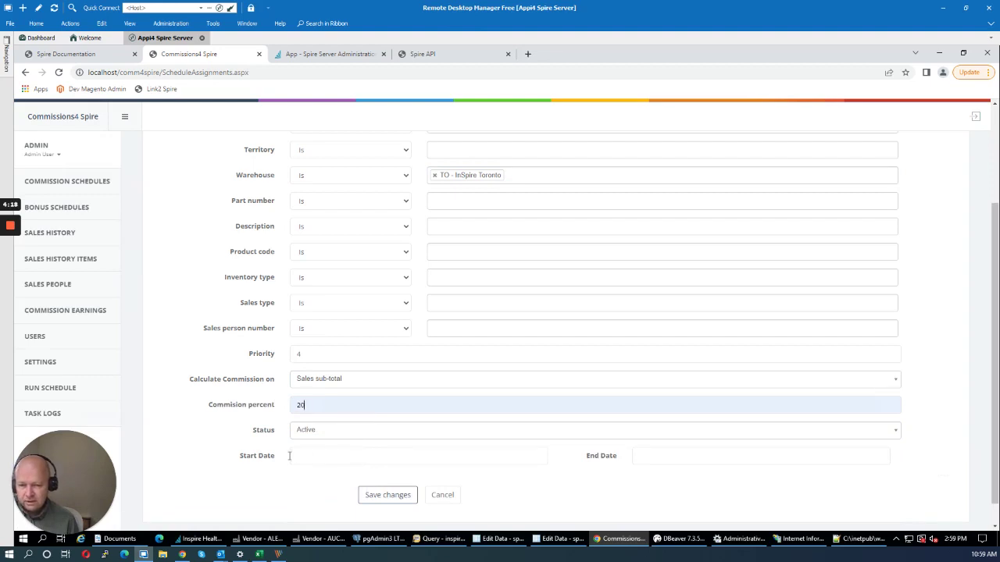
click(388, 497)
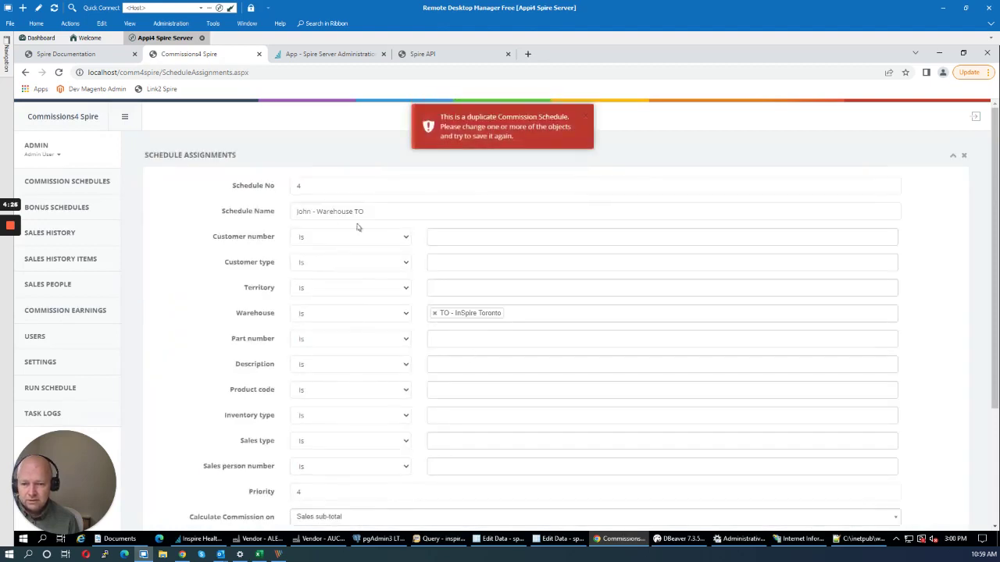
Replace the first name in schedule 4's name with the second salesperson's first name, keeping "- Warehouse TO", and save the schedule.
drag(310, 212, 279, 211)
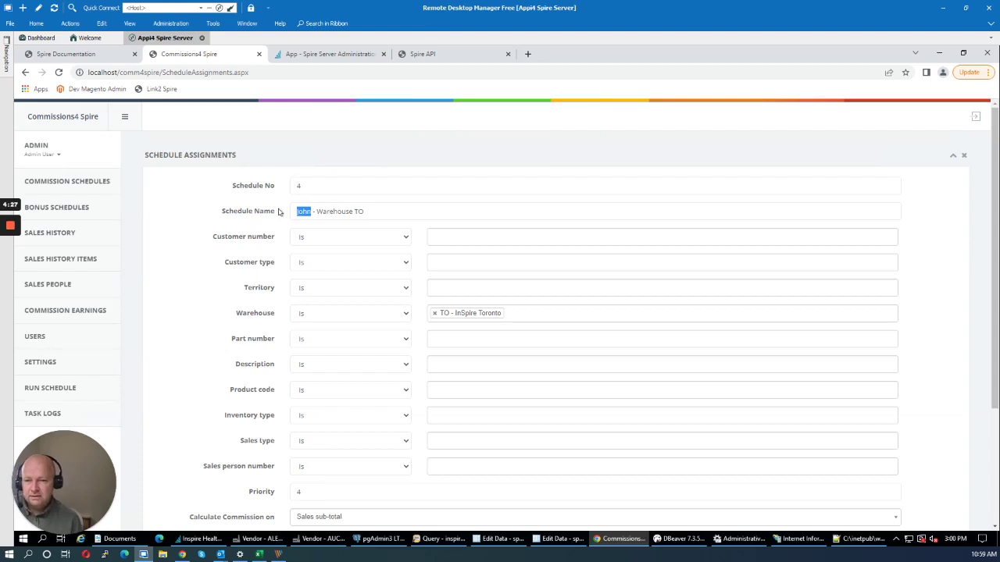
text(Ma)
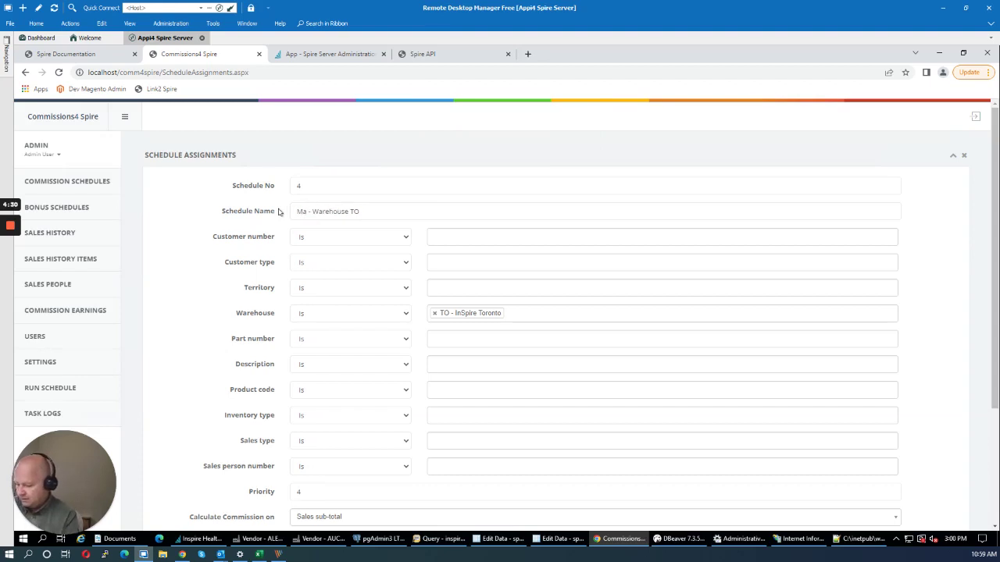
text(t)
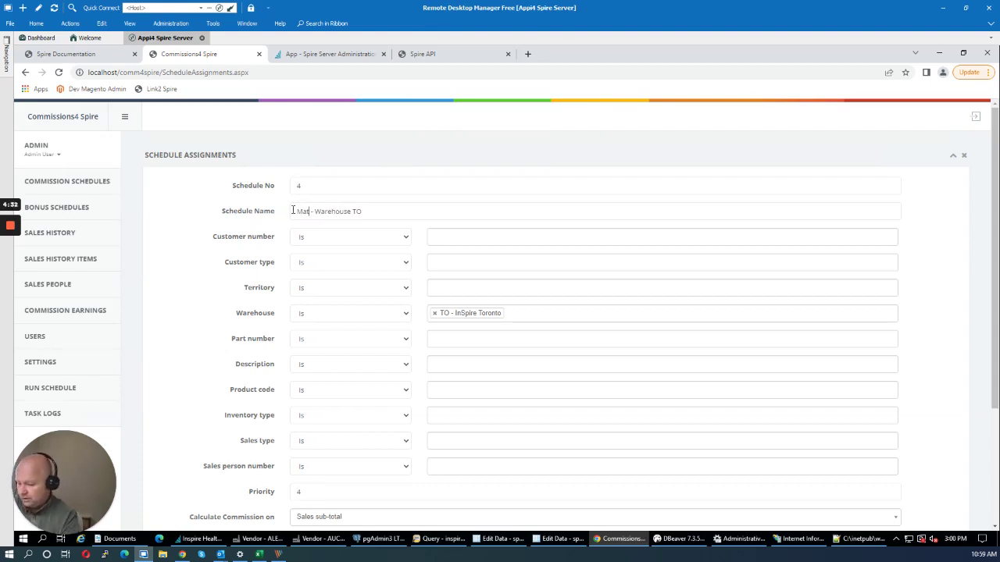
key(BackSpace)
text(ry)
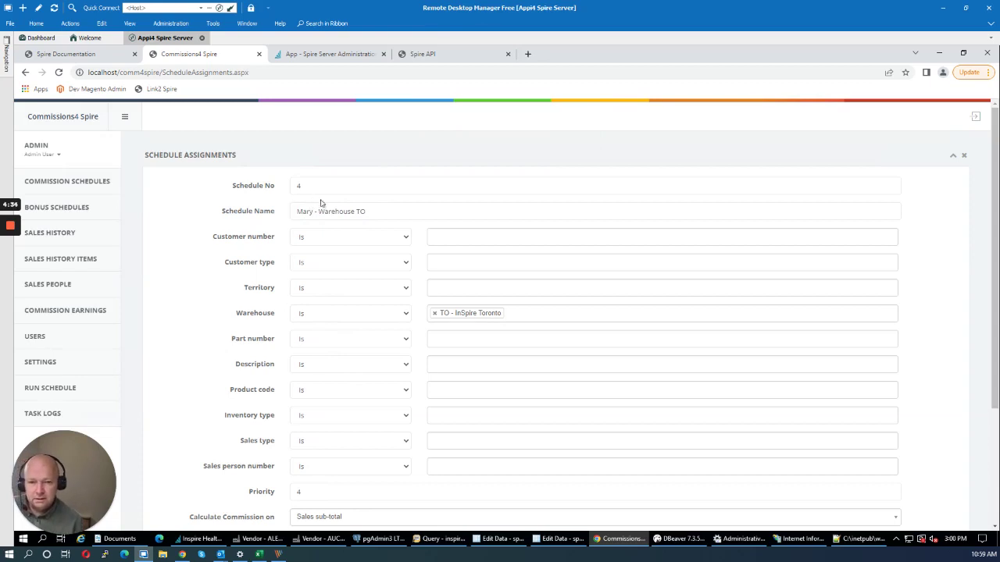
scroll(371, 366, down, 3)
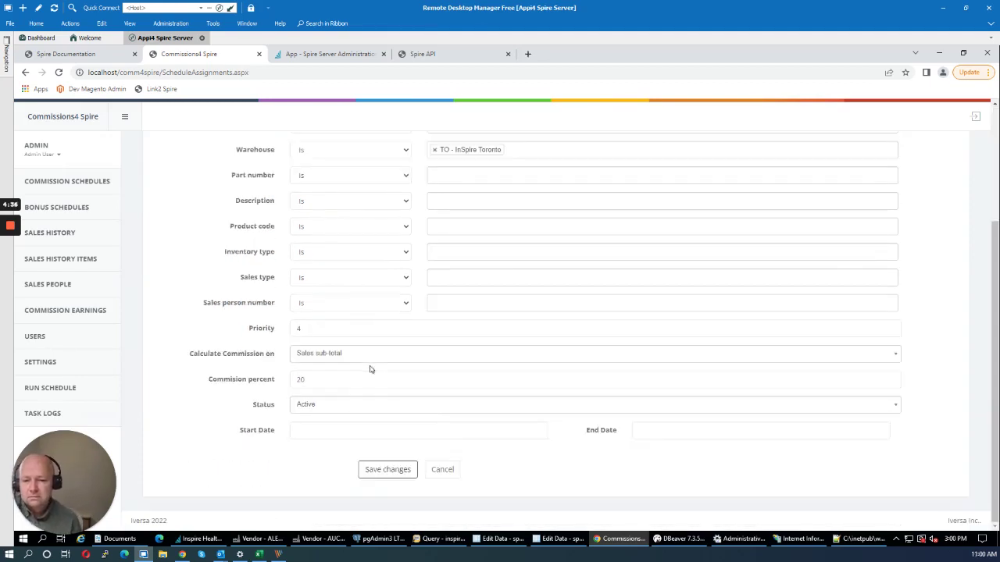
click(373, 469)
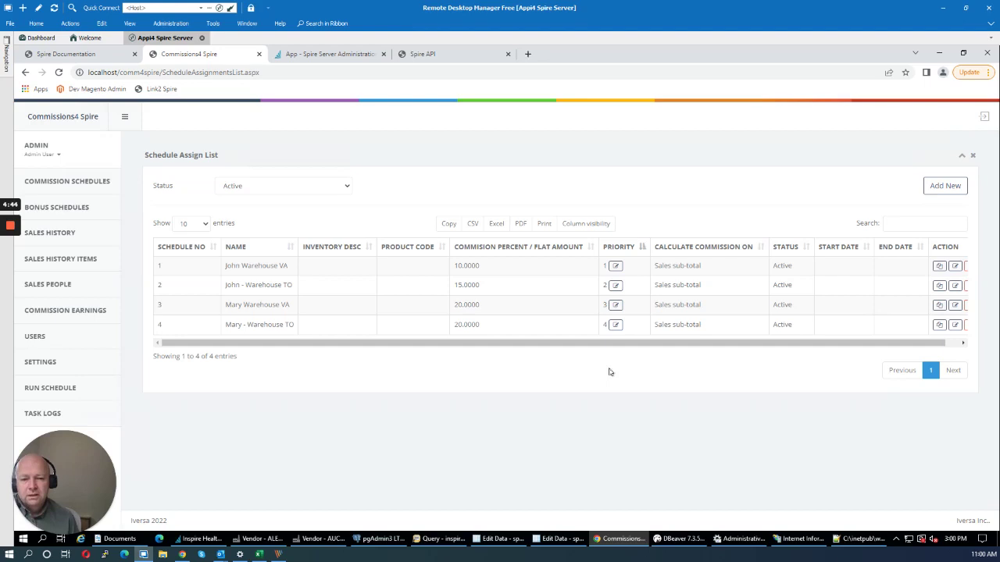
Filter the sales history to invoice dates from 06/01/2010 to 06/01/2022.
drag(620, 346, 574, 347)
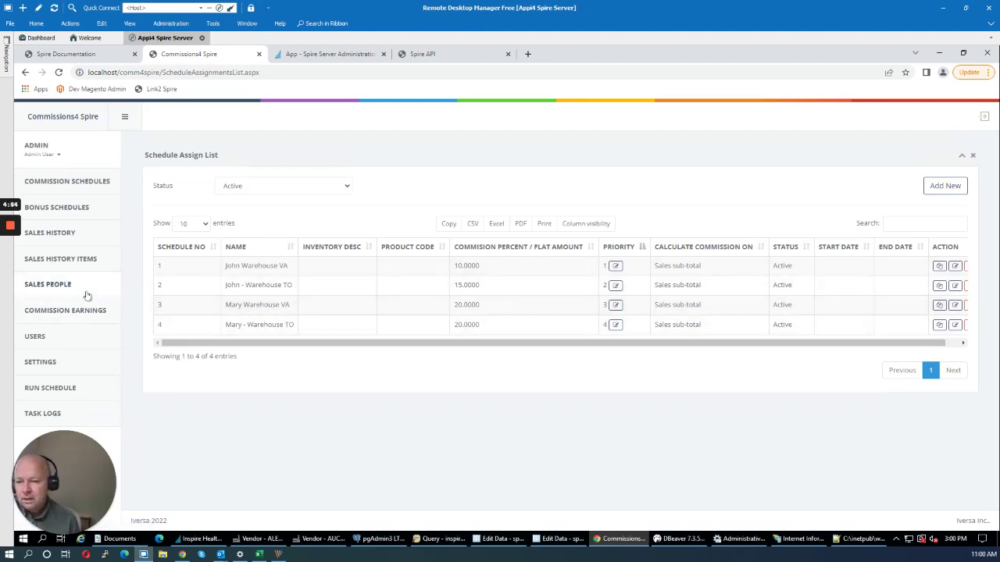
click(64, 233)
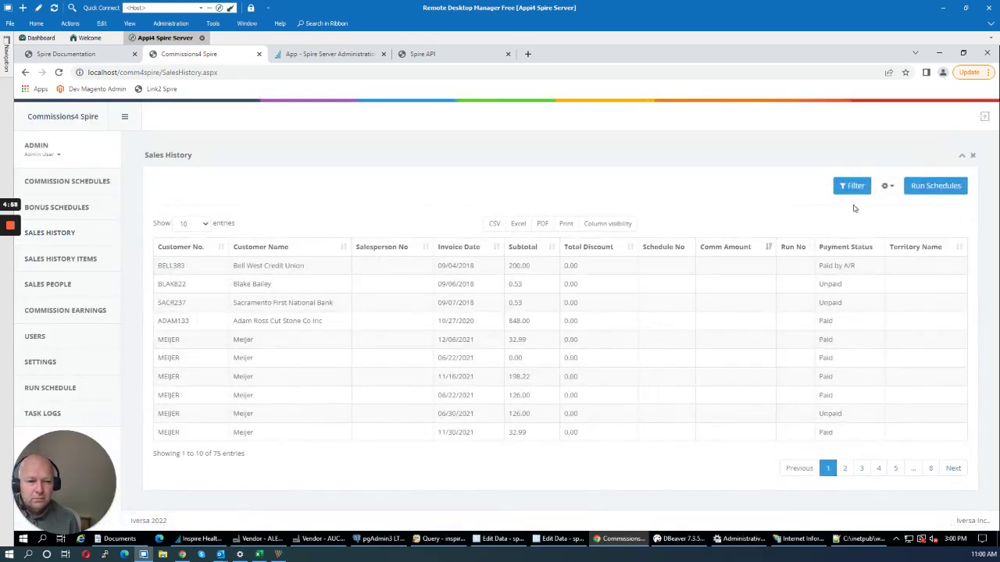
click(849, 192)
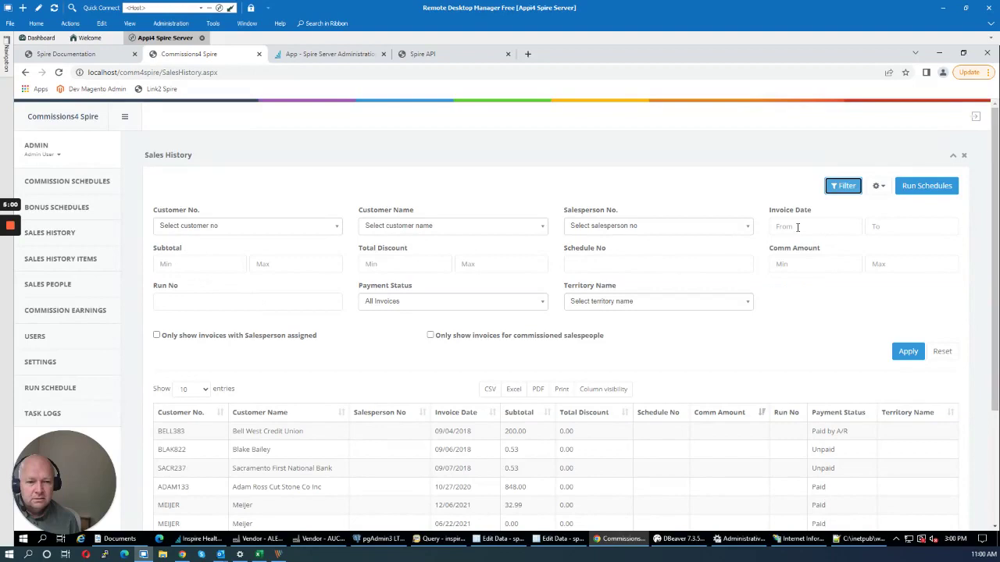
click(807, 227)
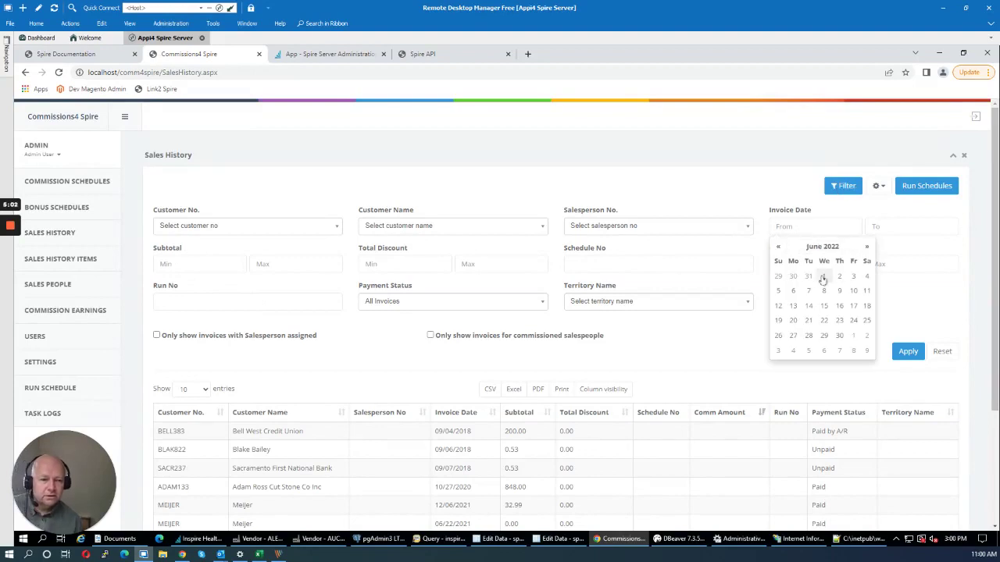
click(823, 276)
click(821, 226)
key(BackSpace)
text(10)
click(906, 227)
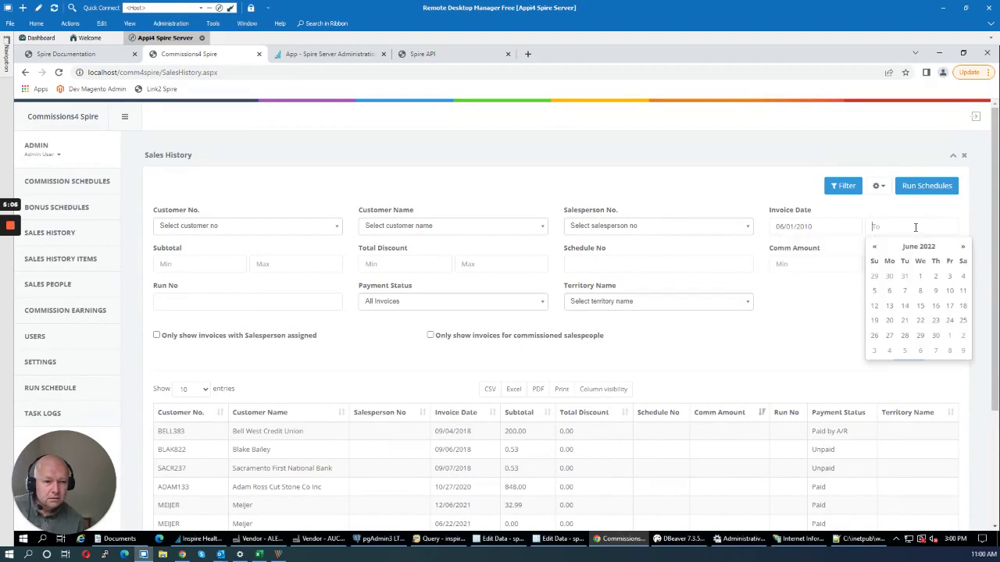
click(921, 277)
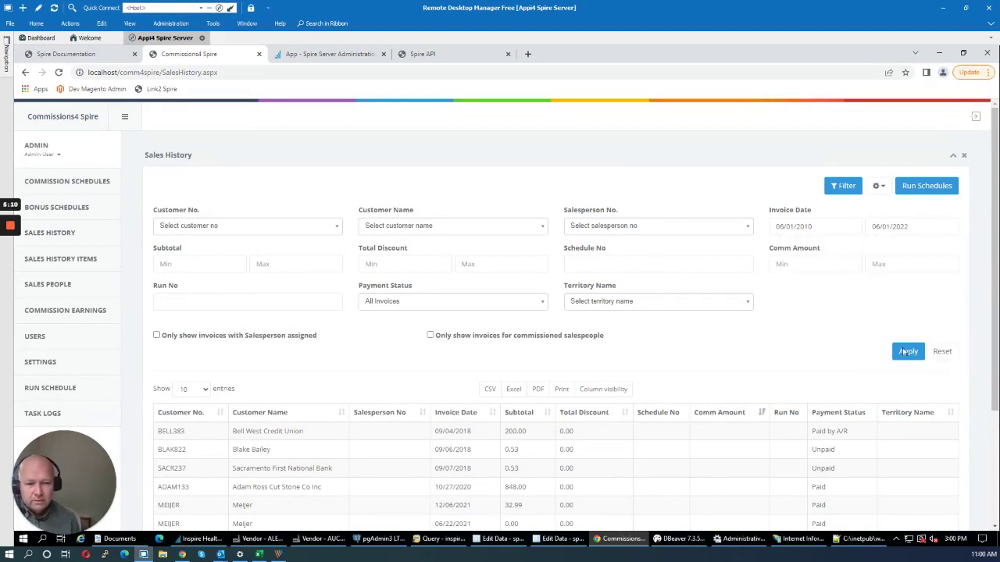
scroll(442, 358, down, 2)
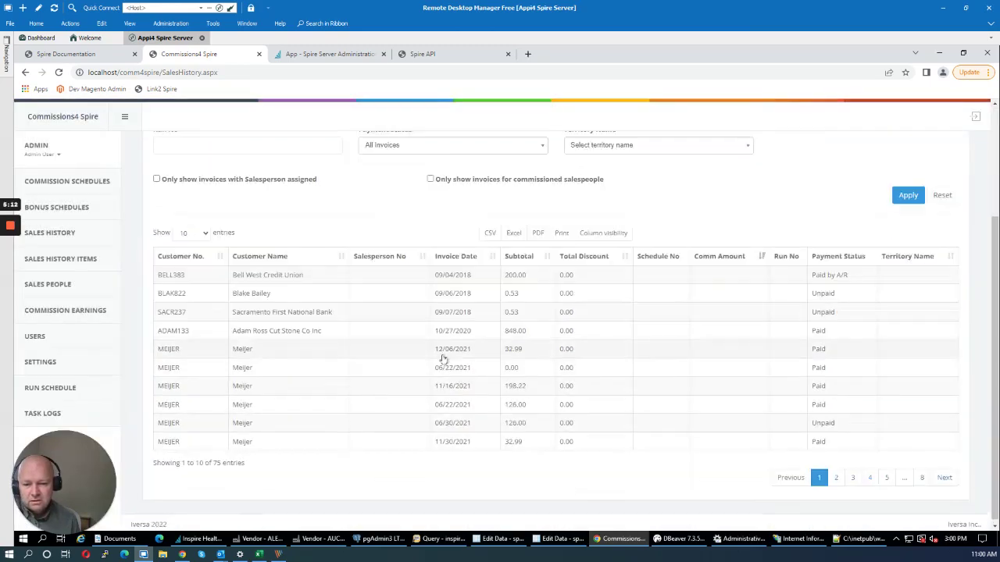
Sort the sales history by salesperson number and limit it to invoices for commissioned salespeople.
click(399, 253)
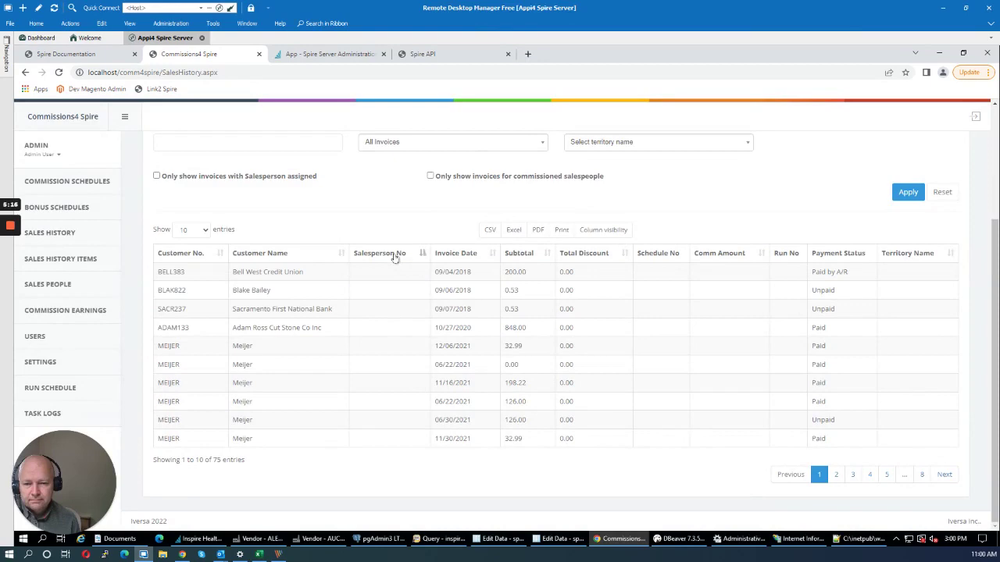
scroll(389, 396, up, 2)
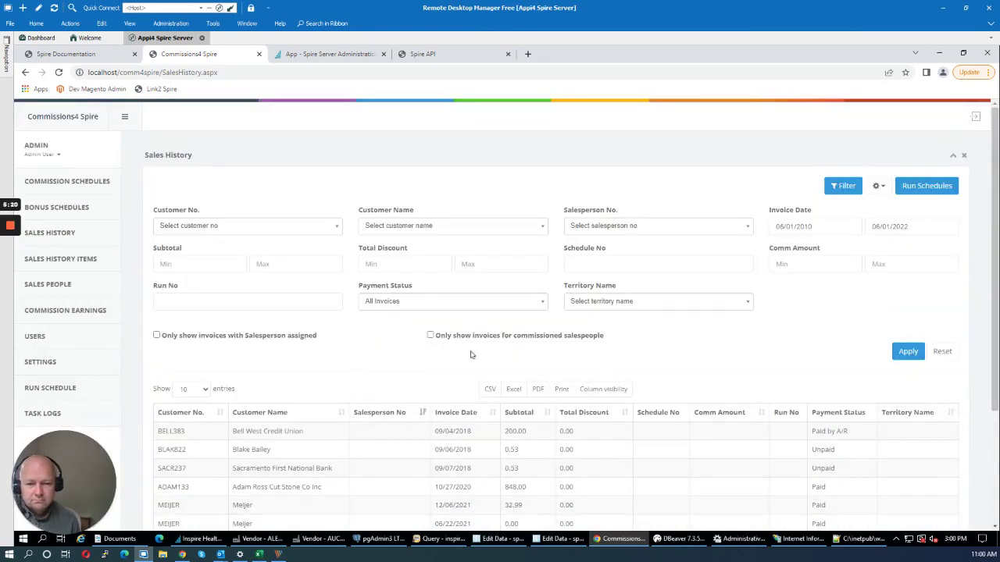
click(430, 336)
click(900, 353)
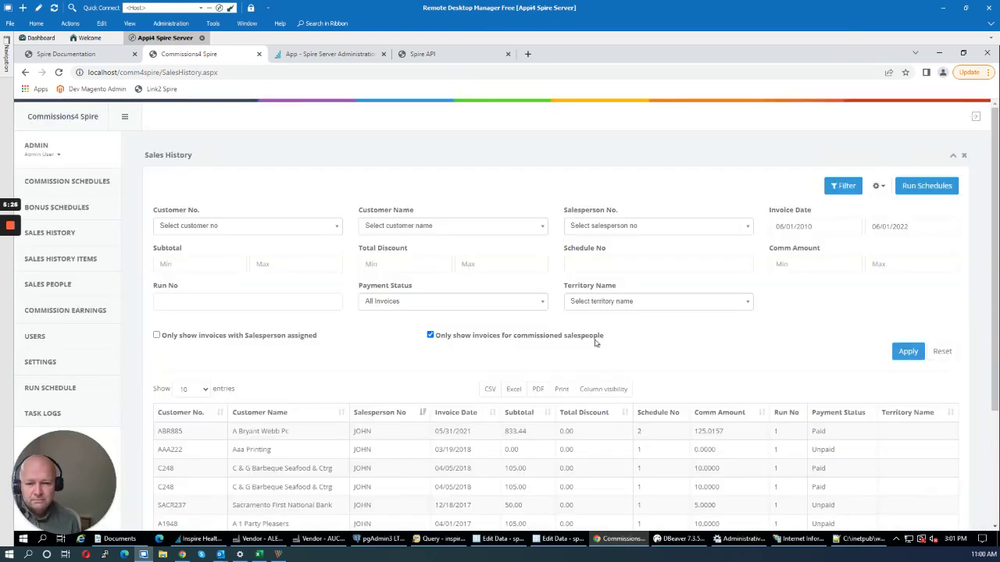
click(384, 414)
click(394, 420)
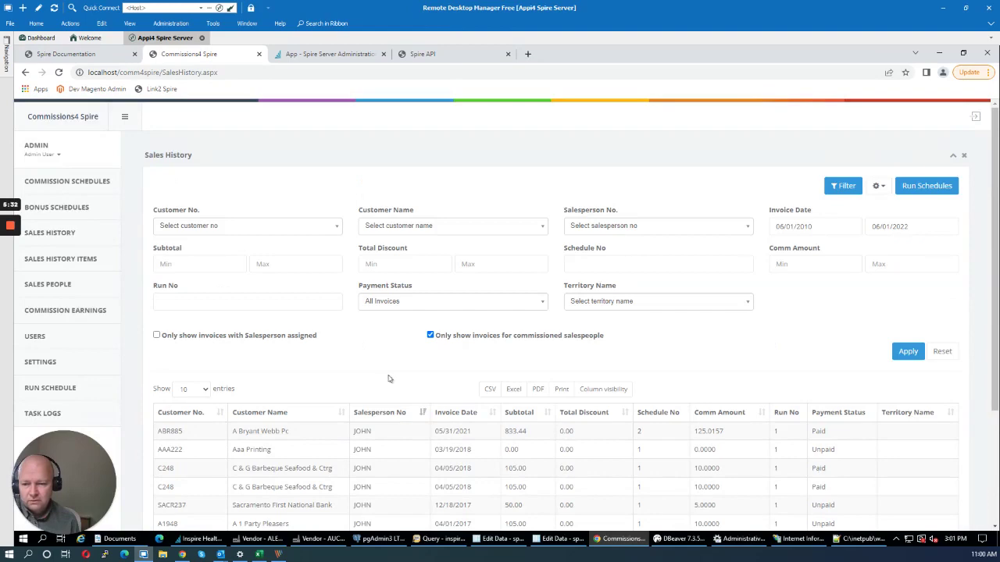
Switch to Spire and add Bluberries (BLUBERR) from warehouse VA to the sales order for Access Answering Service, with order and ship quantities of 100.
mouse_move(212, 540)
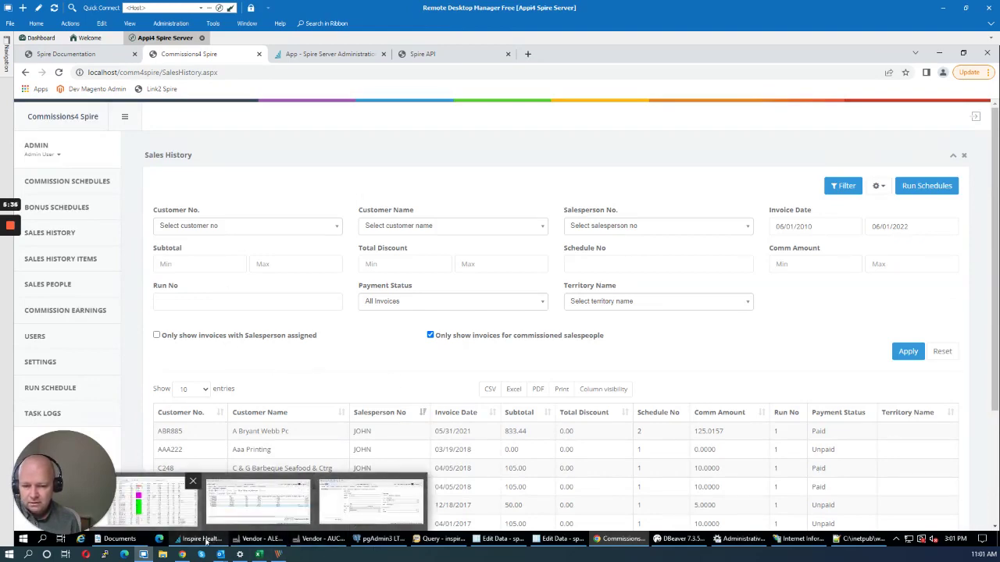
click(156, 500)
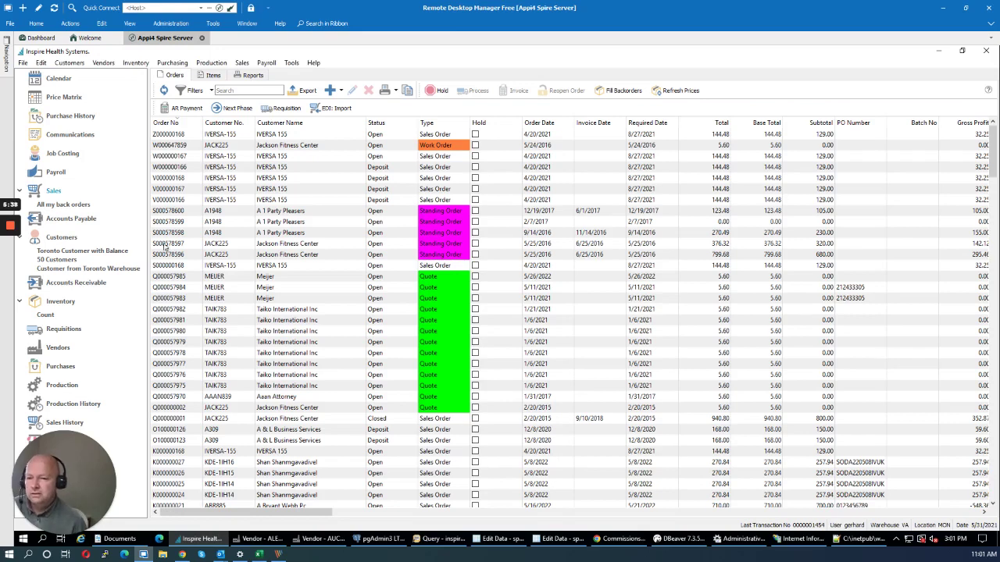
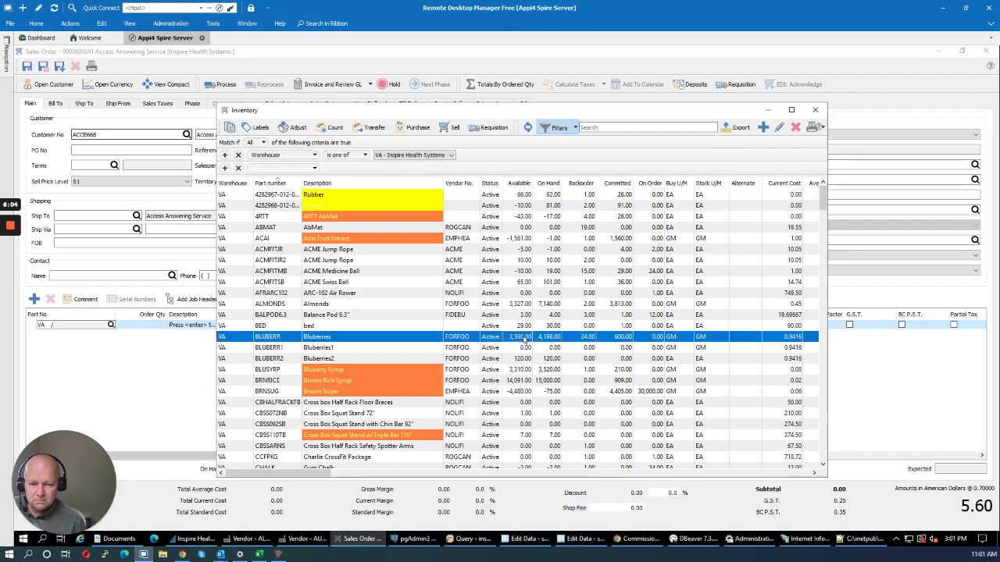
key(Return)
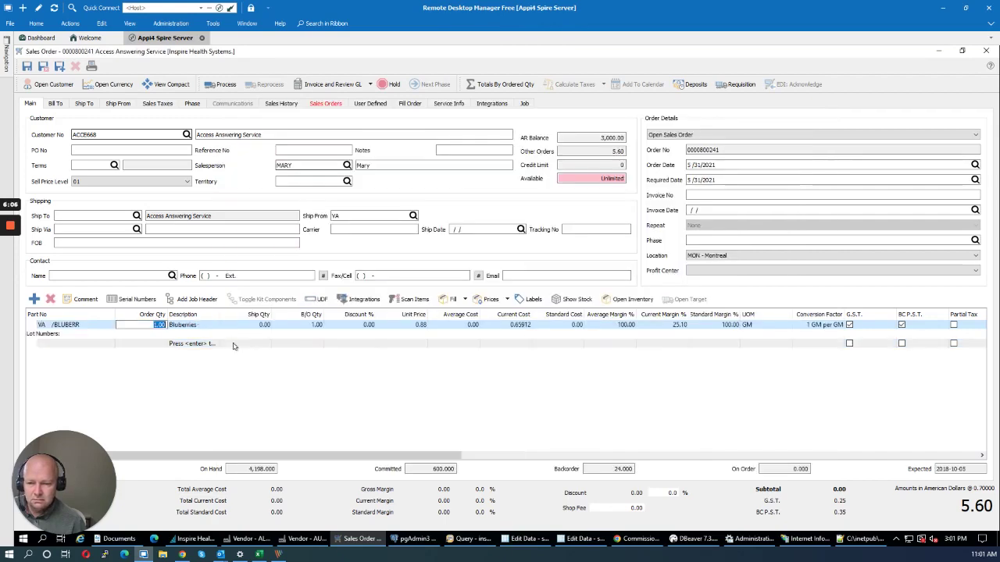
text(100)
key(Return)
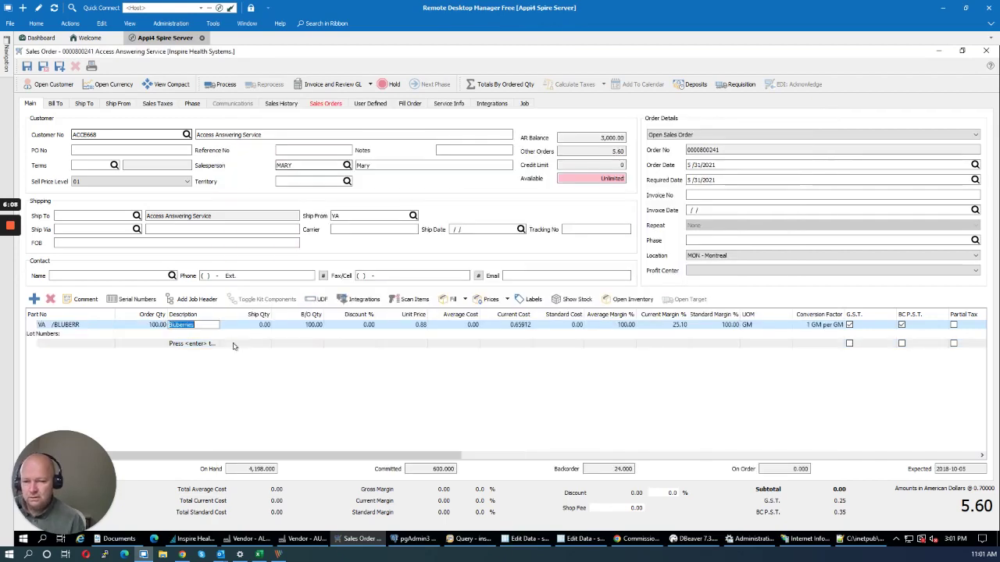
click(65, 343)
click(259, 324)
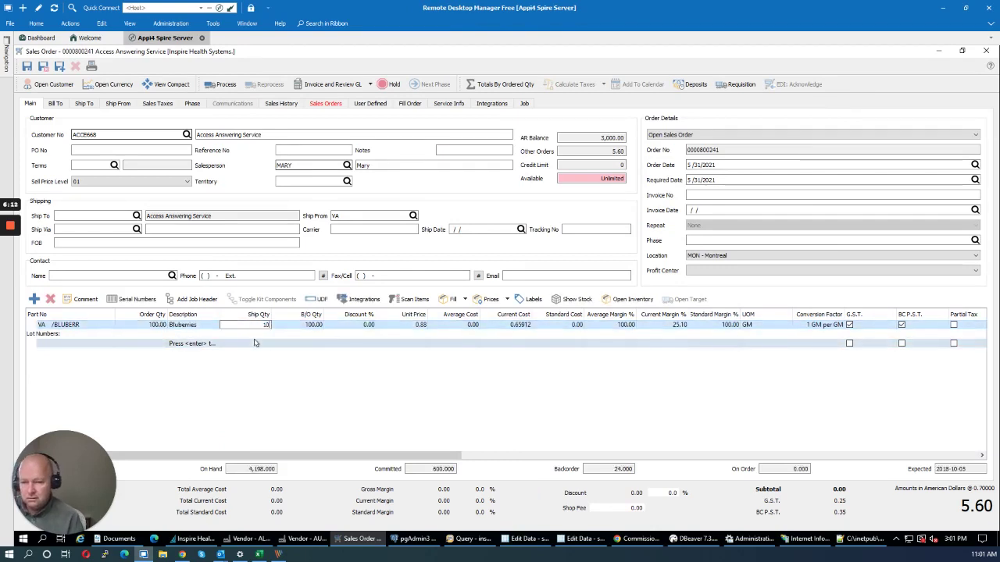
key(Return)
key(Return)
key(Return)
Filter the inventory lookup to warehouse TO - InSpire Toronto and add Salt as the second order line.
click(66, 346)
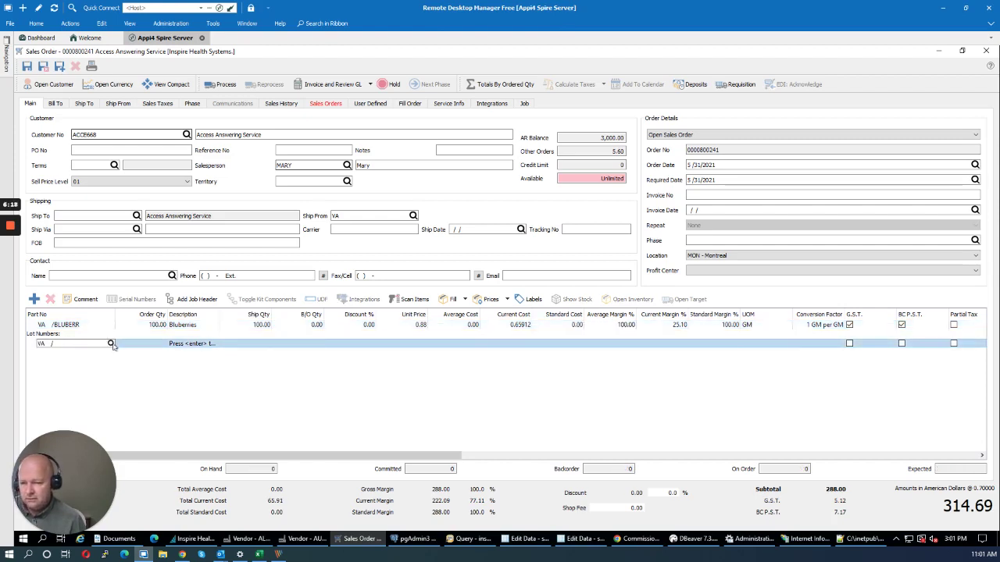
click(111, 344)
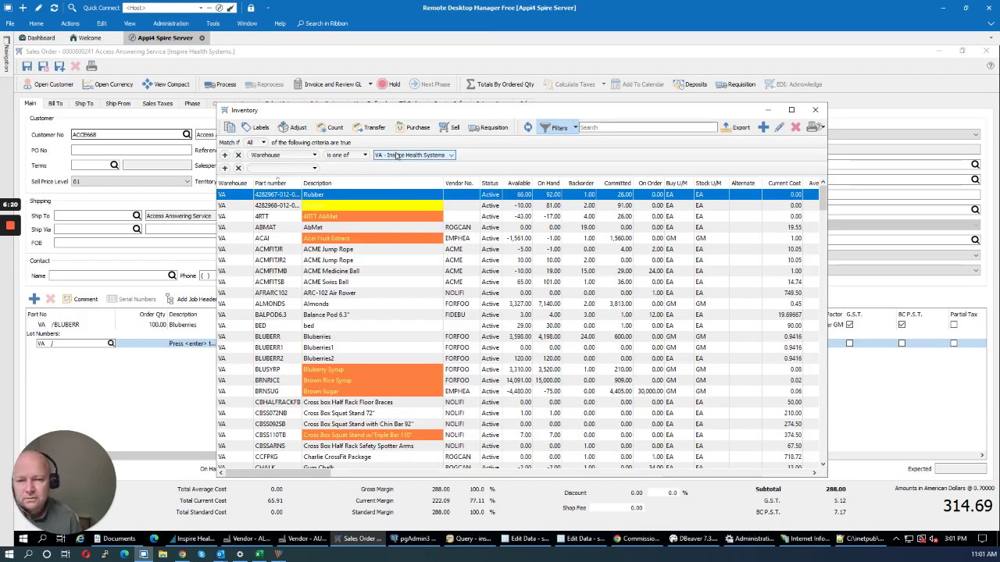
click(398, 156)
click(379, 170)
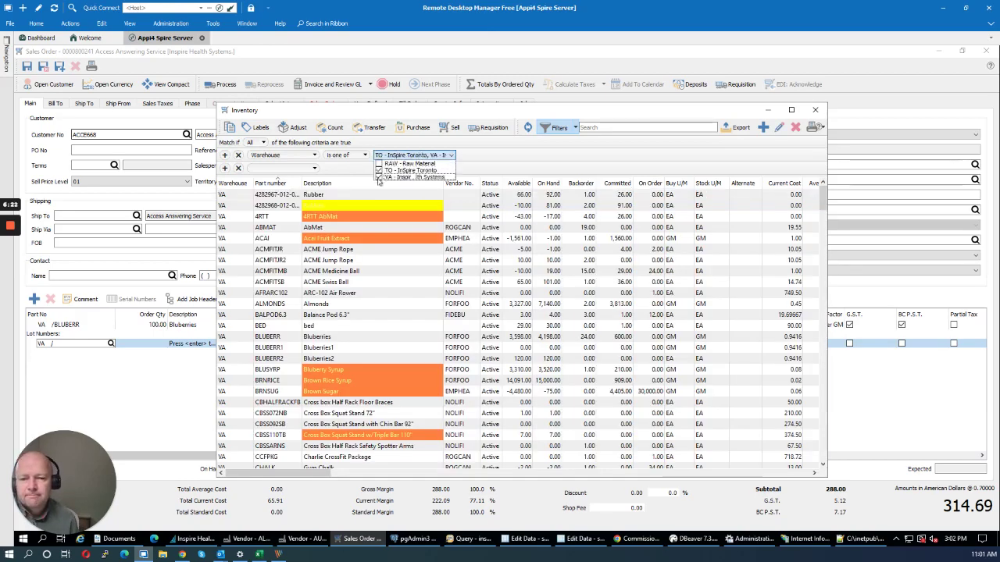
click(379, 177)
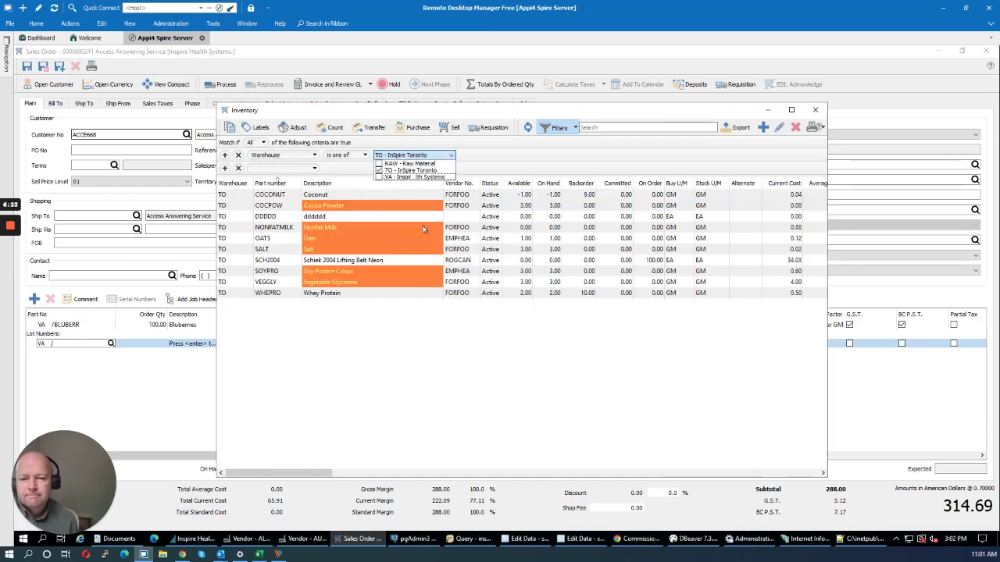
double_click(536, 249)
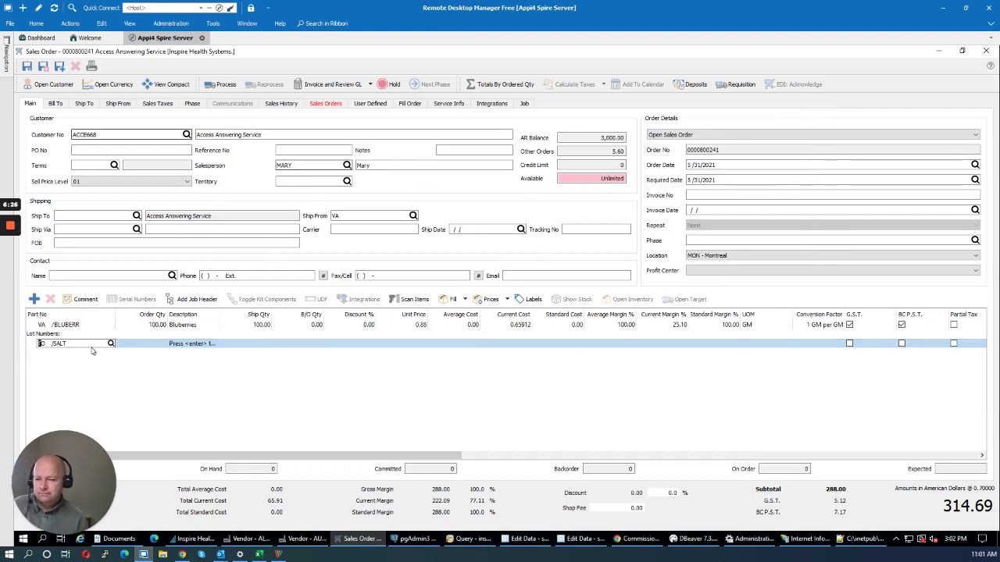
key(Return)
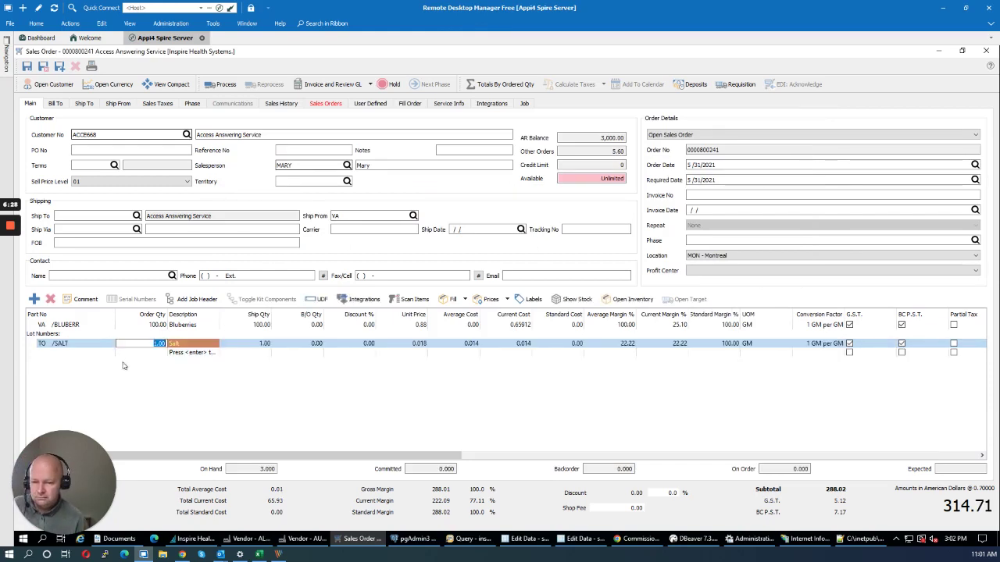
Set the Salt line's order quantity to 3.
text(3)
key(Return)
key(Return)
key(Return)
key(Return)
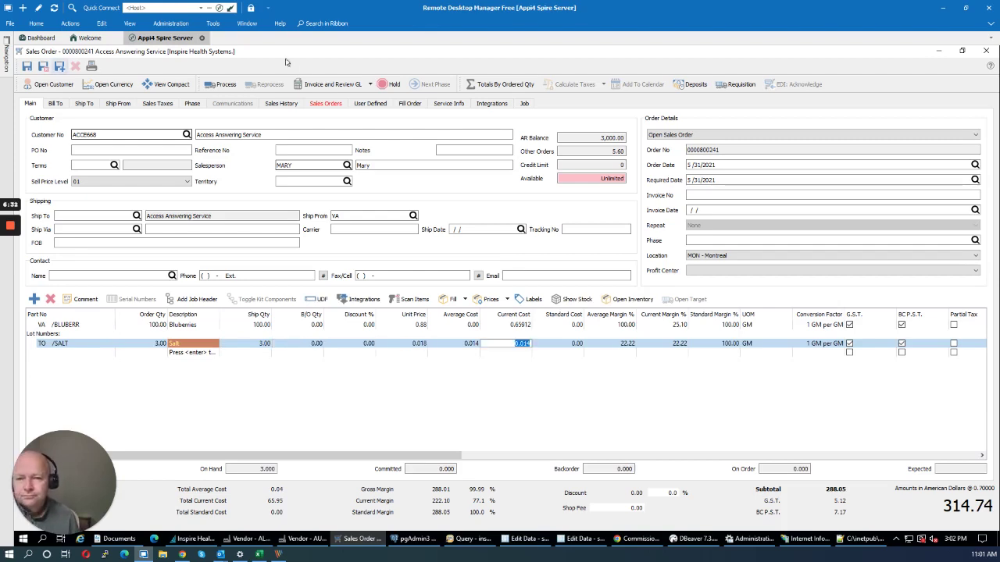
Start invoicing the order, try to assign lot number 12222 to the Bluberries line, and dismiss the lot assignment.
click(371, 84)
click(319, 100)
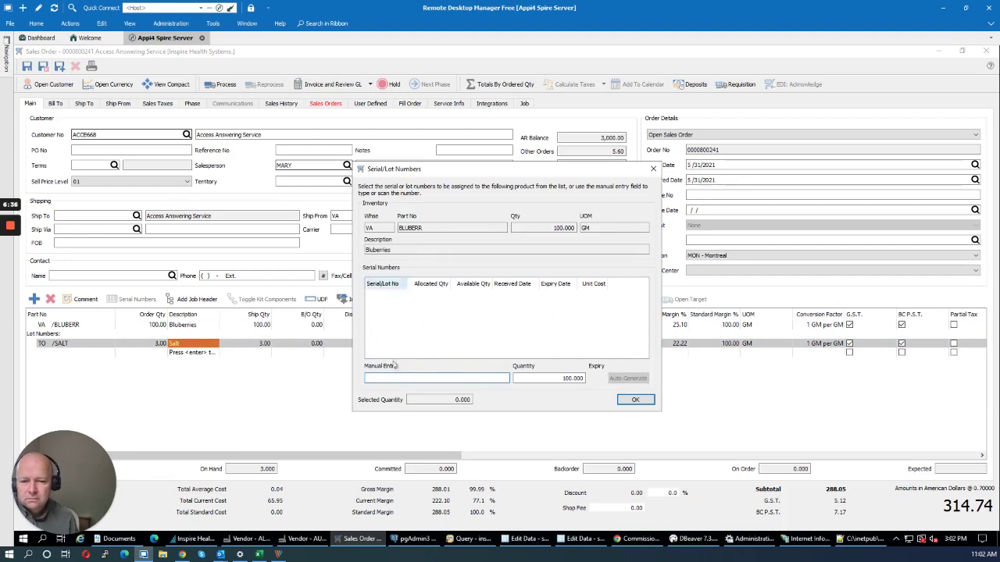
text(12222)
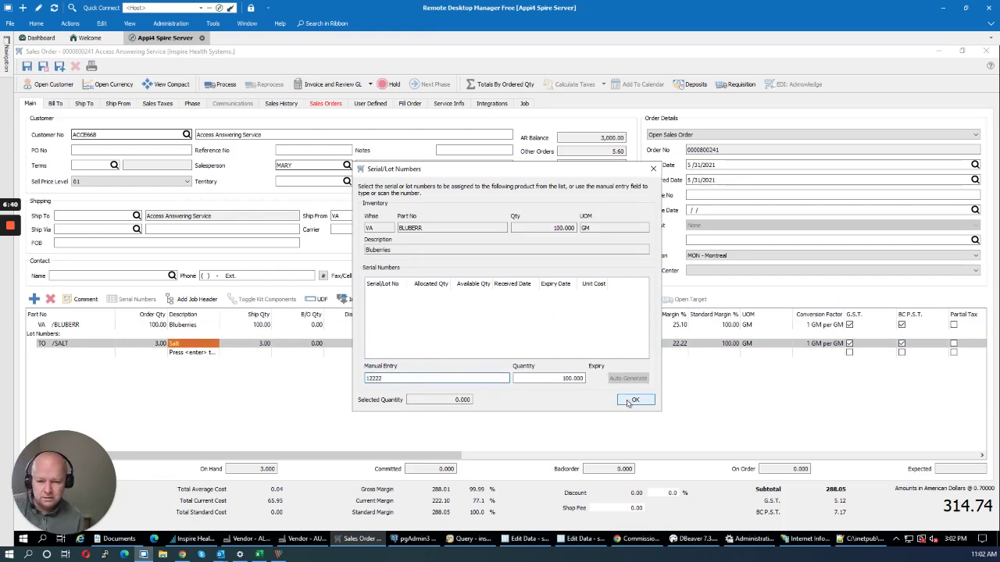
key(Tab)
click(627, 400)
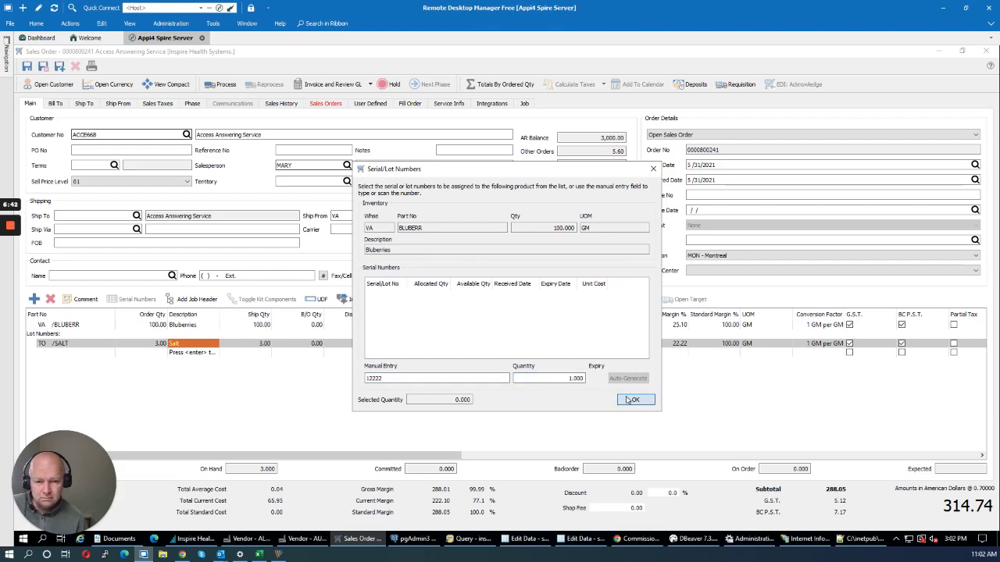
click(536, 307)
click(399, 378)
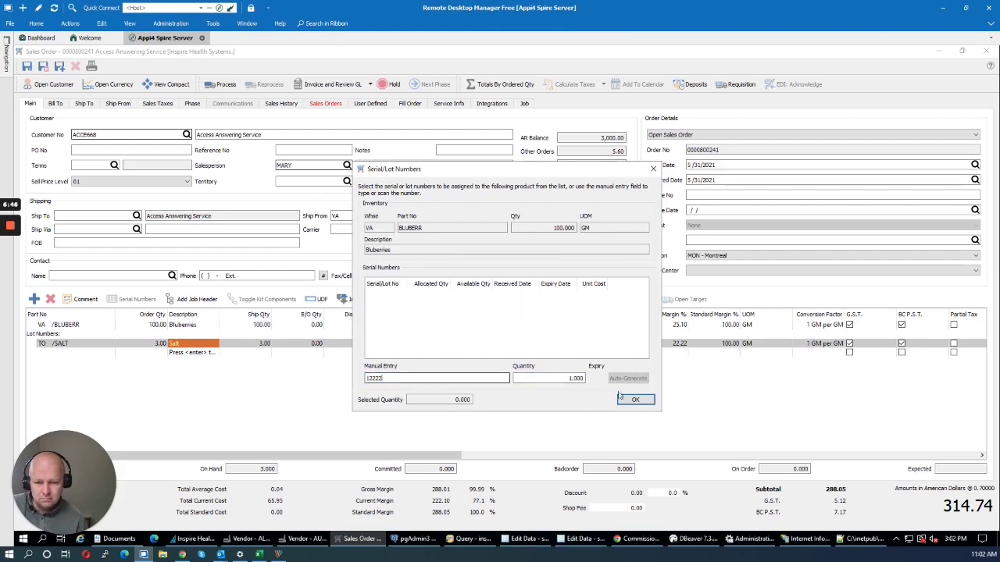
click(653, 169)
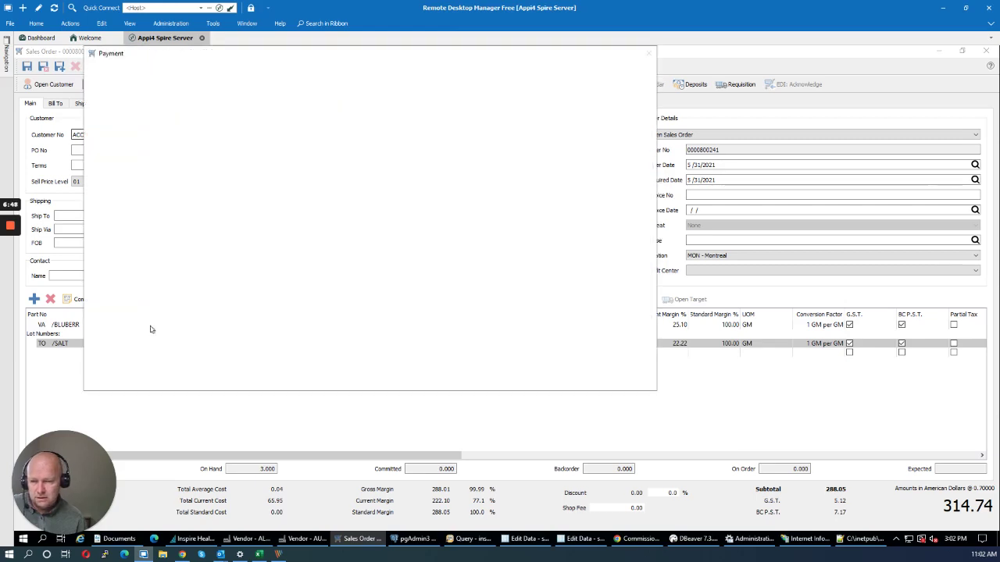
Pay the full balance due in cash, invoice the order, and skip printing the invoice report.
click(114, 150)
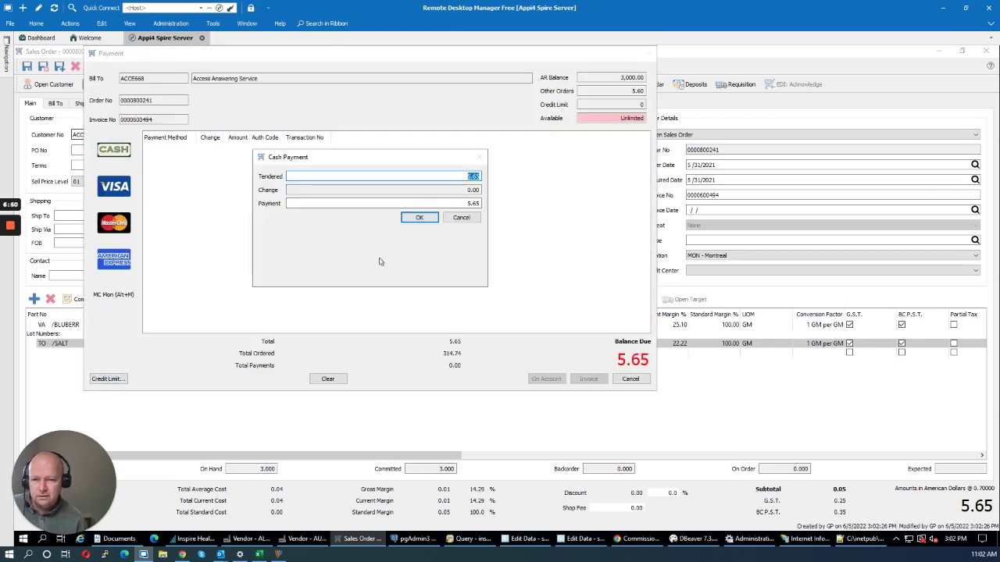
key(Return)
click(596, 382)
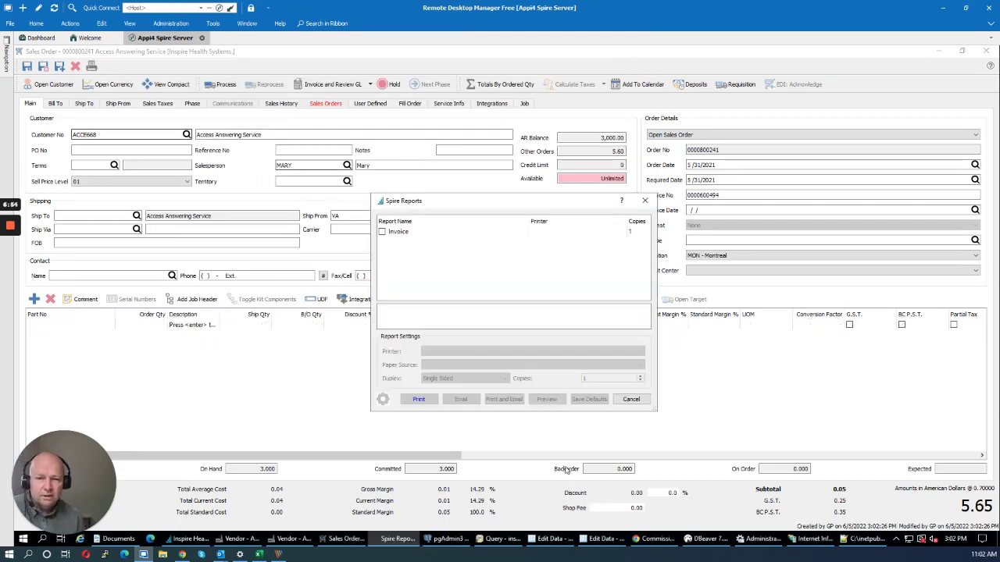
click(624, 401)
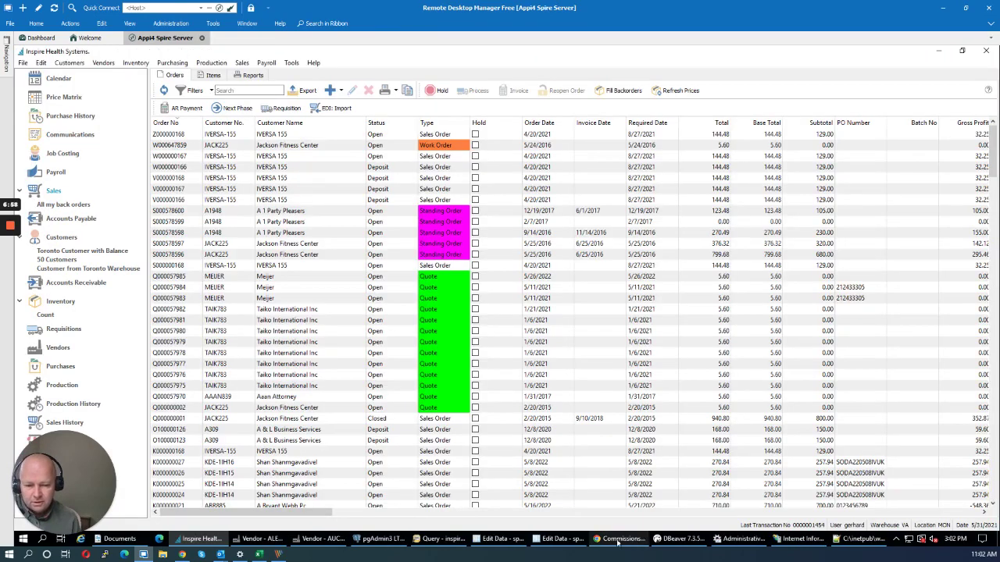
Switch back to Commissions4 Spire, check the sales people list, and filter the sales history by the second vendor salesperson.
click(620, 538)
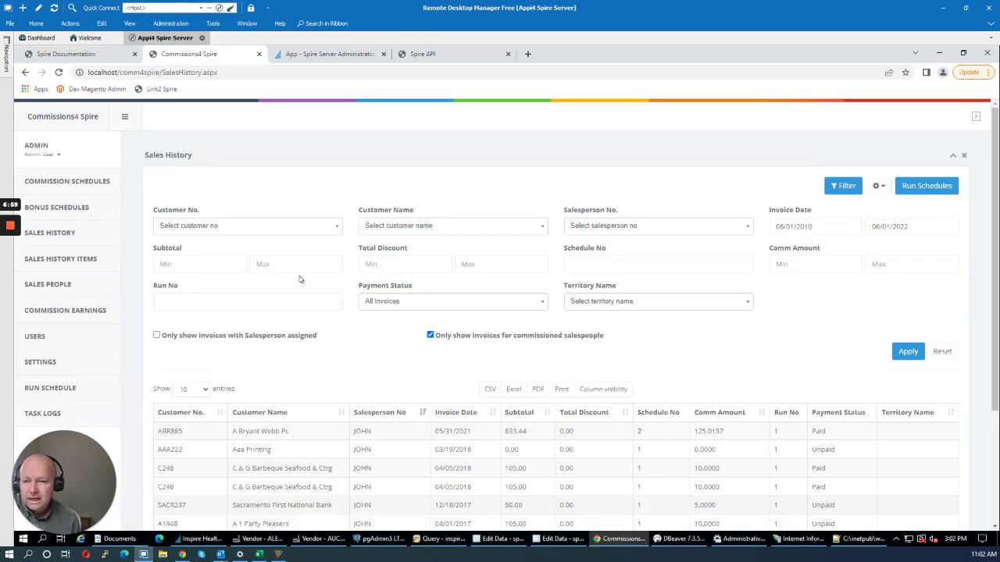
click(46, 285)
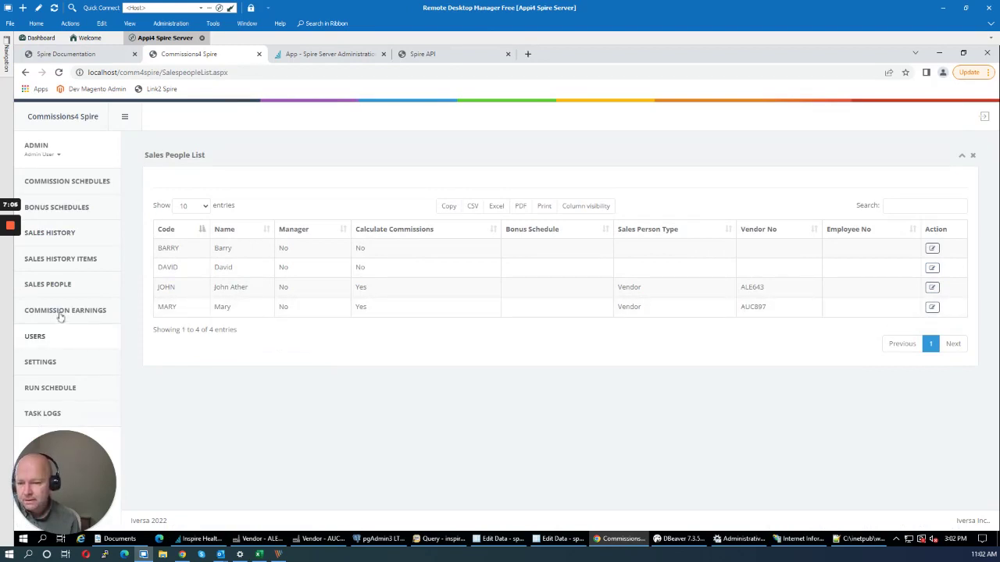
click(52, 240)
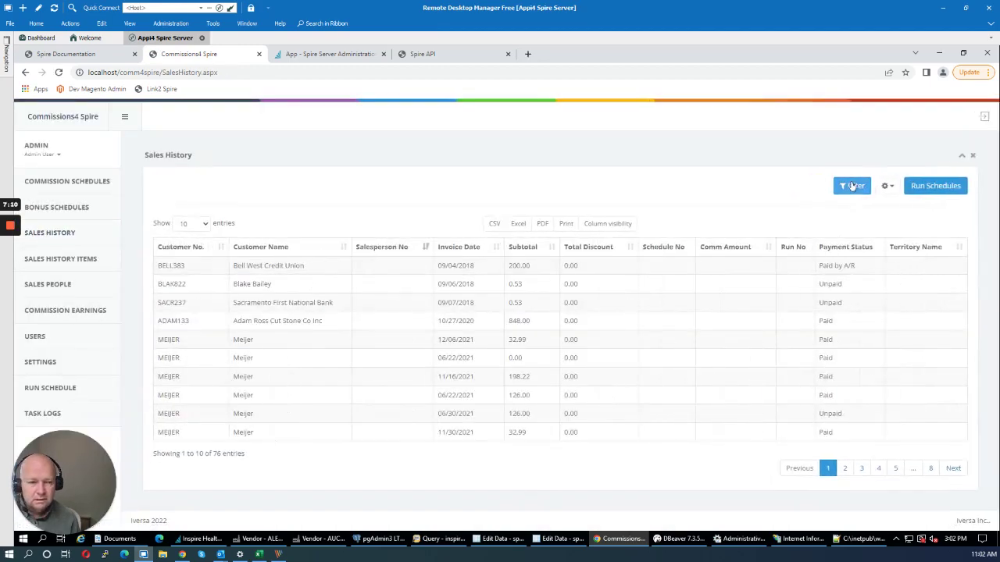
click(852, 188)
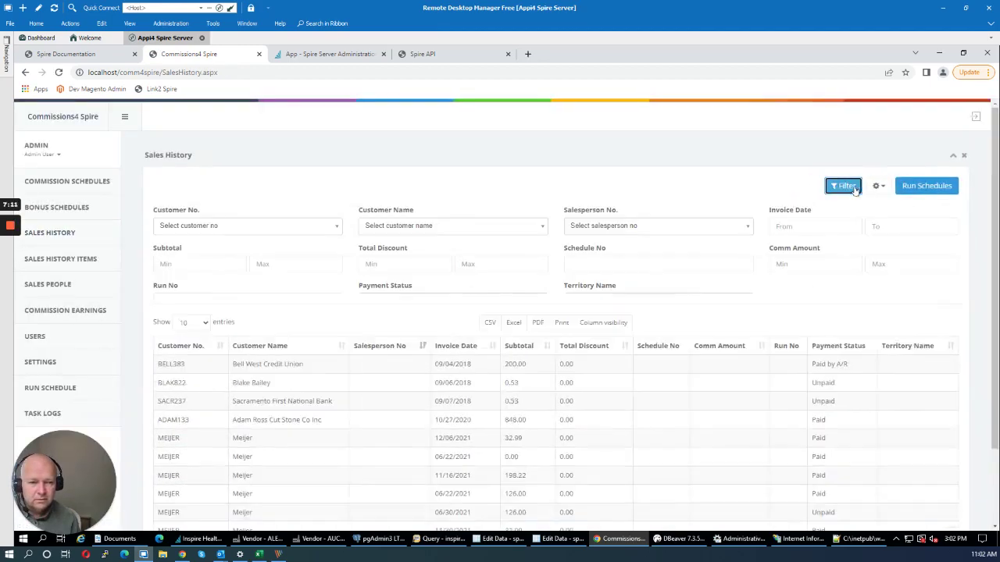
click(592, 228)
click(586, 311)
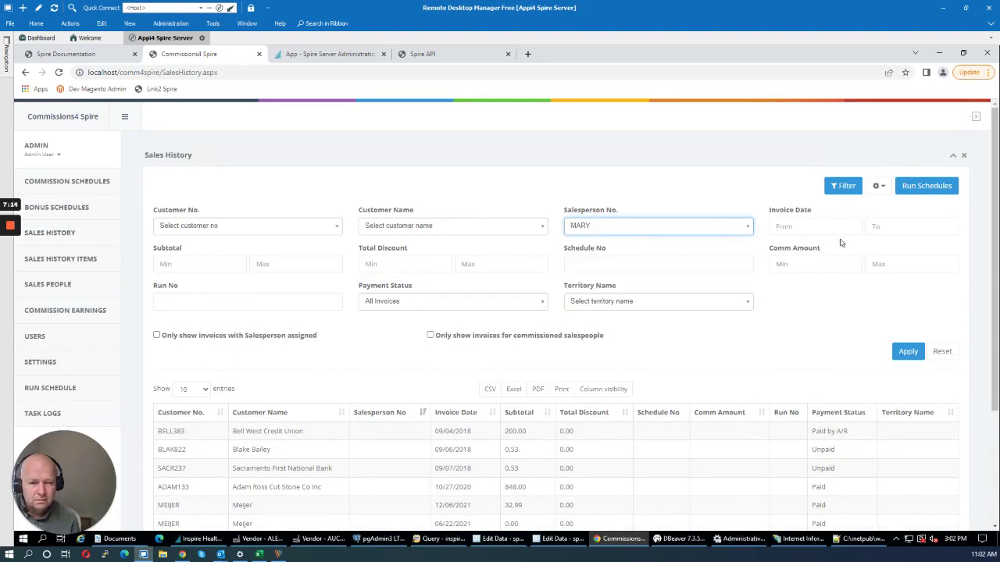
click(906, 351)
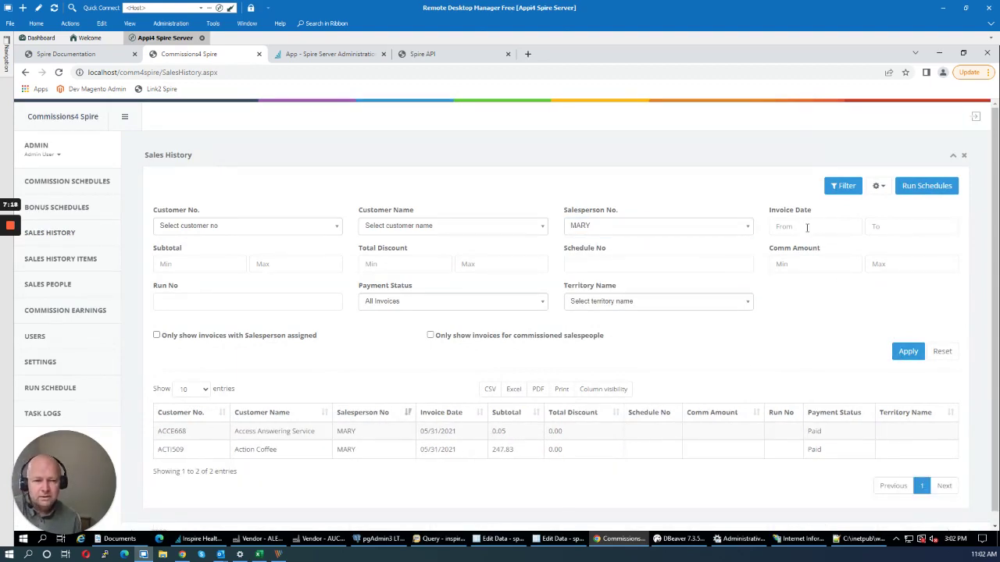
Filter the sales history by invoice dates from 06/01/2010 to 06/01/2022.
click(807, 226)
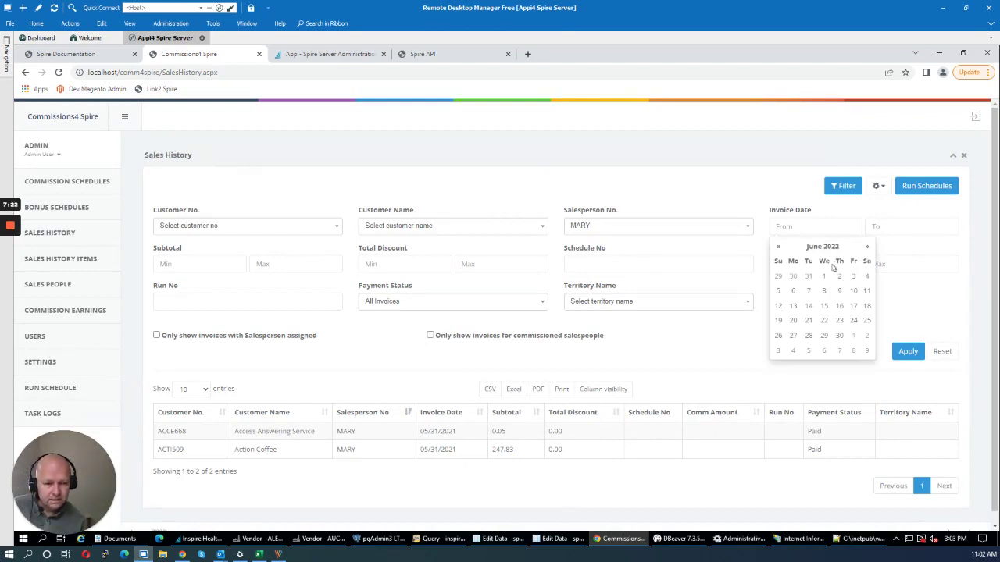
click(823, 275)
click(816, 226)
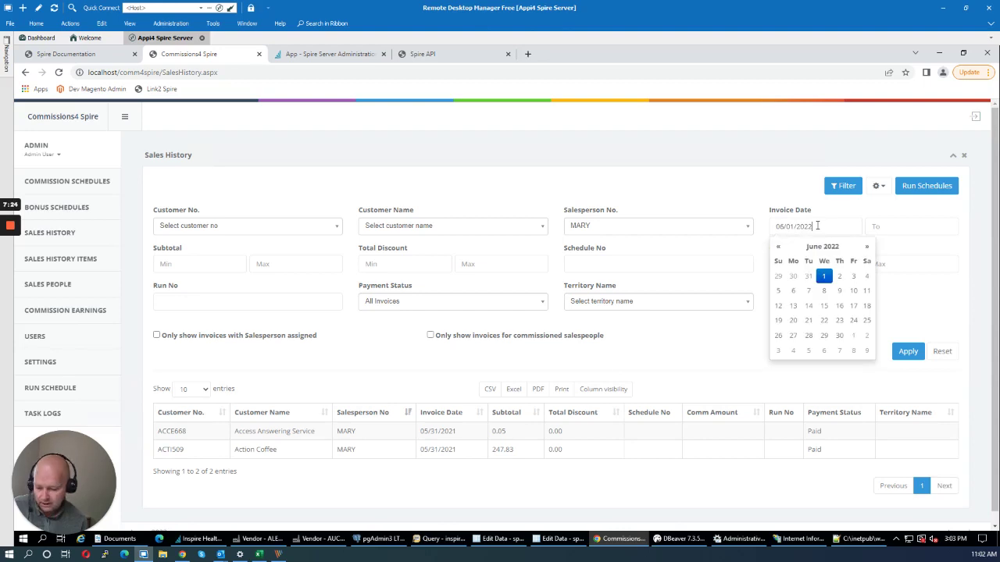
key(BackSpace)
text(10)
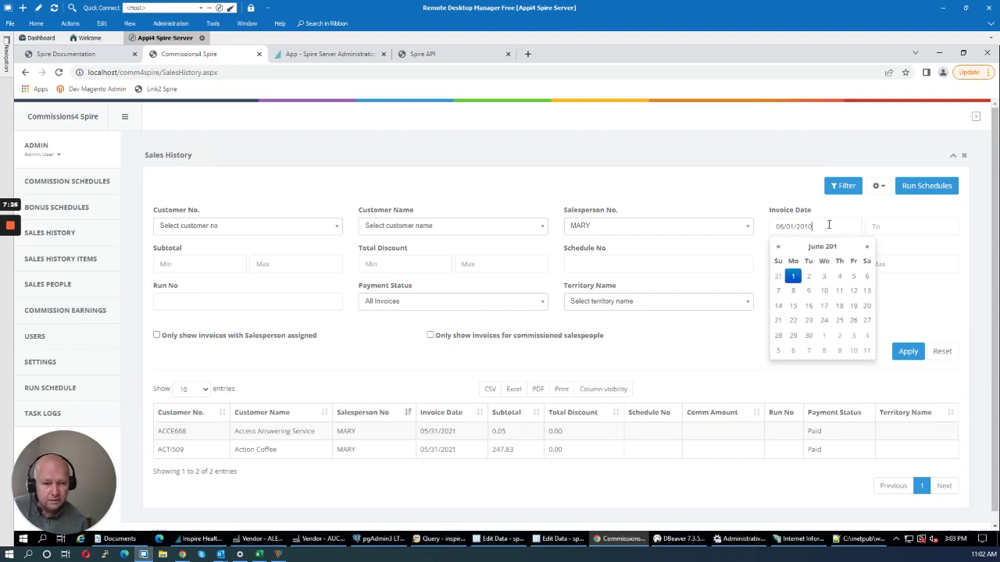
click(875, 227)
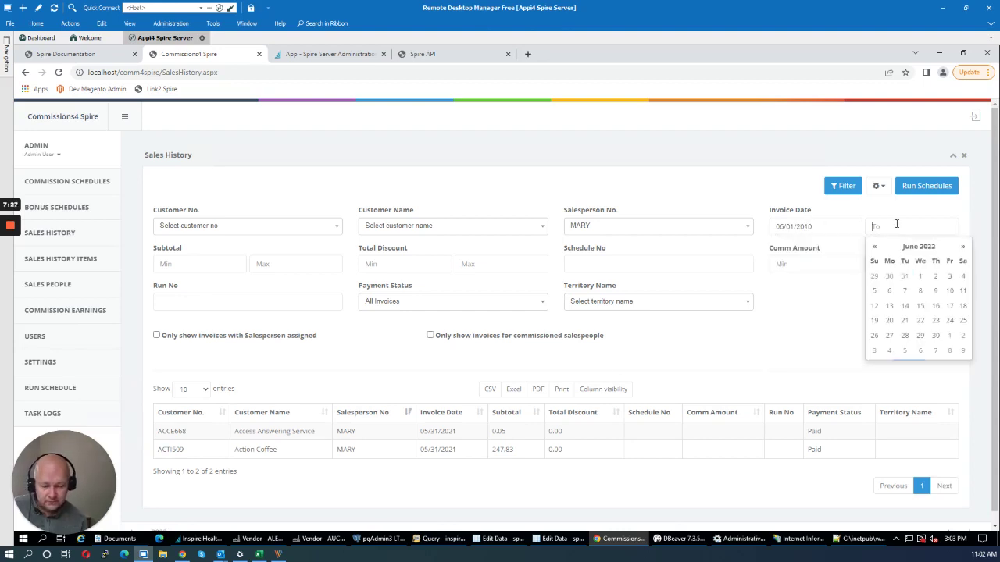
click(920, 275)
click(907, 351)
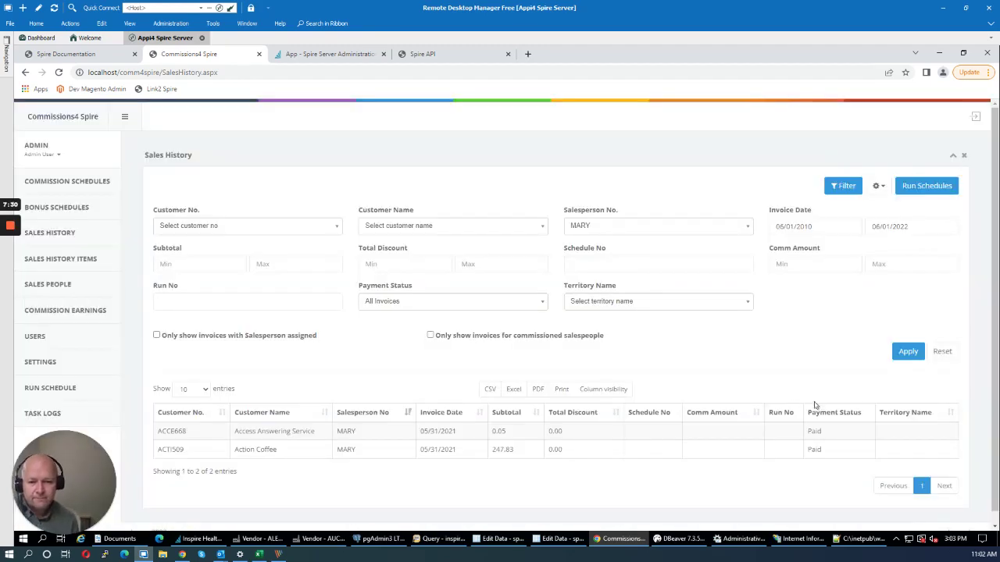
Run the commission schedules on the filtered sales history and dismiss the completion message.
click(922, 187)
click(507, 355)
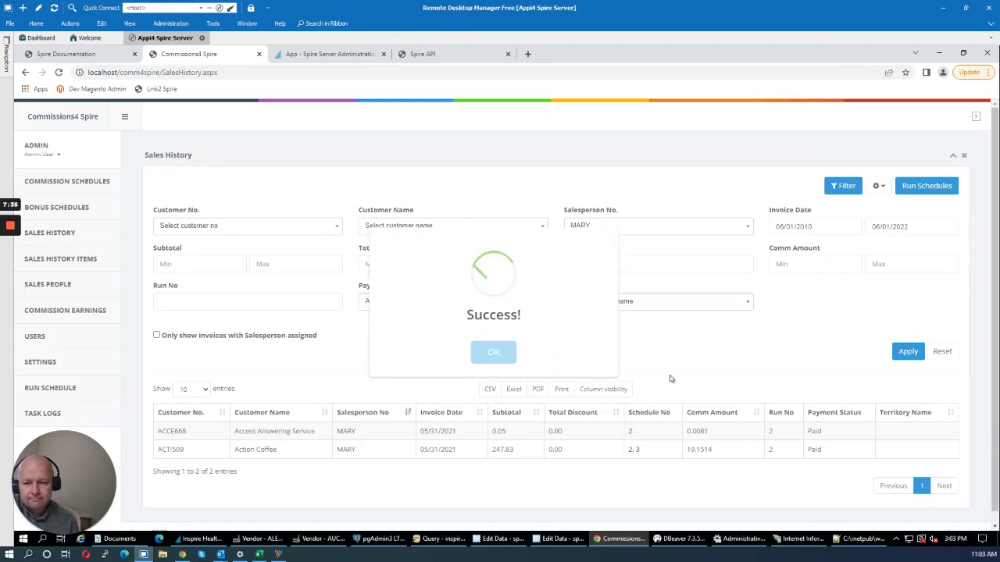
click(490, 352)
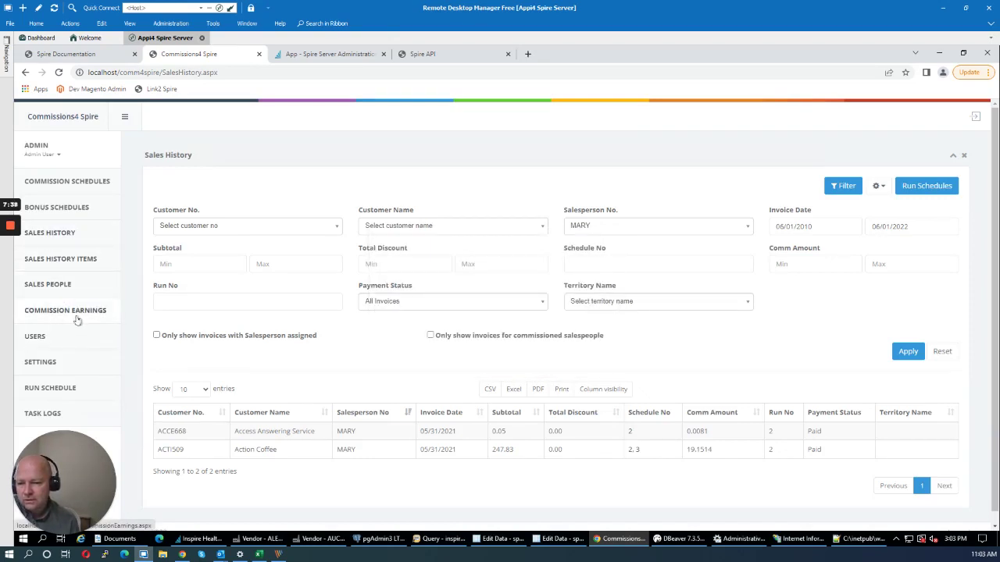
Review the salesperson's commission earnings in run 2, checking the item-level commission amounts of the first order in the list.
click(43, 312)
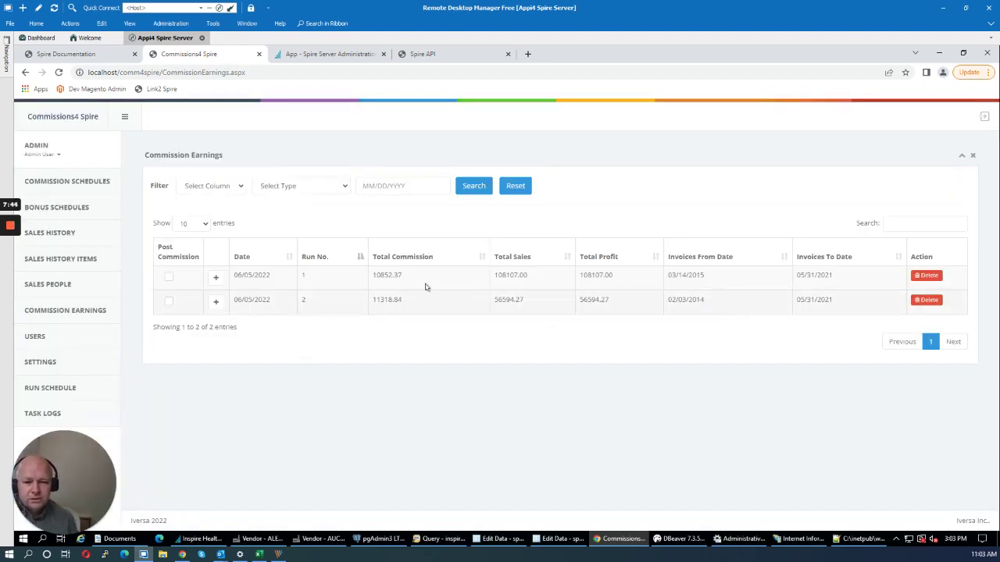
click(216, 303)
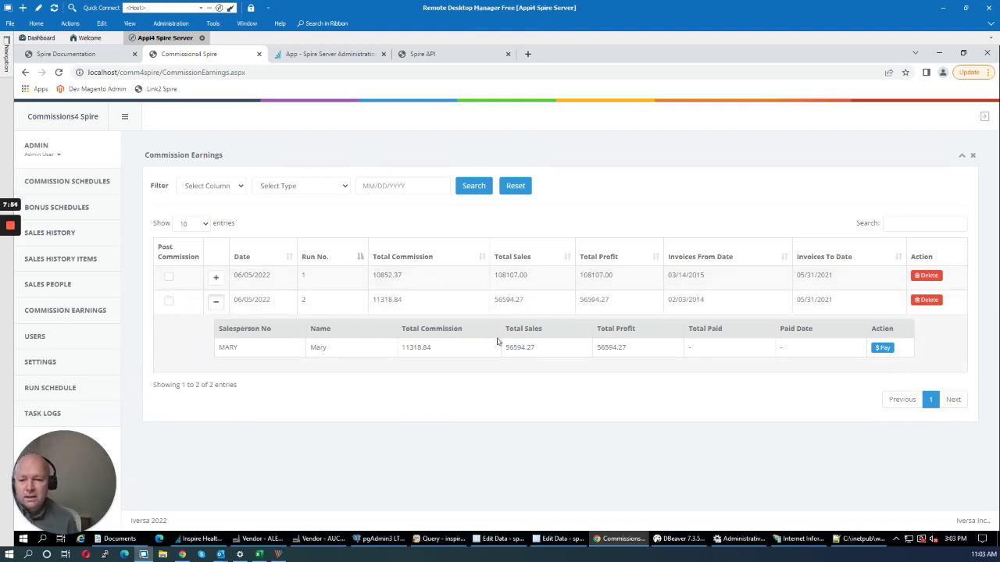
click(237, 350)
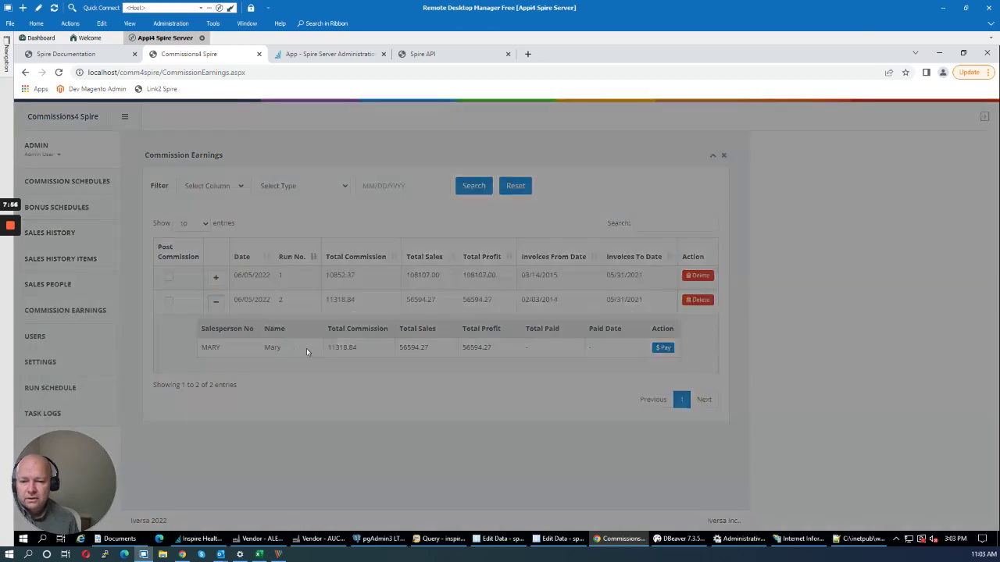
click(300, 266)
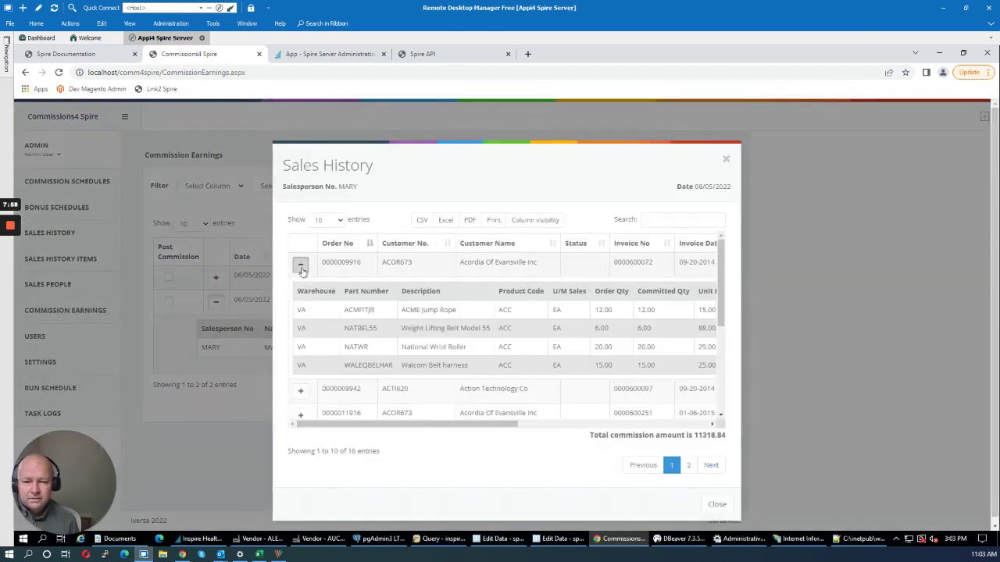
drag(459, 424, 703, 422)
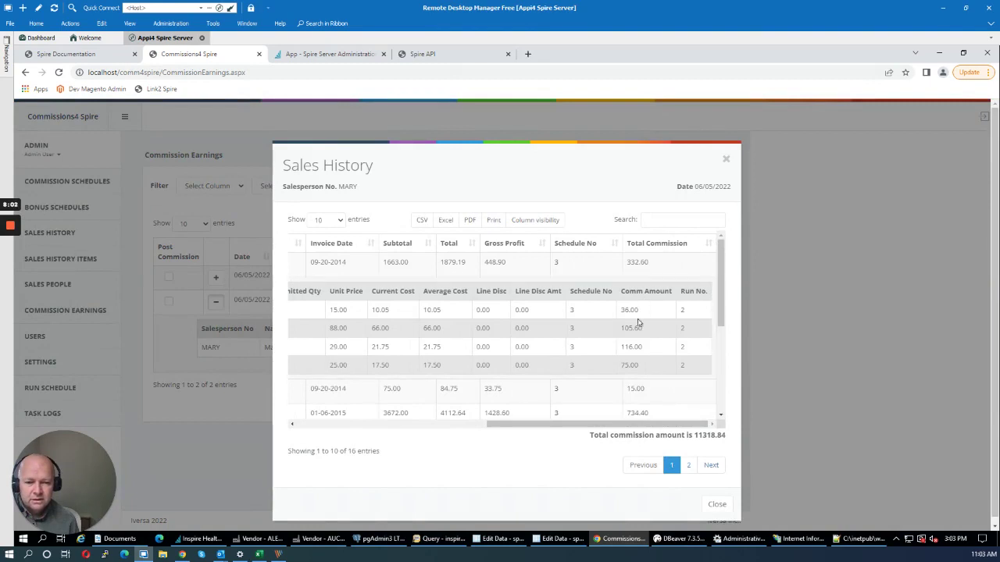
click(717, 504)
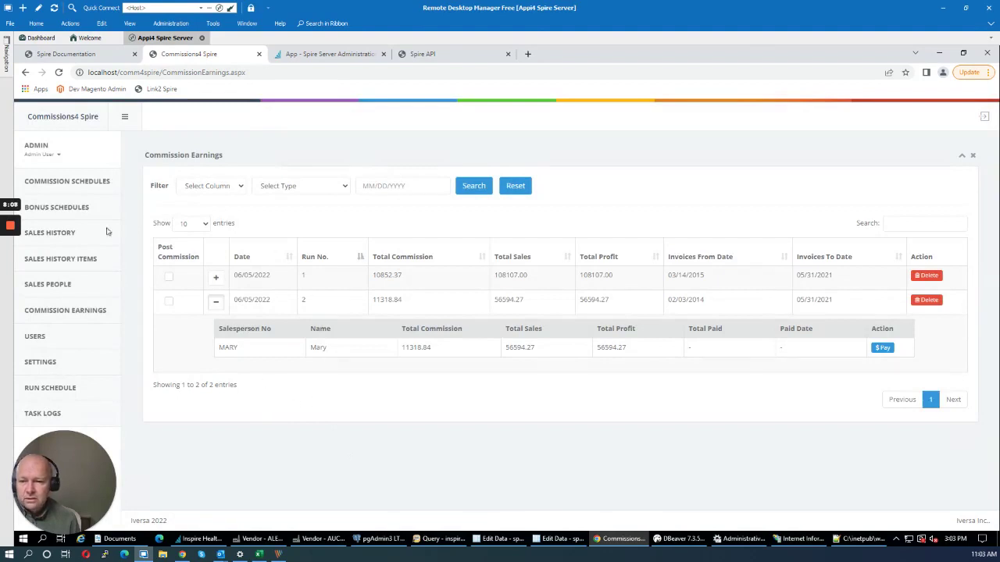
Open commission schedule 1 for editing and examine its warehouse, part number, salesperson and commission percent criteria.
click(61, 181)
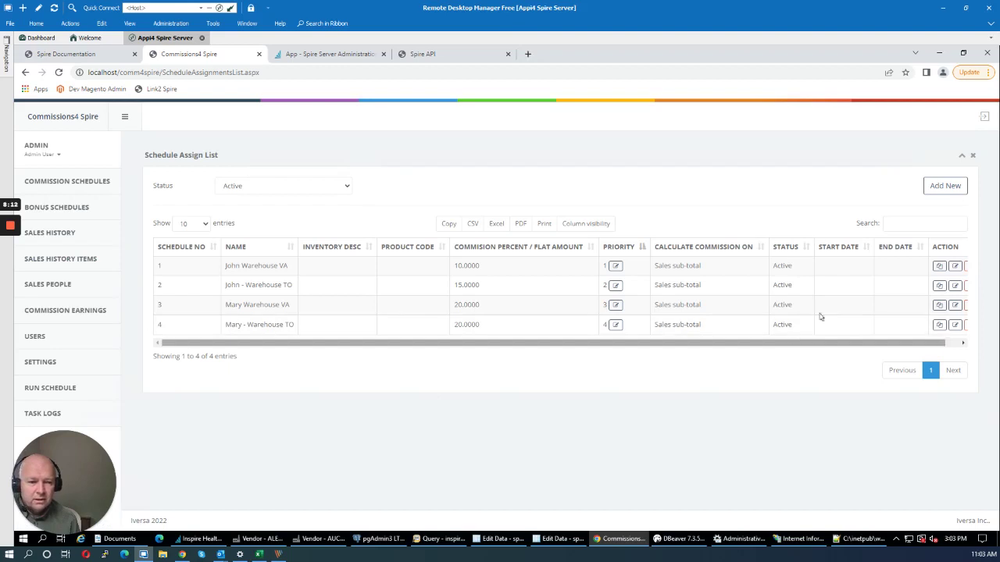
click(955, 266)
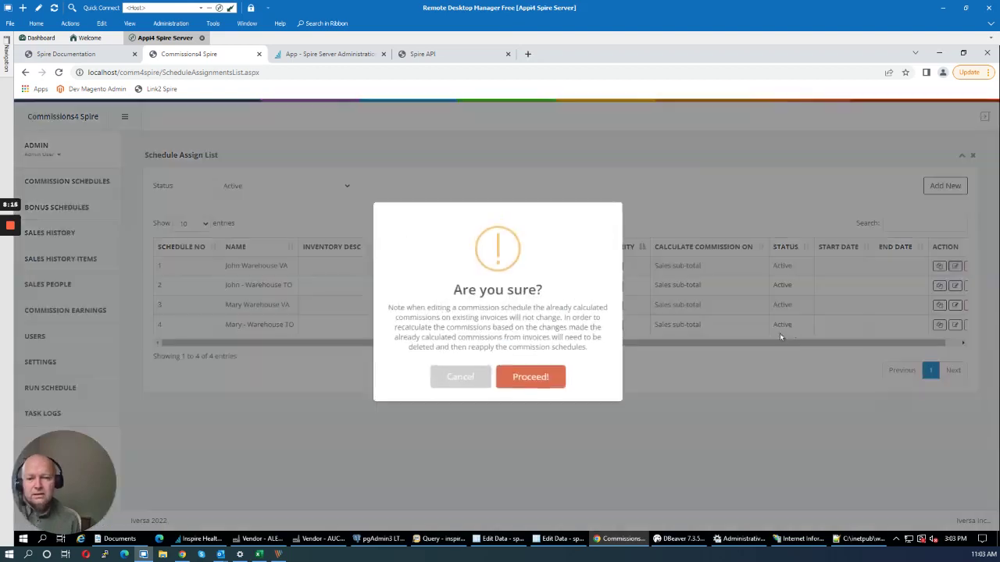
click(530, 378)
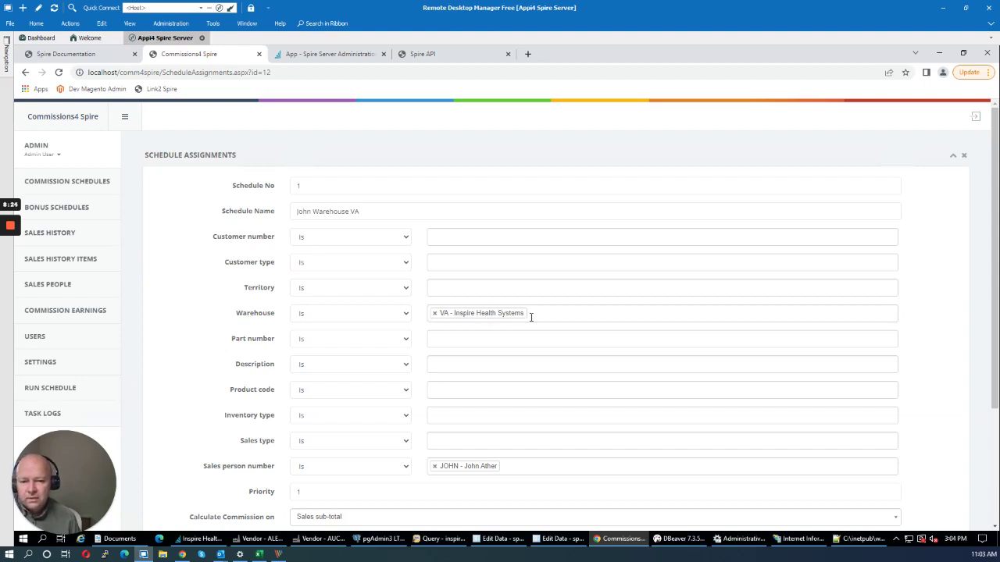
click(439, 341)
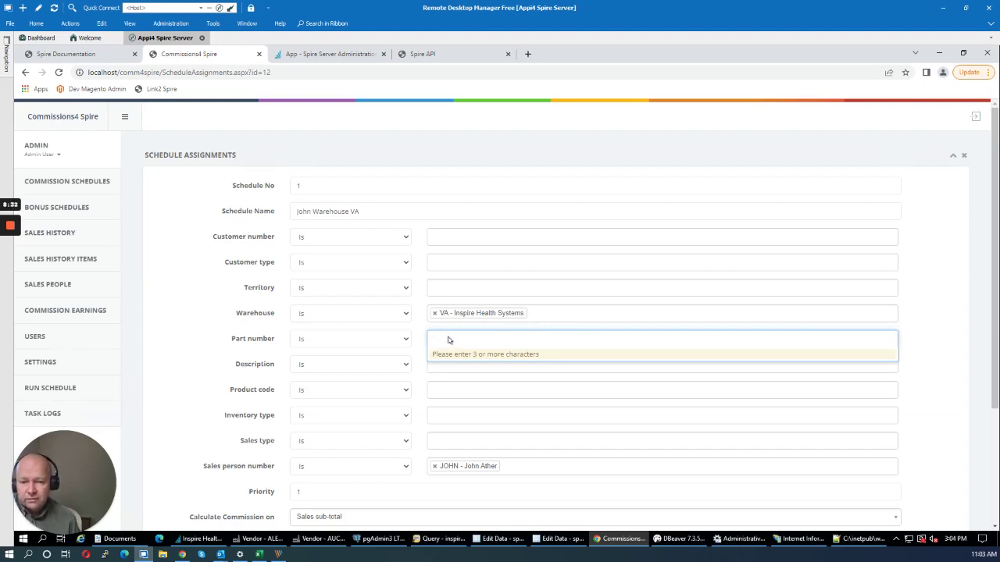
scroll(488, 399, down, 1)
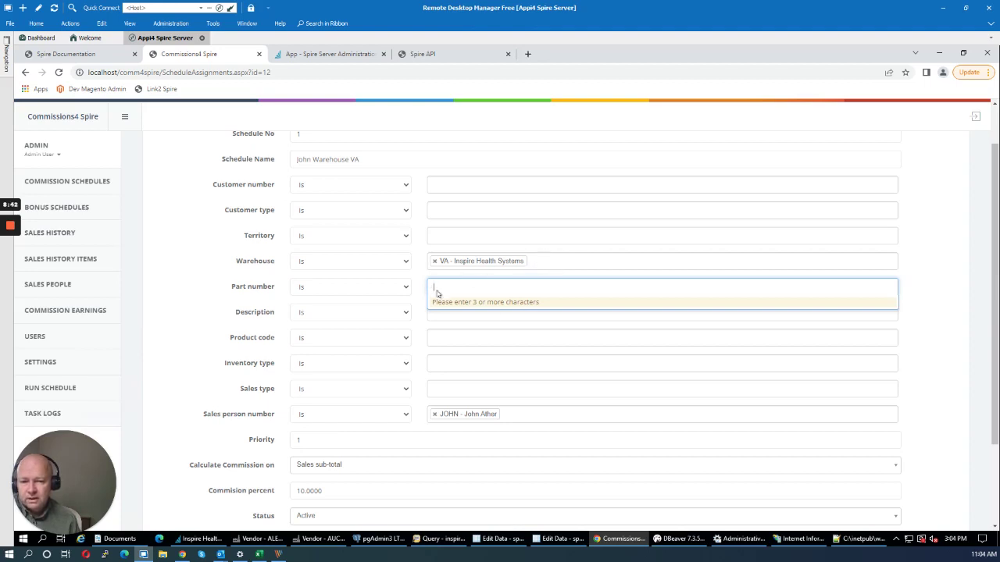
click(180, 342)
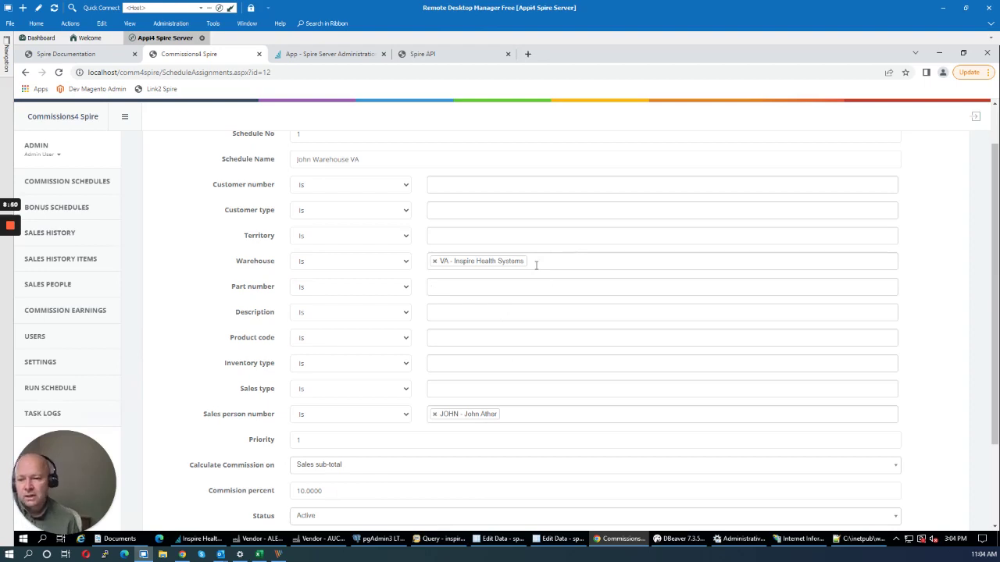
Check the vendor number and commission expense account of both vendor-type salespeople, leaving each record without saving.
click(43, 312)
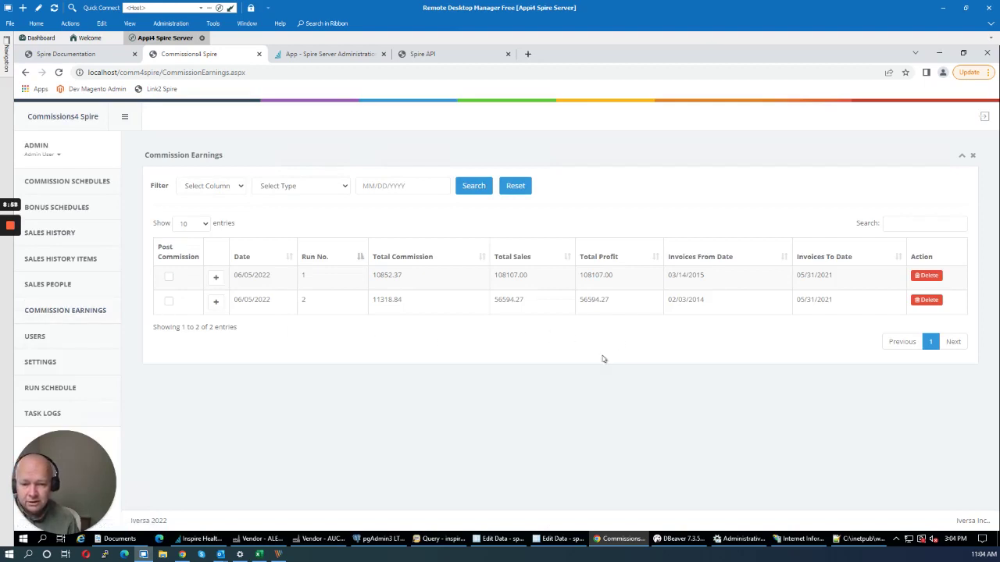
click(50, 286)
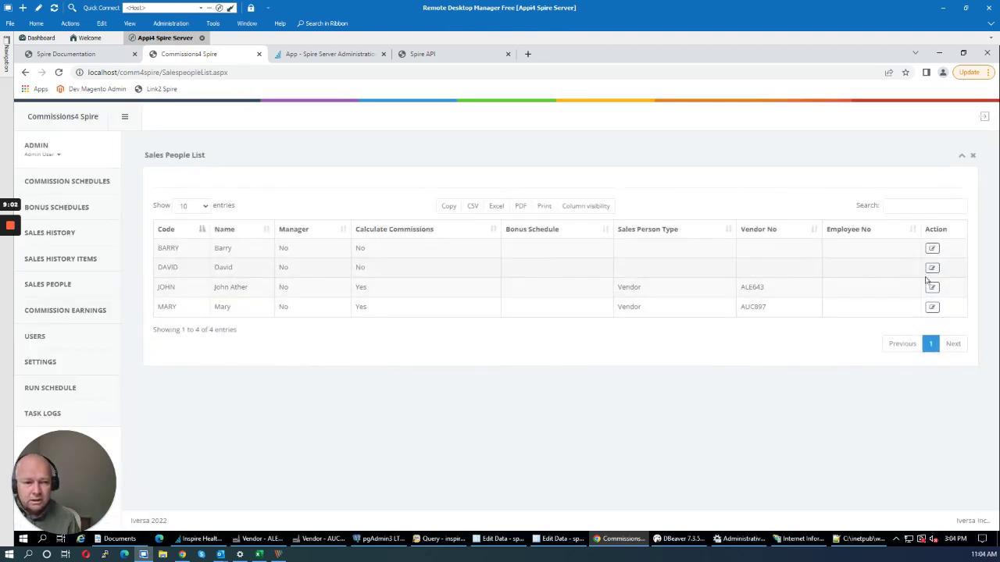
click(931, 288)
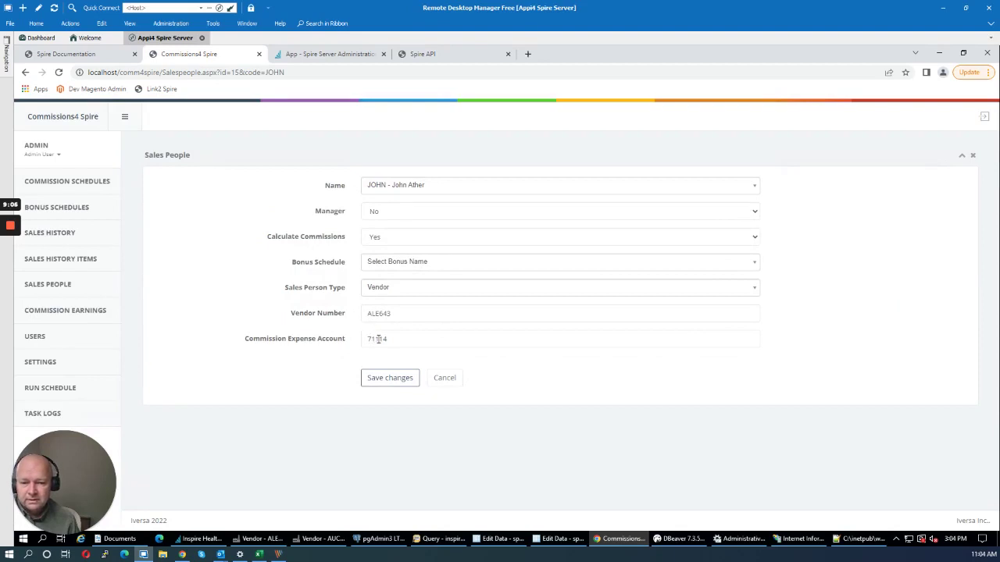
click(445, 377)
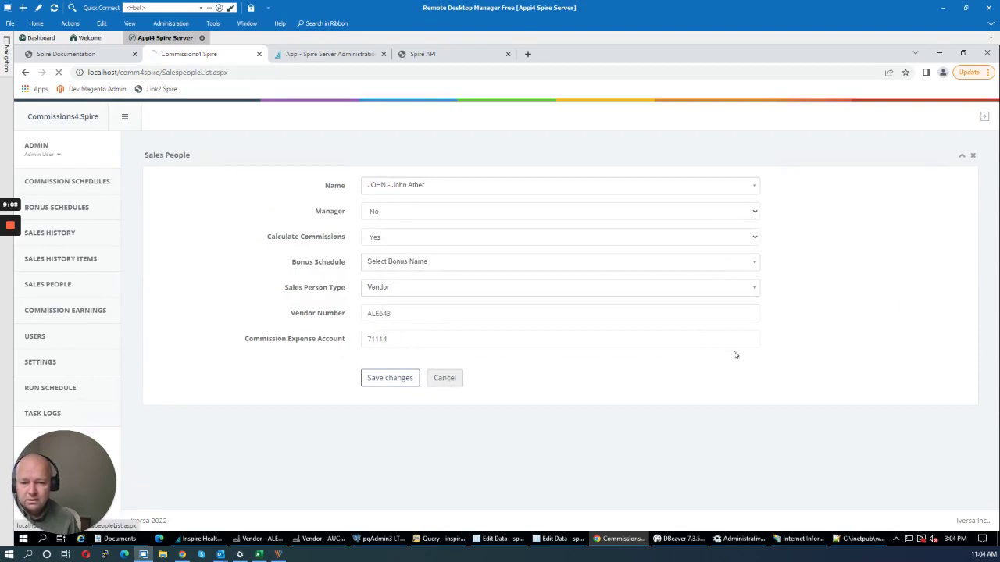
click(932, 307)
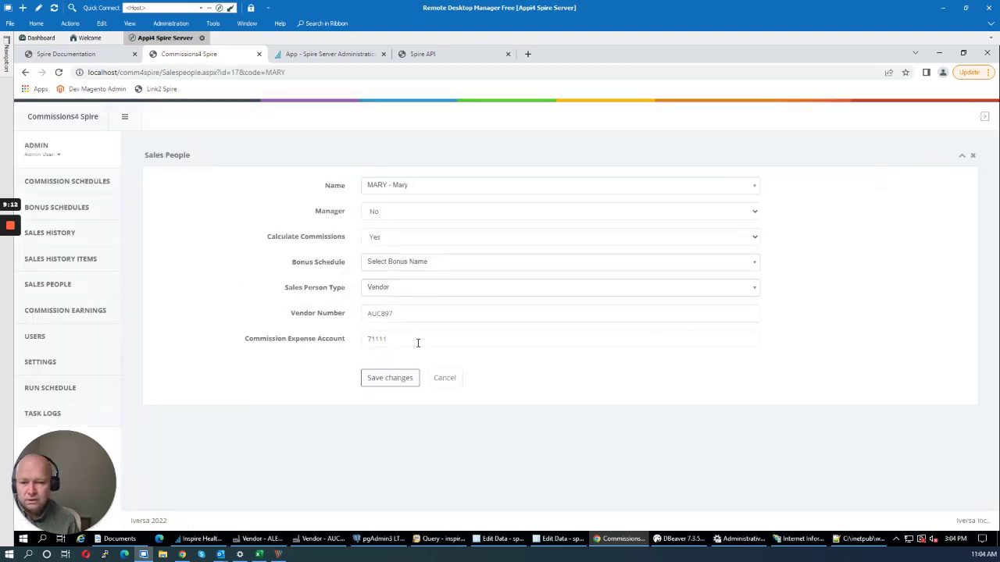
click(452, 380)
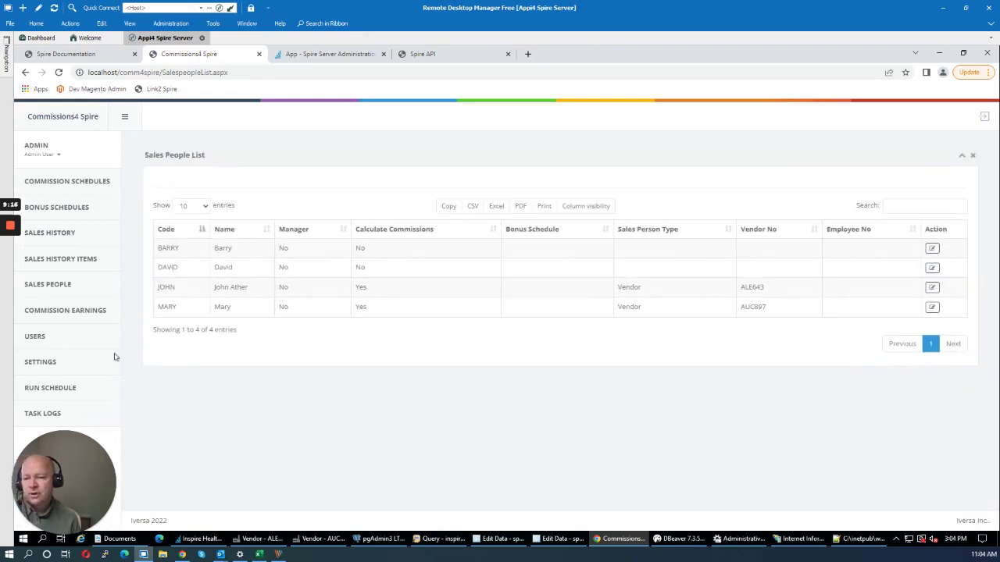
Start the commission payment for the salesperson in earnings run 1 and set the payment date to 06/05/2020.
click(49, 312)
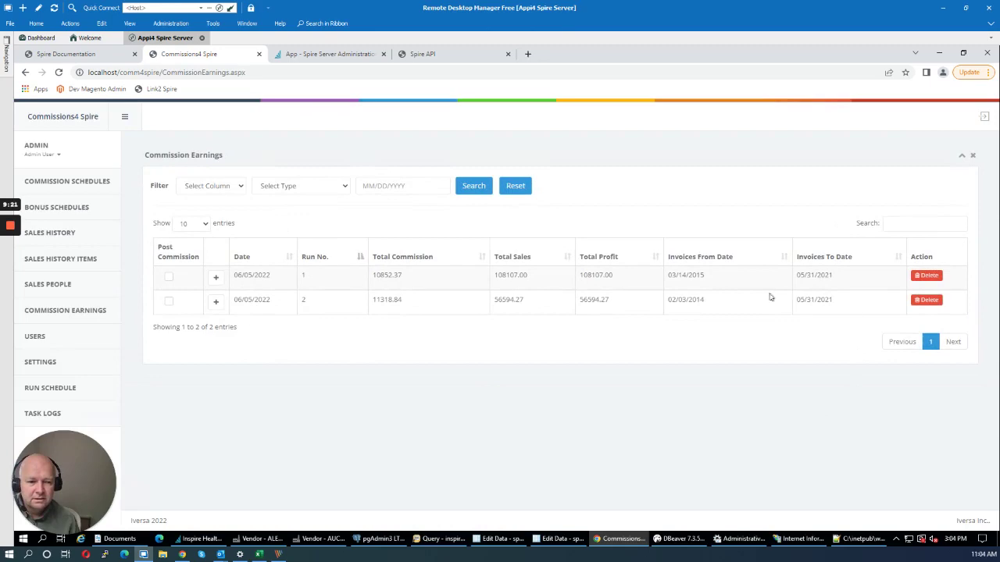
click(215, 277)
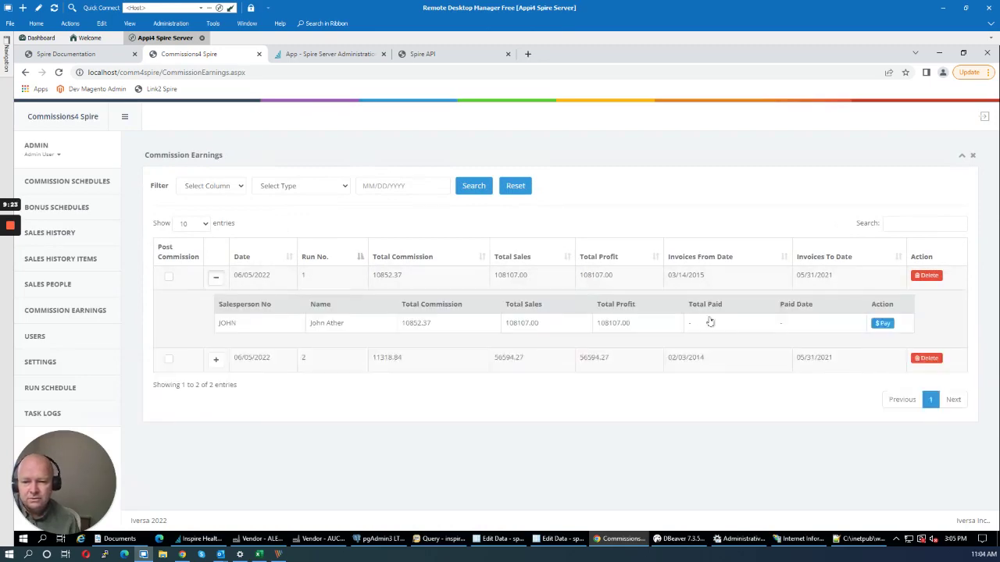
click(882, 323)
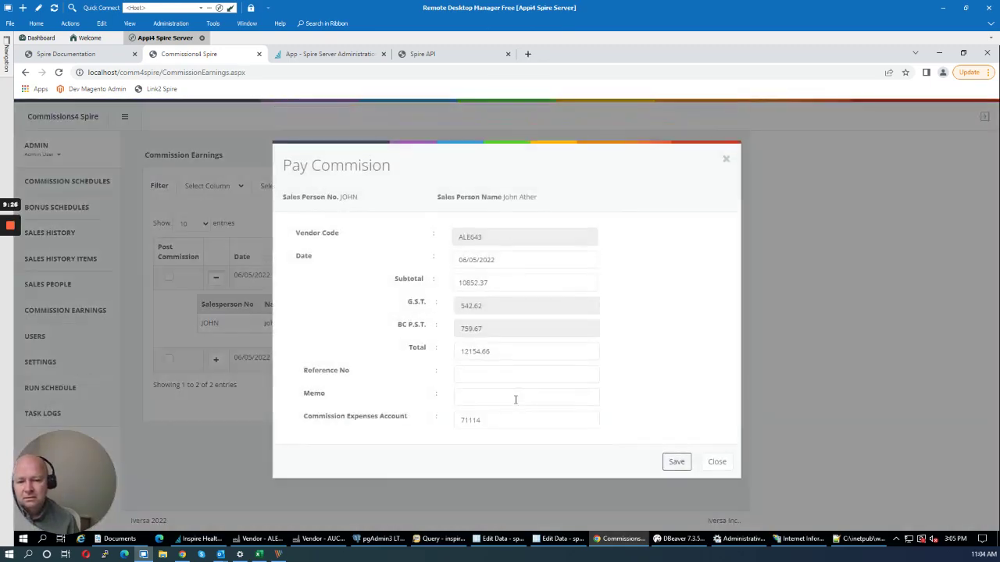
click(505, 260)
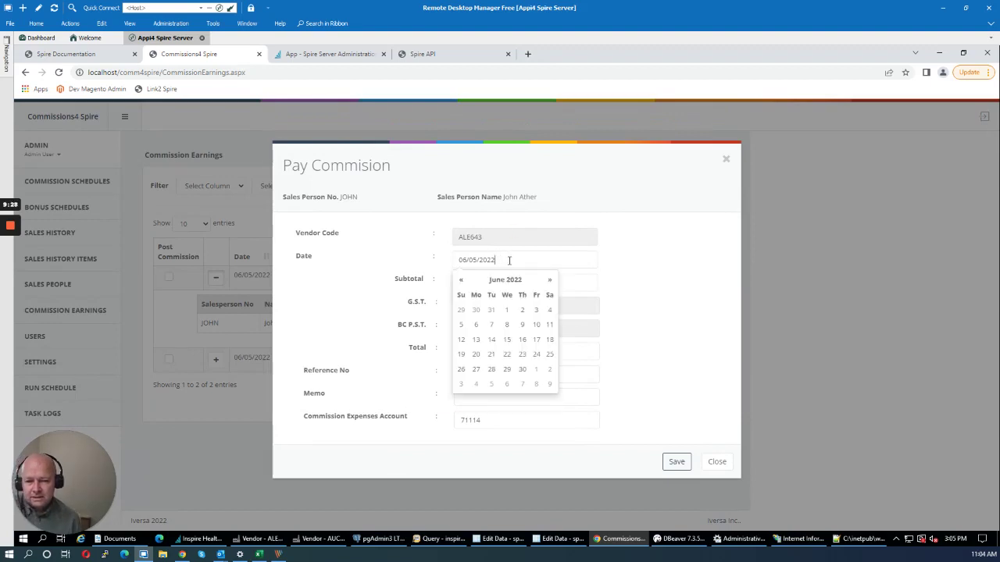
key(BackSpace)
key(BackSpace)
text(00)
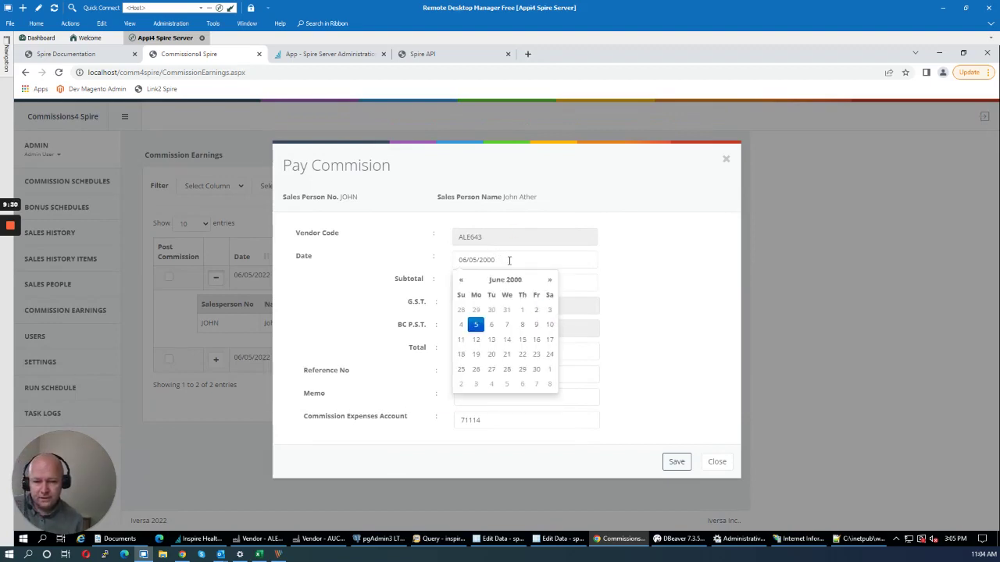
key(BackSpace)
key(BackSpace)
text(20)
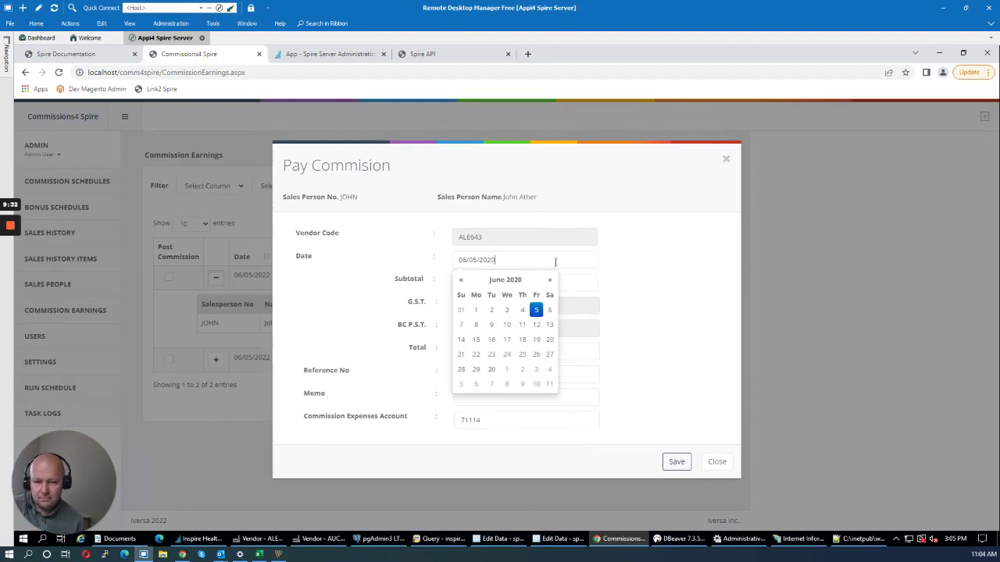
click(656, 266)
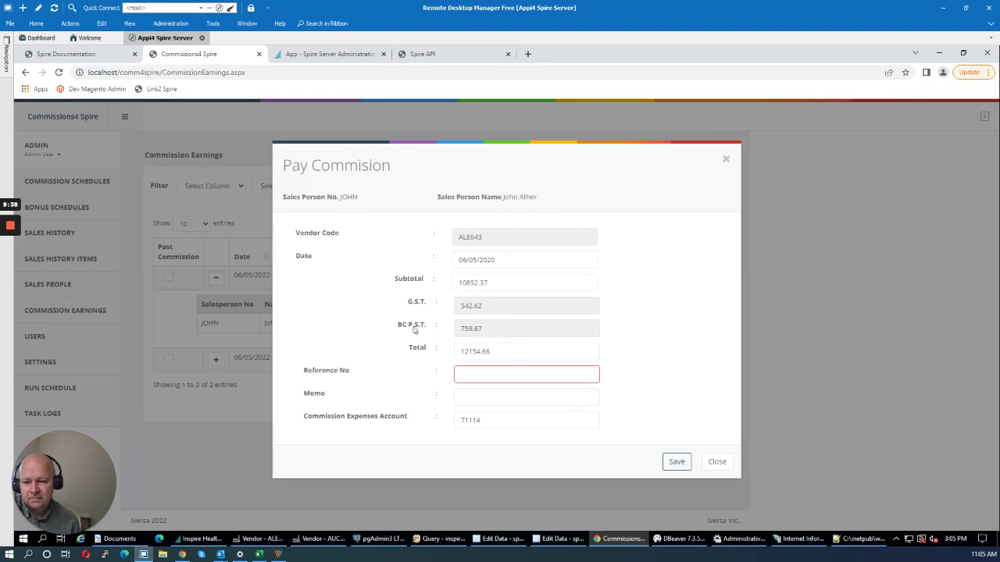
Enter "Commissions for" plus the salesperson's first name as the payment's reference number.
click(496, 373)
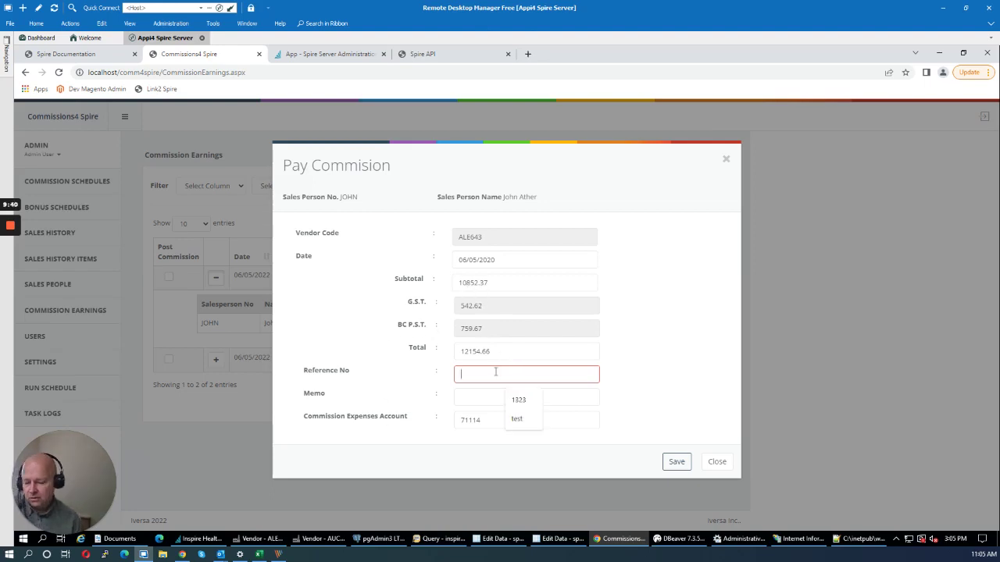
text(Co)
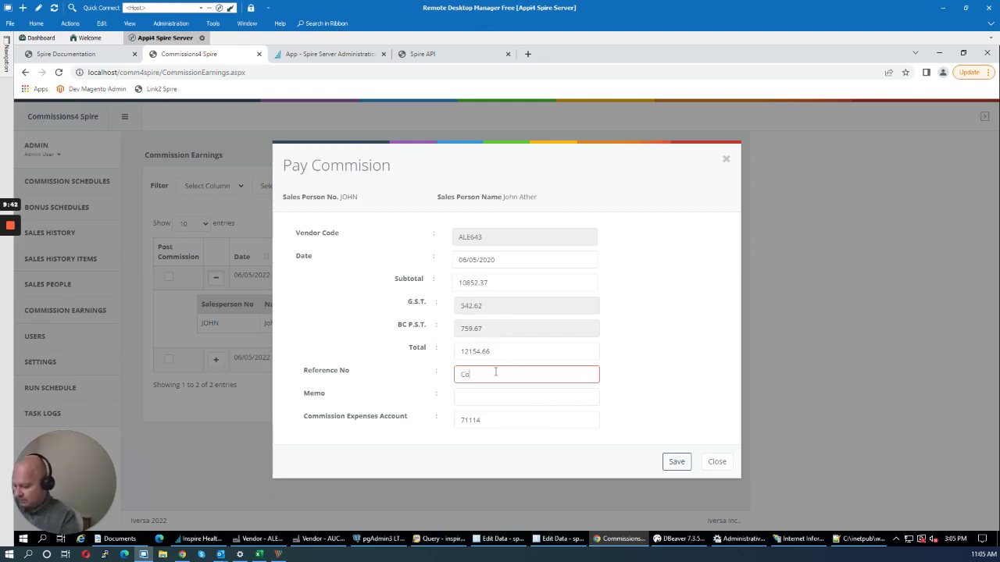
text(mmissions for John)
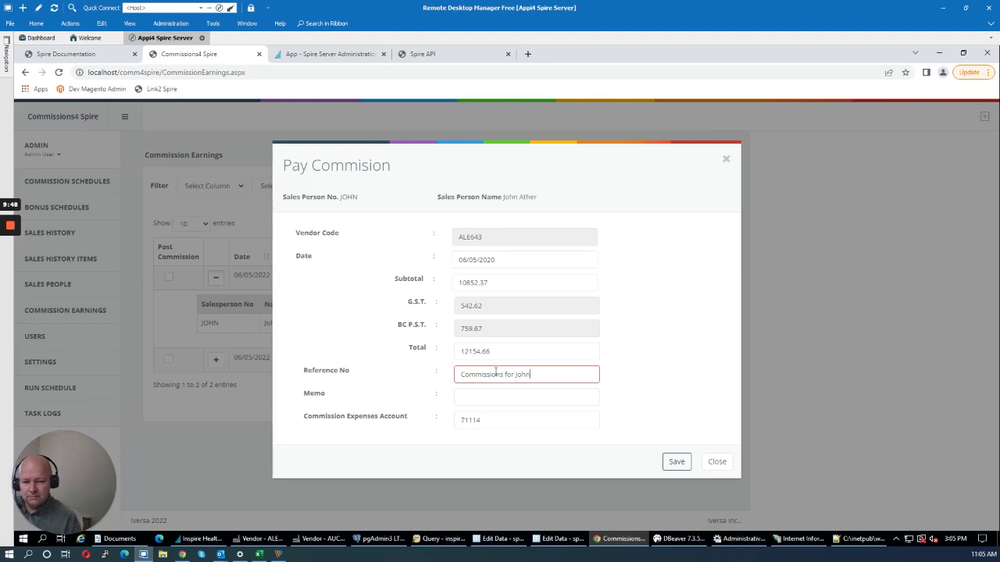
Copy the reference number text into the memo of the run 1 commission payment and save the payment.
drag(543, 386, 442, 390)
key(ctrl+c)
click(476, 398)
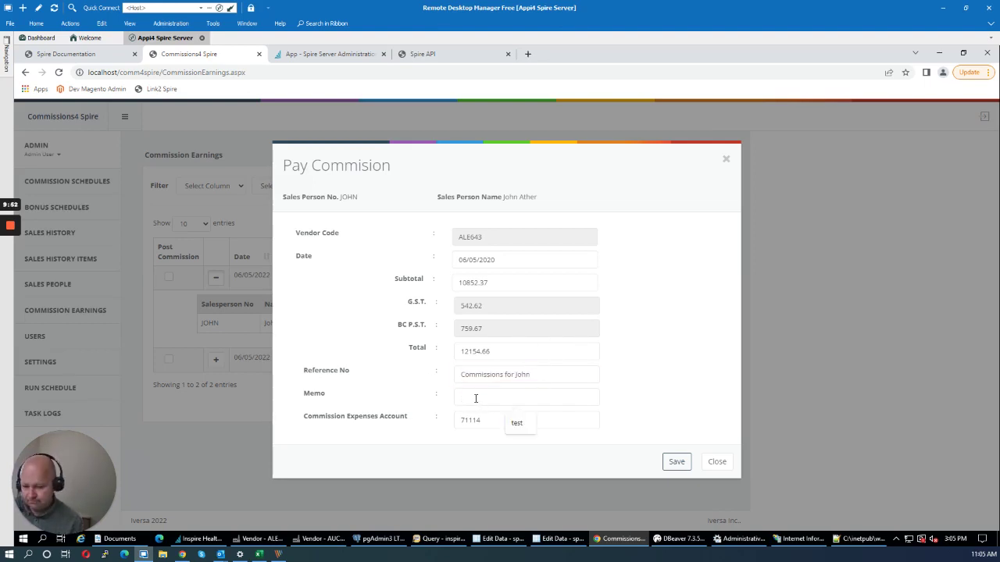
key(ctrl+v)
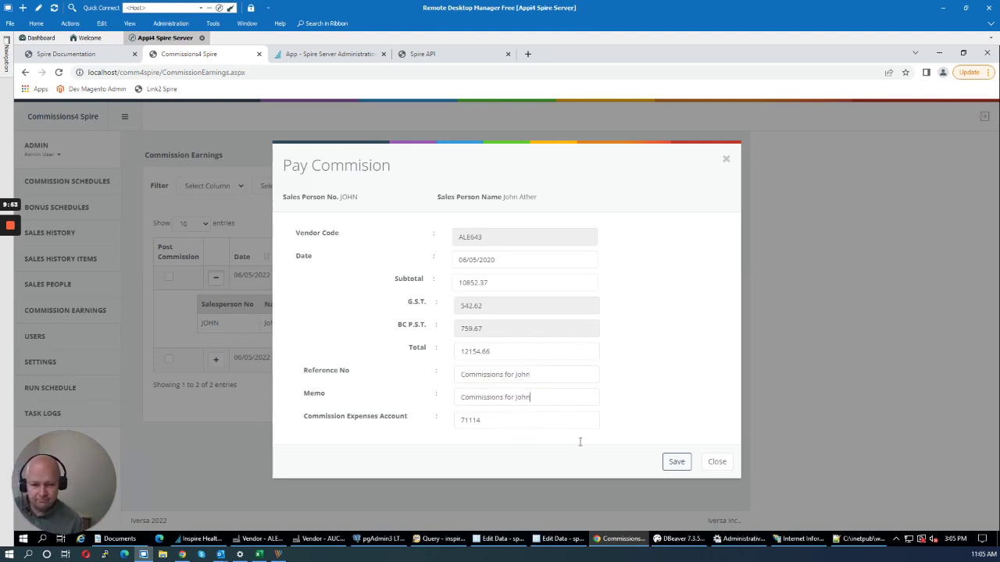
click(674, 463)
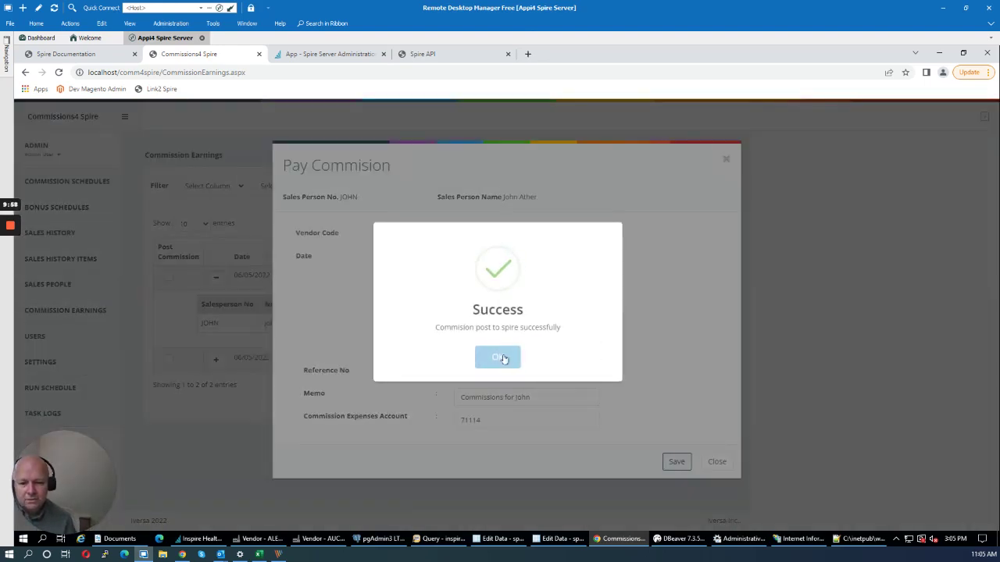
click(504, 358)
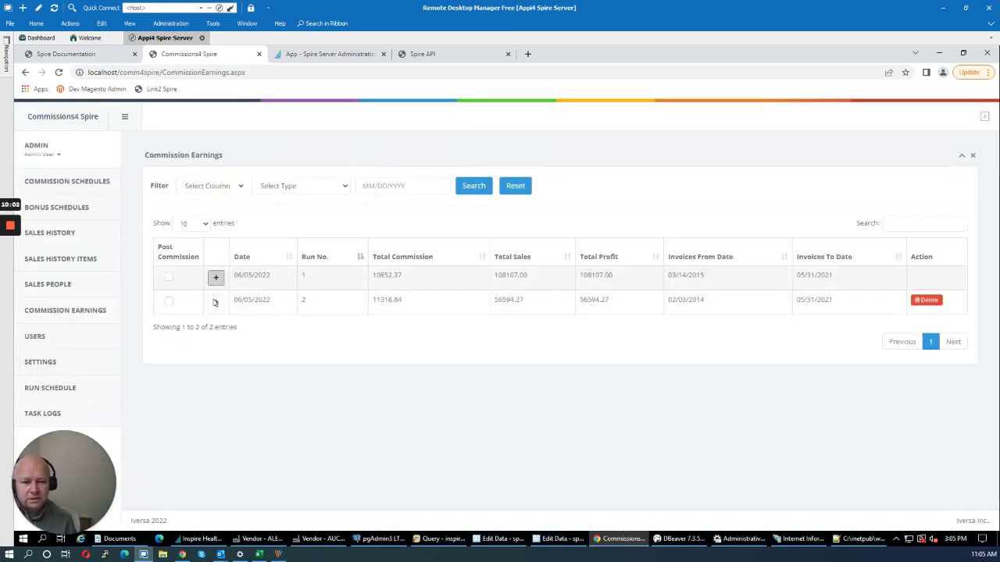
Expand earnings runs 1 and 2 to check the payment details of their salespeople.
click(216, 277)
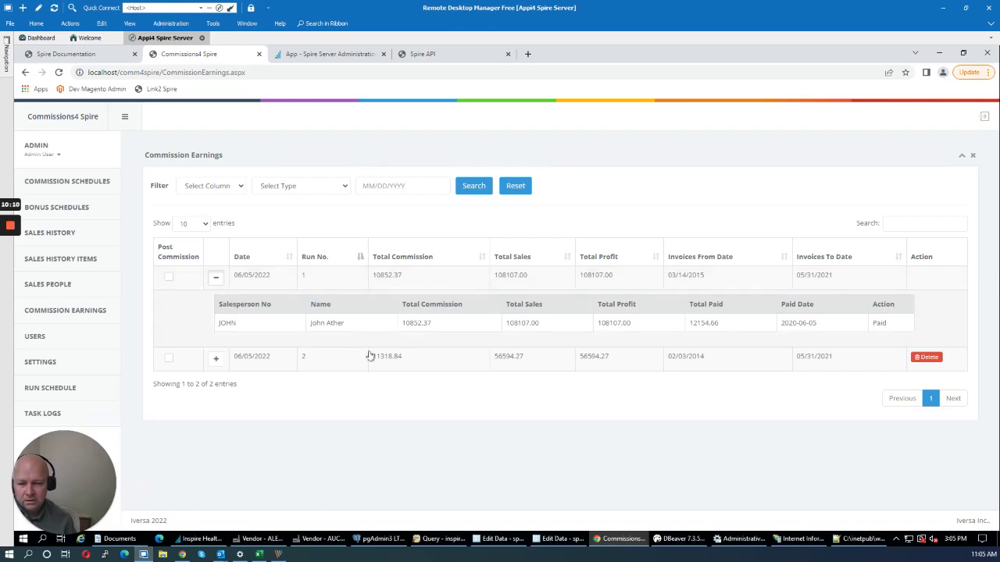
click(218, 360)
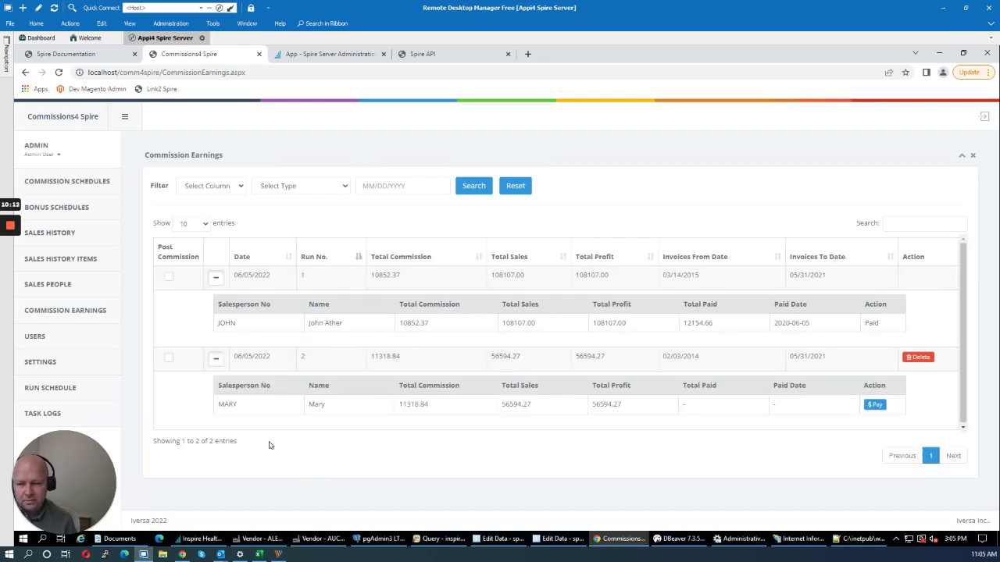
Try to pay the run 2 salesperson dated 06/05/2022, with "Commissions for" plus the salesperson's first name as reference and memo.
click(873, 407)
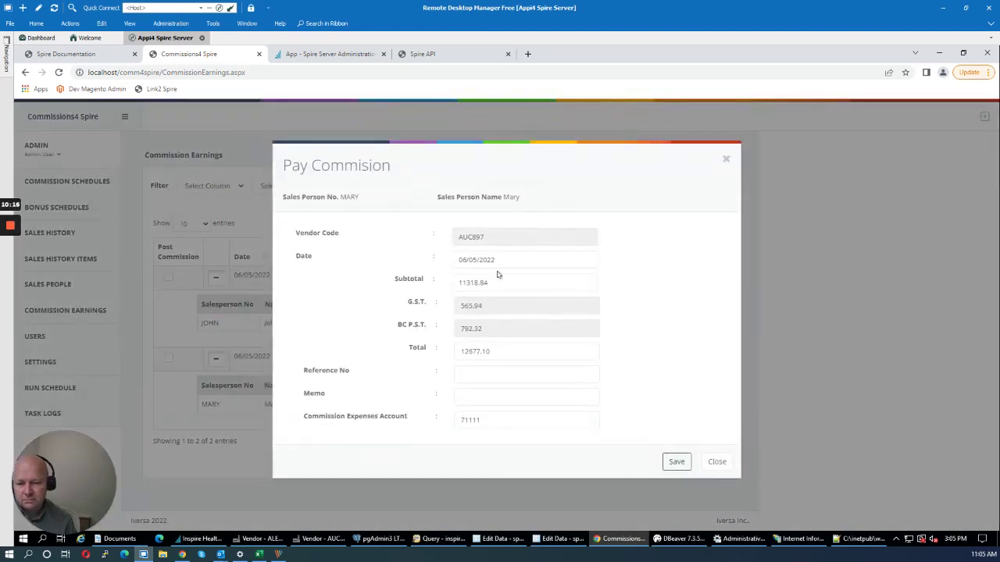
click(474, 376)
key(ctrl+v)
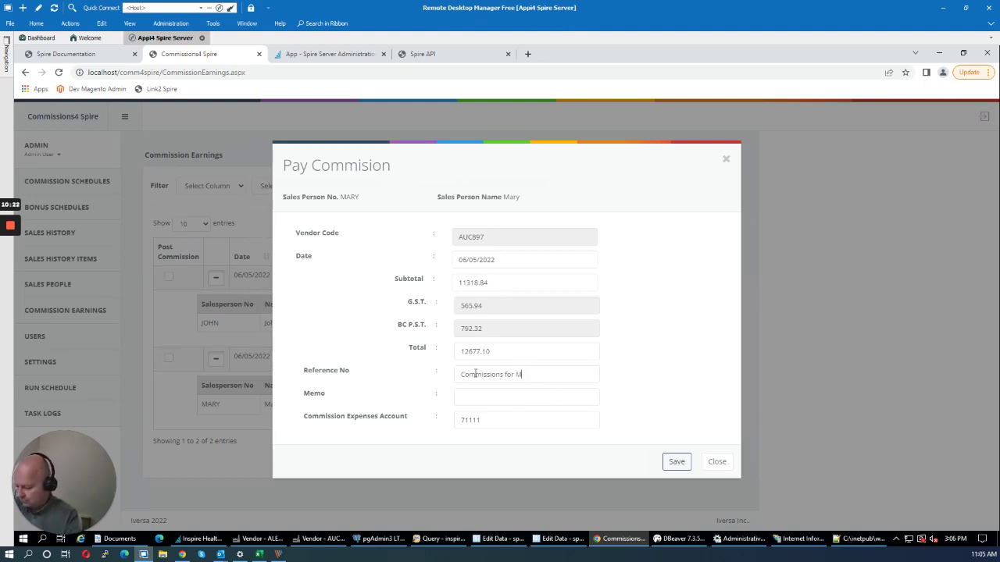
click(495, 401)
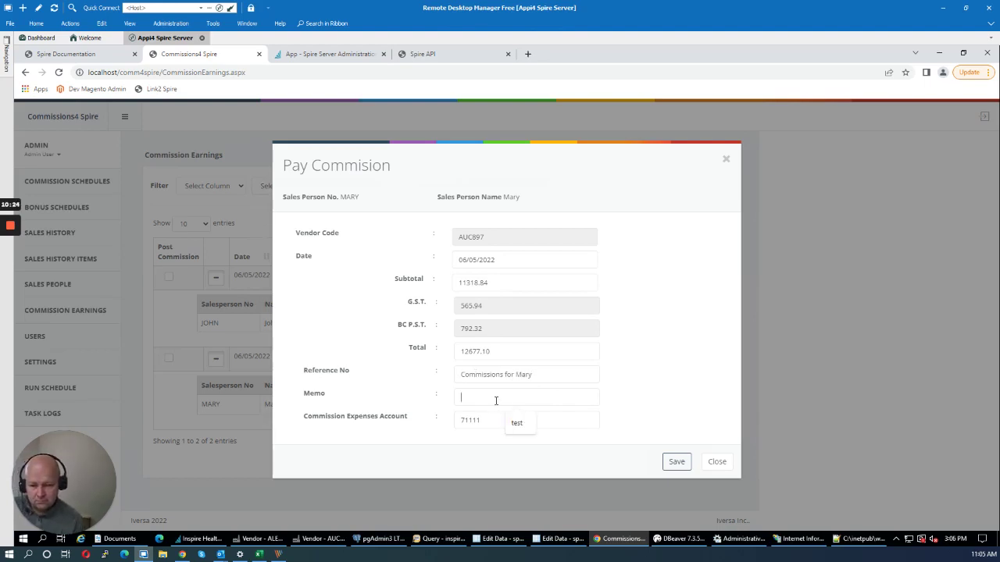
text(Ma)
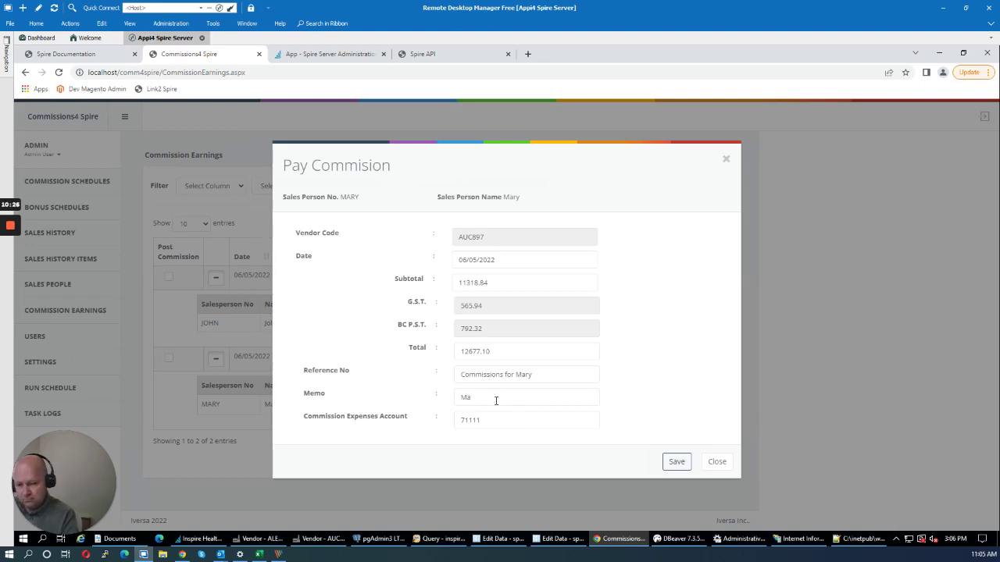
key(BackSpace)
key(BackSpace)
key(ctrl+v)
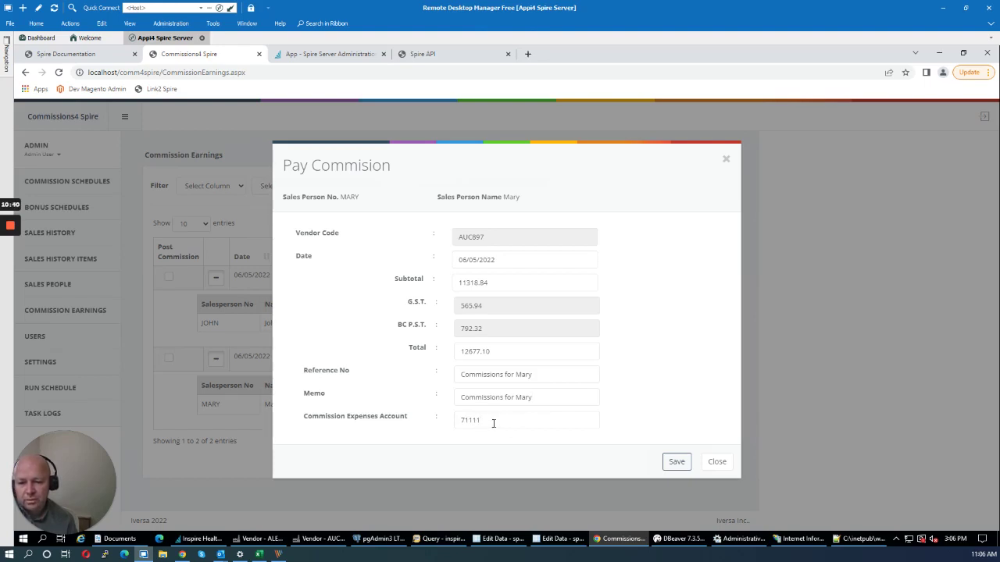
click(675, 462)
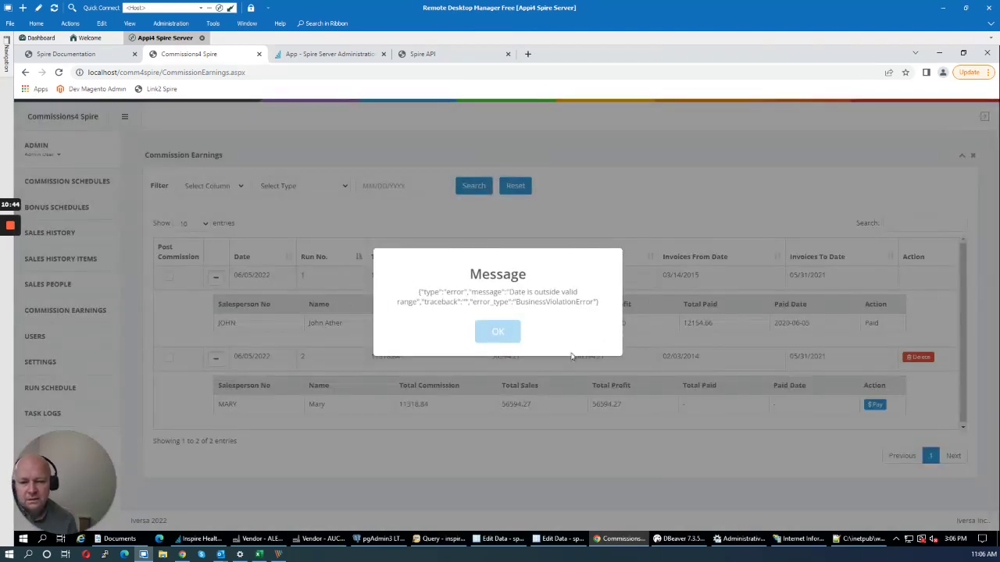
click(498, 333)
Start the commission payment for the salesperson in earnings run 2 again and set the payment date to 06/05/2020.
click(874, 405)
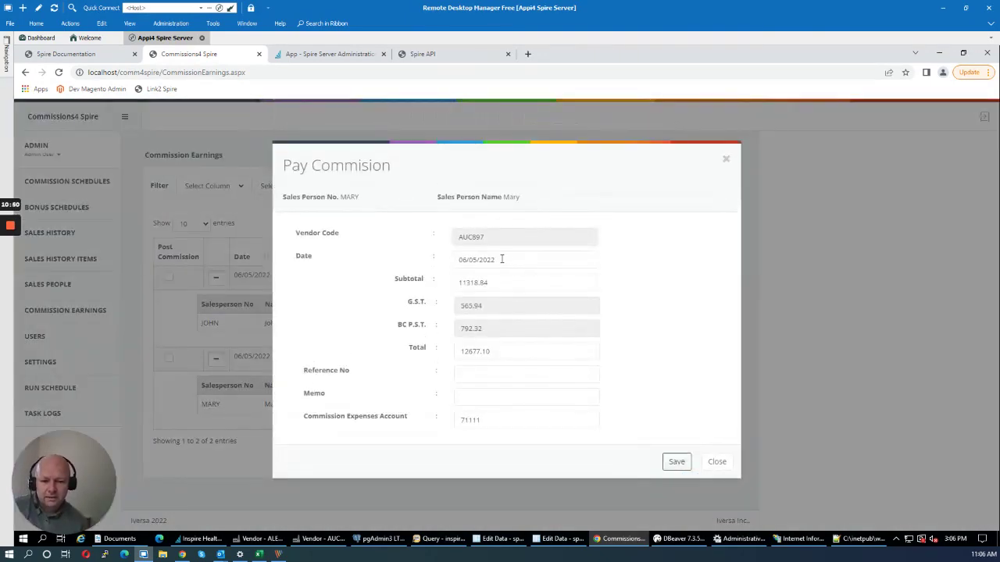
click(501, 260)
key(BackSpace)
text(0)
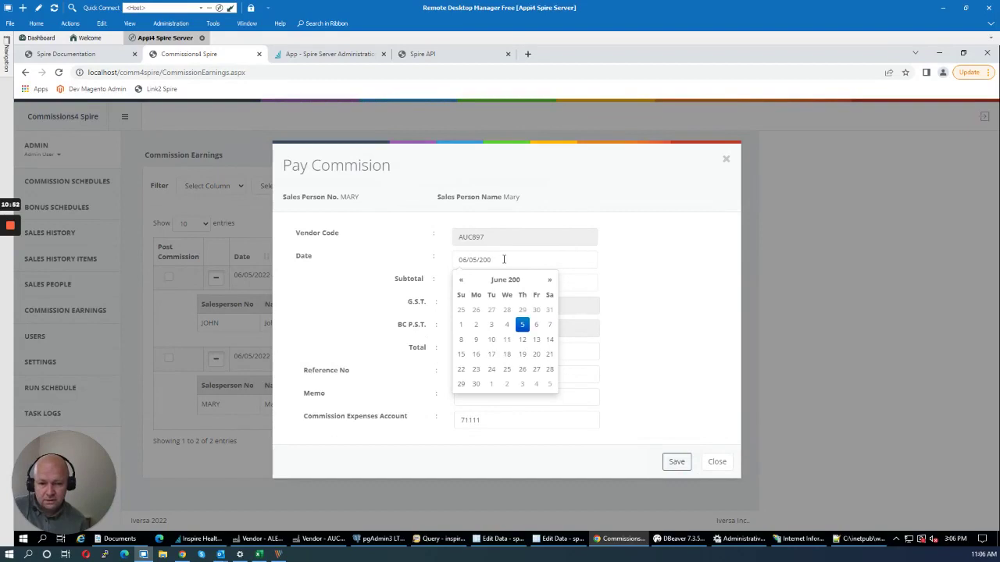
key(BackSpace)
text(20)
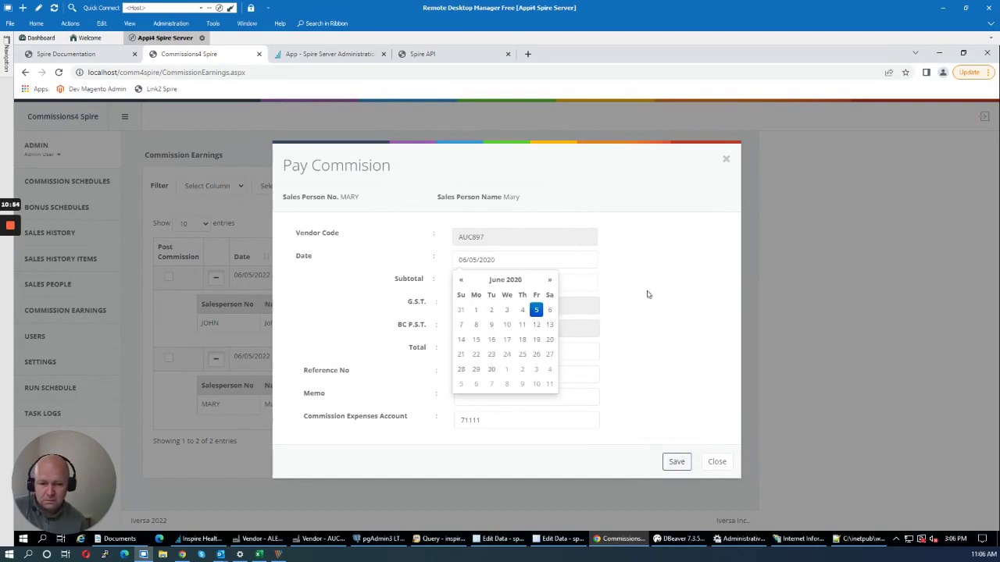
click(649, 293)
Enter "Commissions for" plus the salesperson's first name as the run 2 payment's reference number and memo, and save the payment.
click(480, 374)
key(Down)
key(Return)
key(BackSpace)
key(BackSpace)
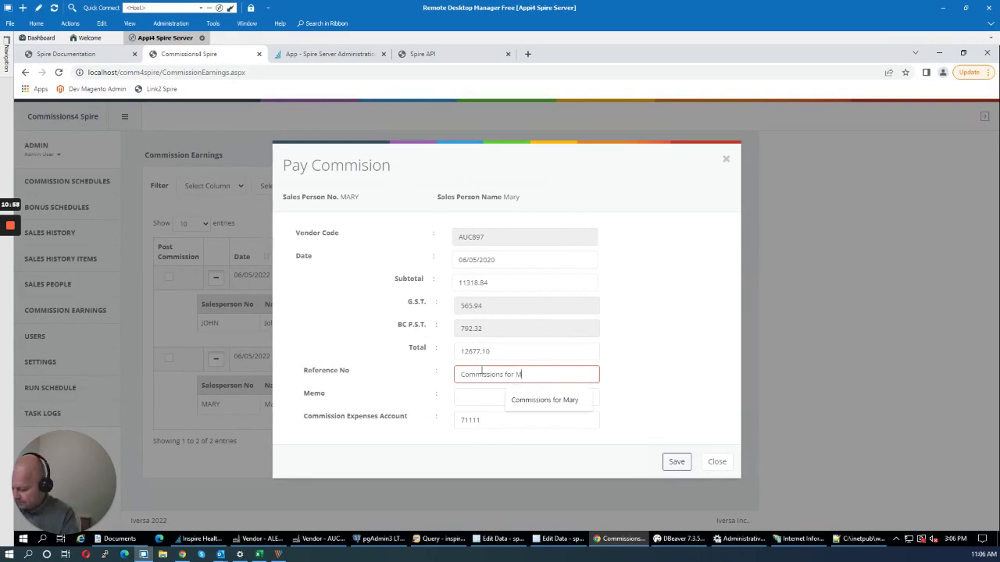
text(Mary)
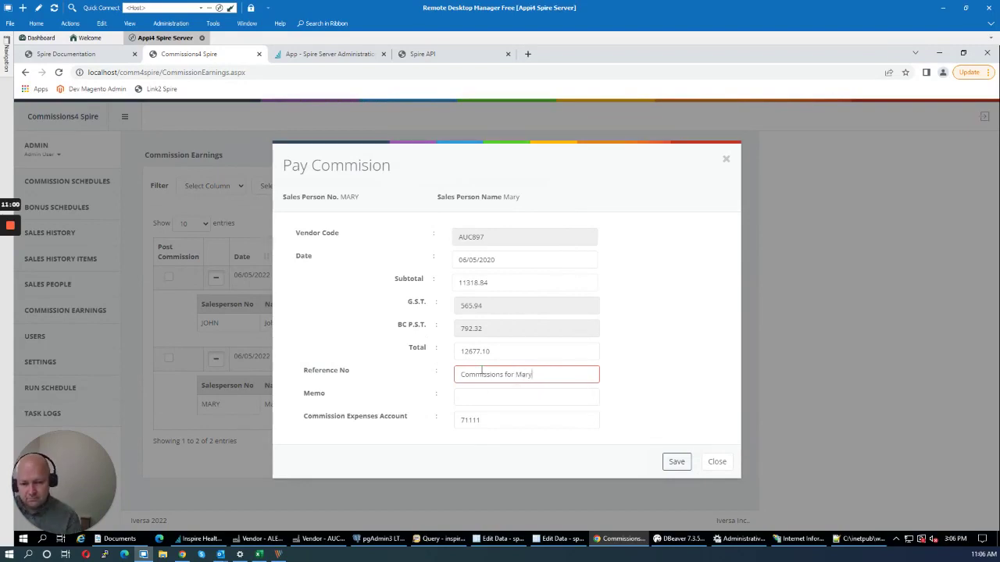
drag(530, 382, 414, 375)
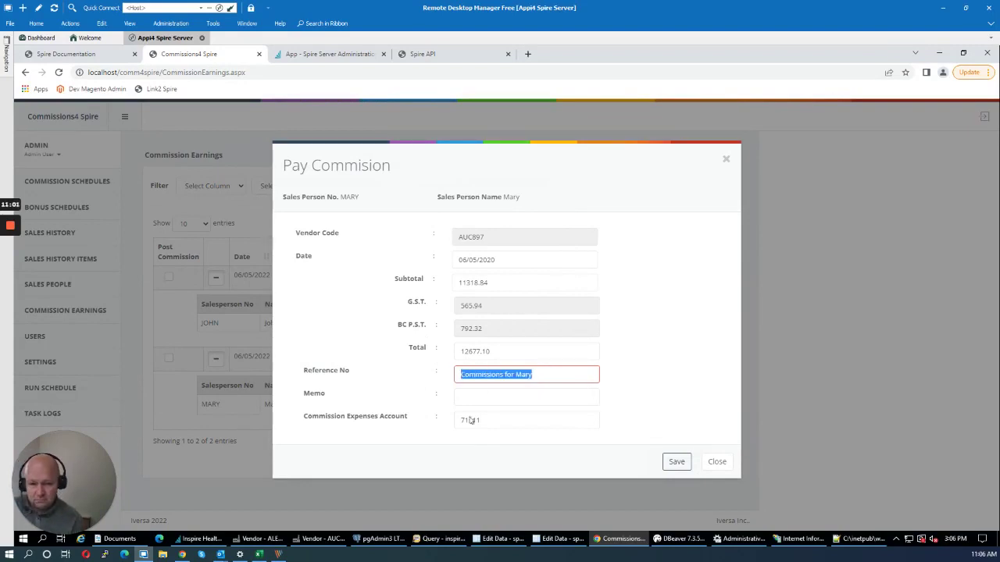
click(545, 441)
click(677, 461)
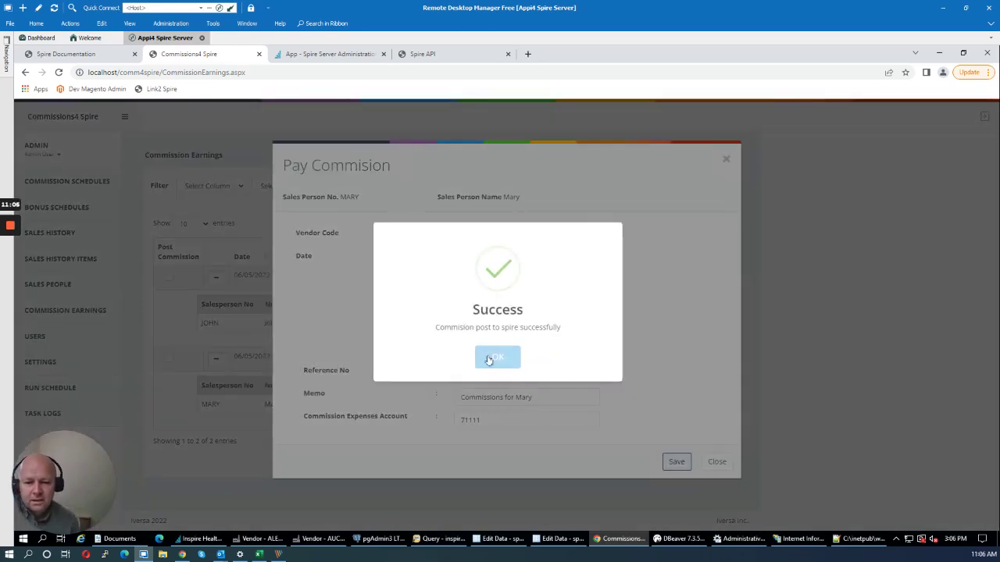
click(490, 356)
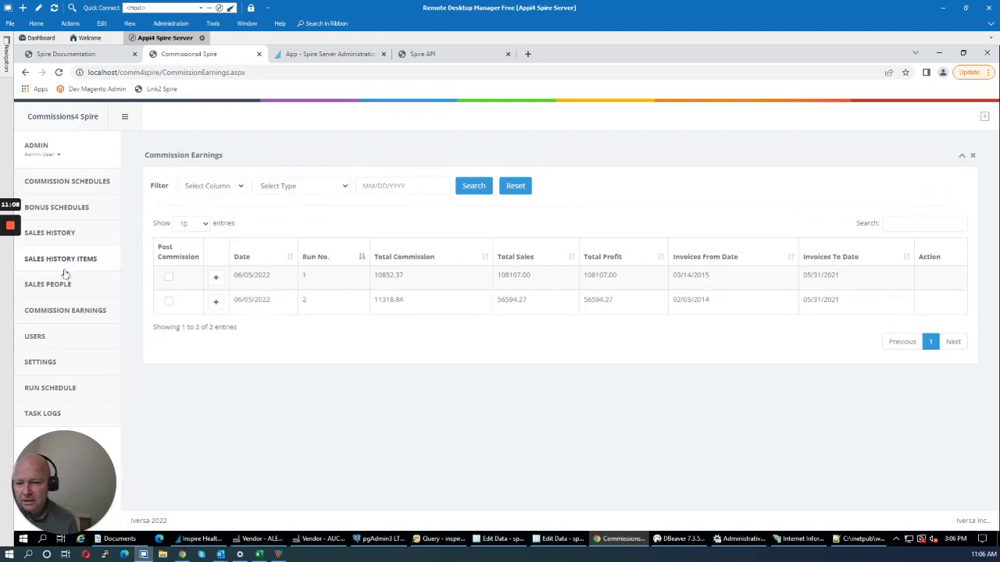
Look up the vendor numbers of both vendor-type salespeople in the sales people list.
click(52, 284)
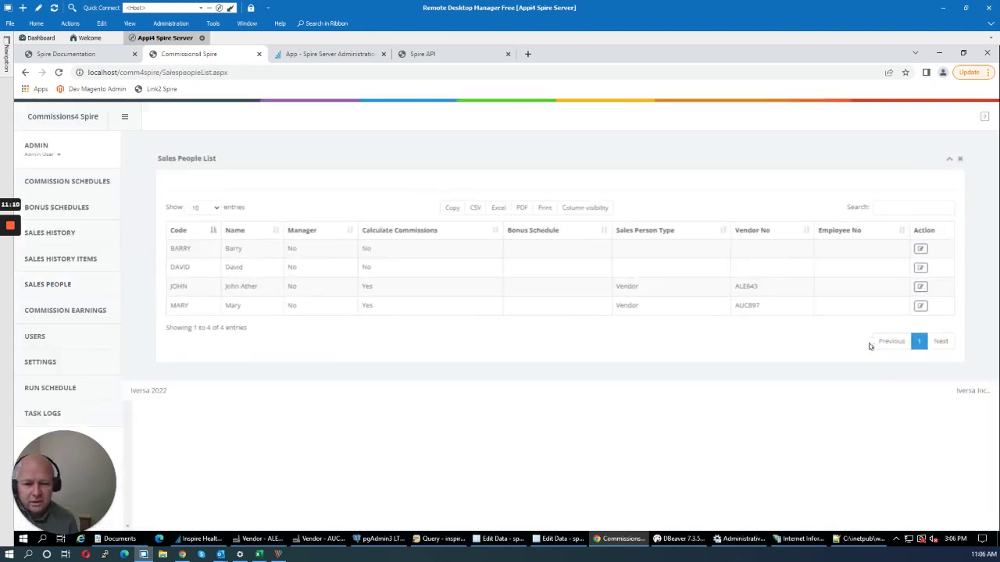
drag(769, 288, 742, 294)
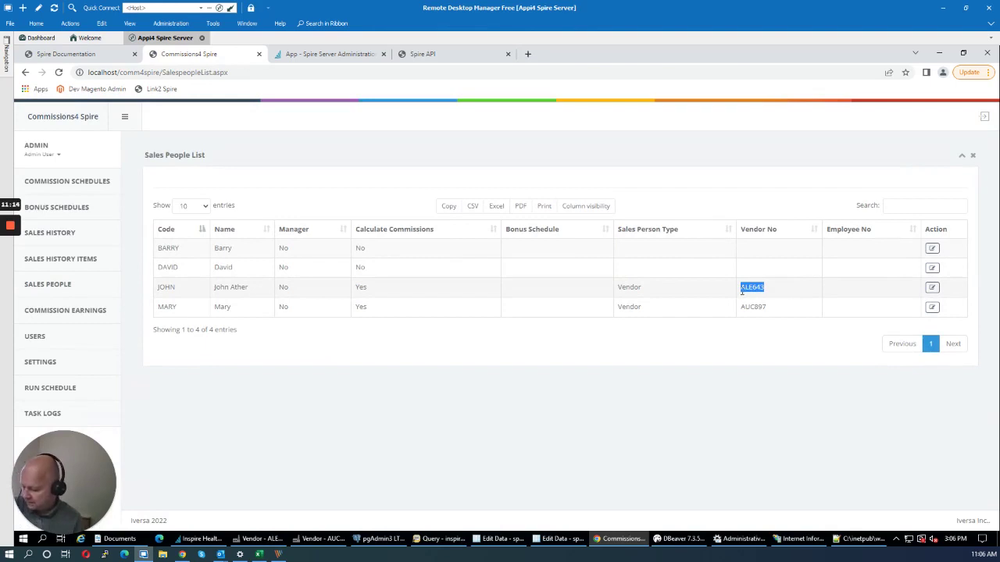
shift+click(570, 372)
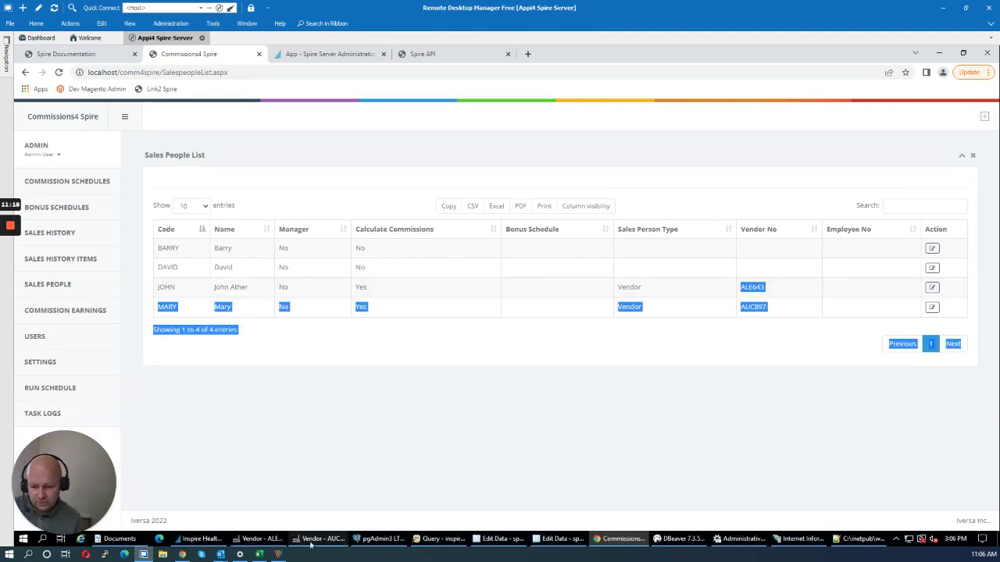
Switch to the Alex Fries & Bros Inc vendor record in Spire, refresh its payables and inspect the newest commission invoice's payable entry.
click(258, 538)
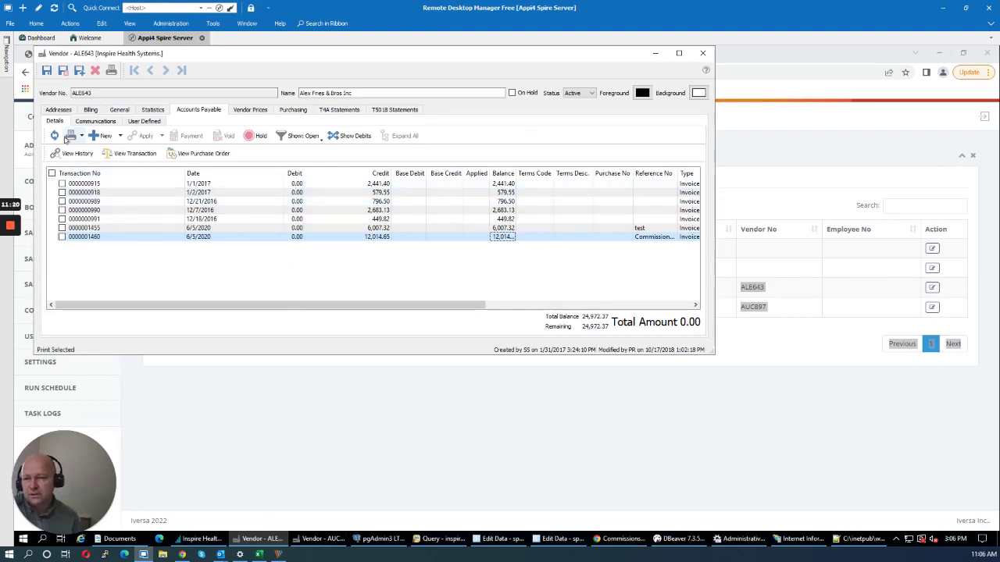
click(54, 136)
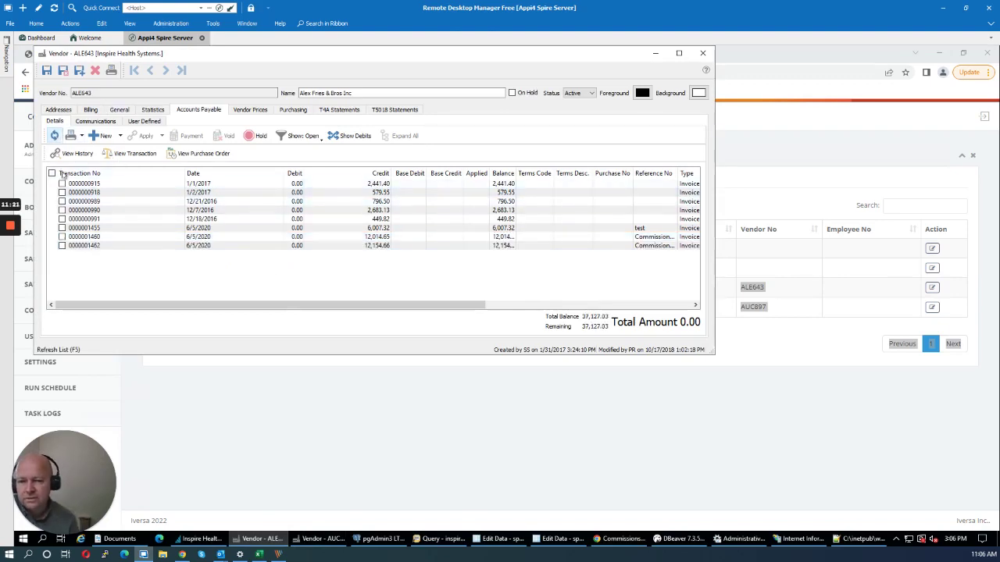
double_click(404, 246)
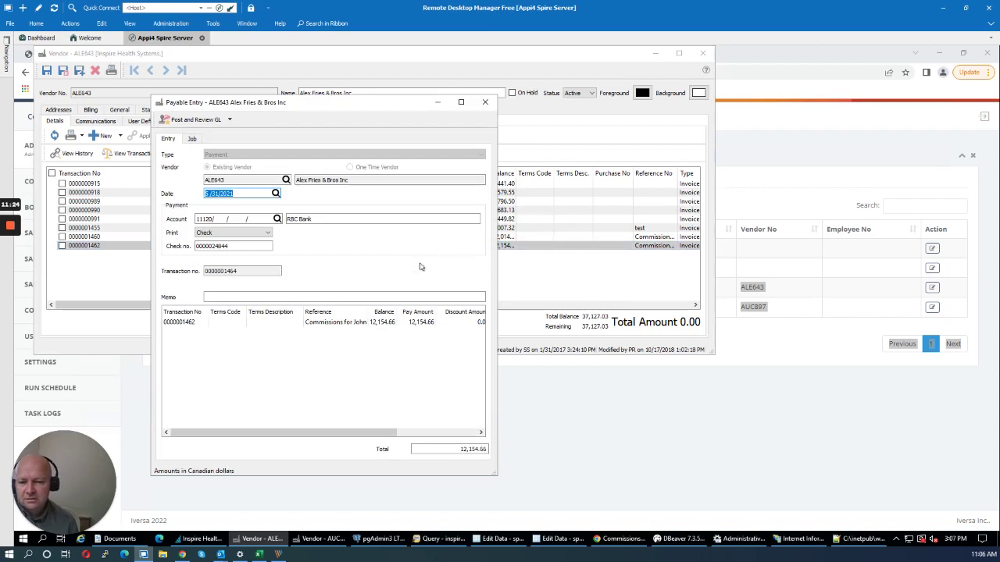
drag(368, 312, 402, 312)
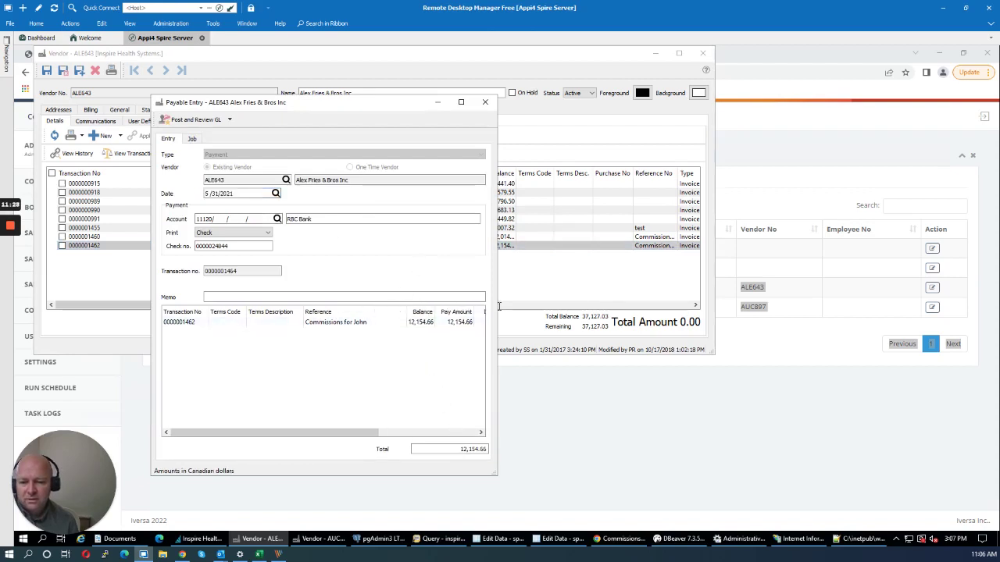
click(485, 102)
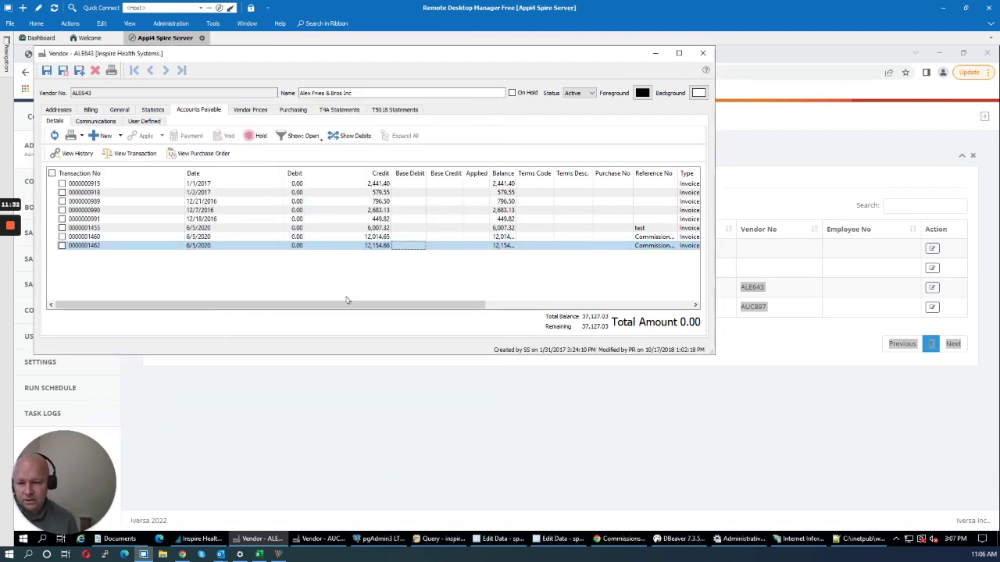
Inspect the commission invoice in the payables of vendor Auchter Industrial Vac Inc, including its payable entry, and close the vendor record.
click(306, 537)
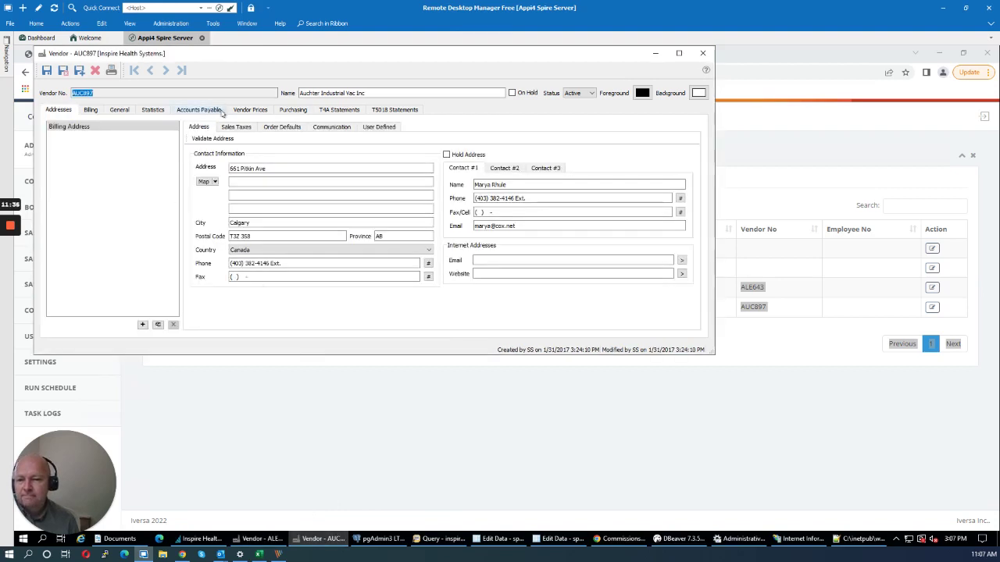
click(214, 111)
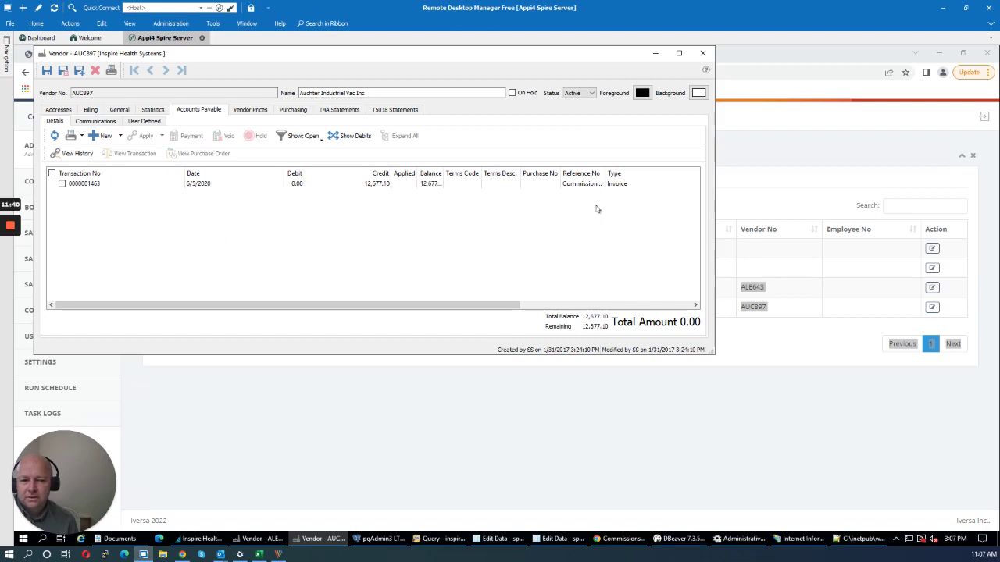
drag(602, 174, 668, 174)
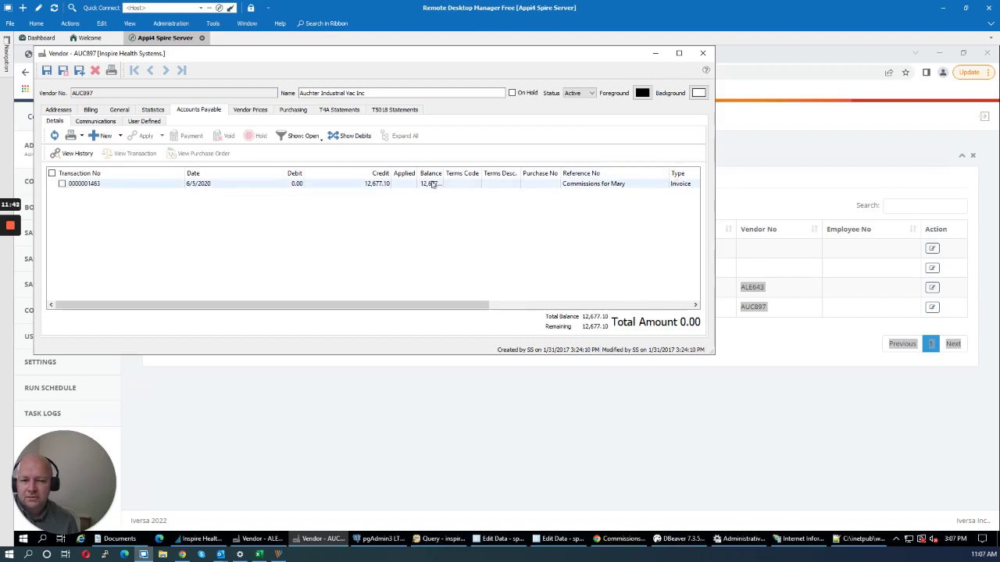
double_click(386, 184)
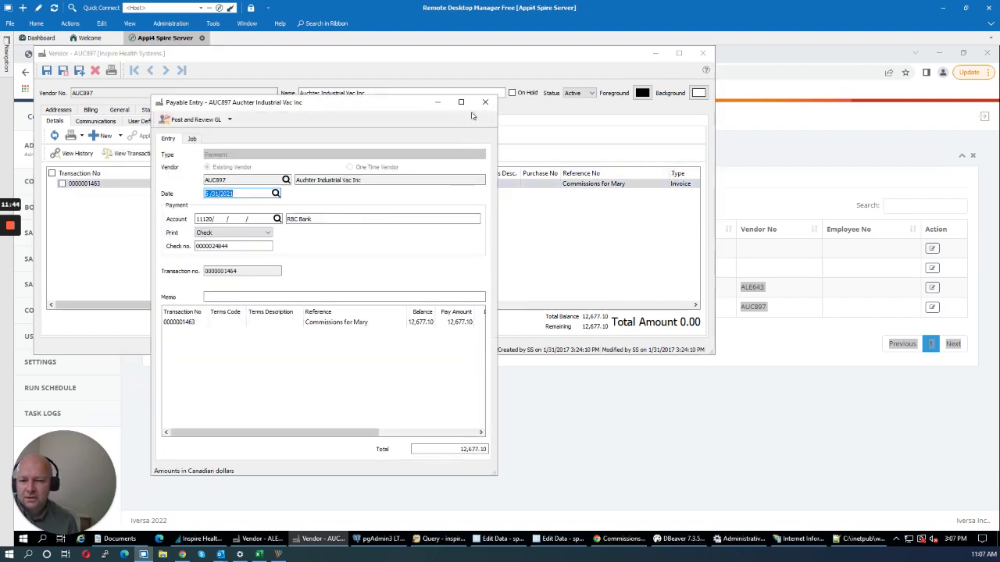
click(486, 103)
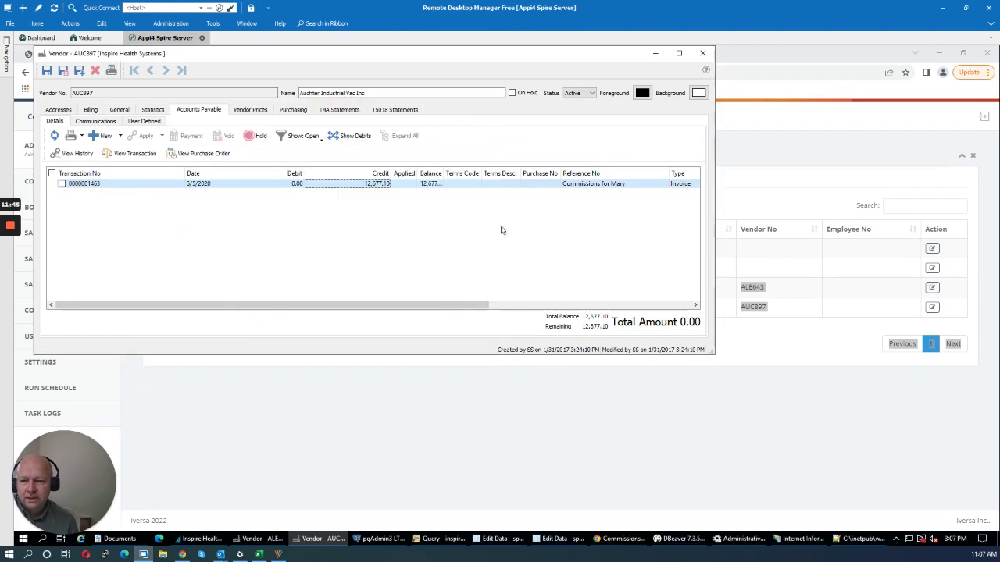
click(703, 55)
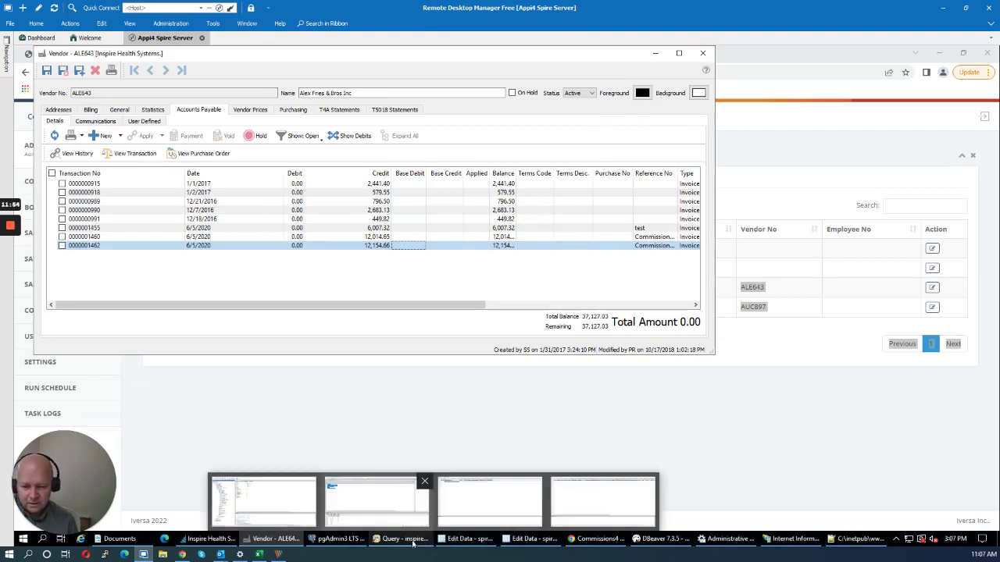
Switch back to Commissions4 Spire, open the run 1 salesperson's record and change the sales person type to Employee.
click(599, 541)
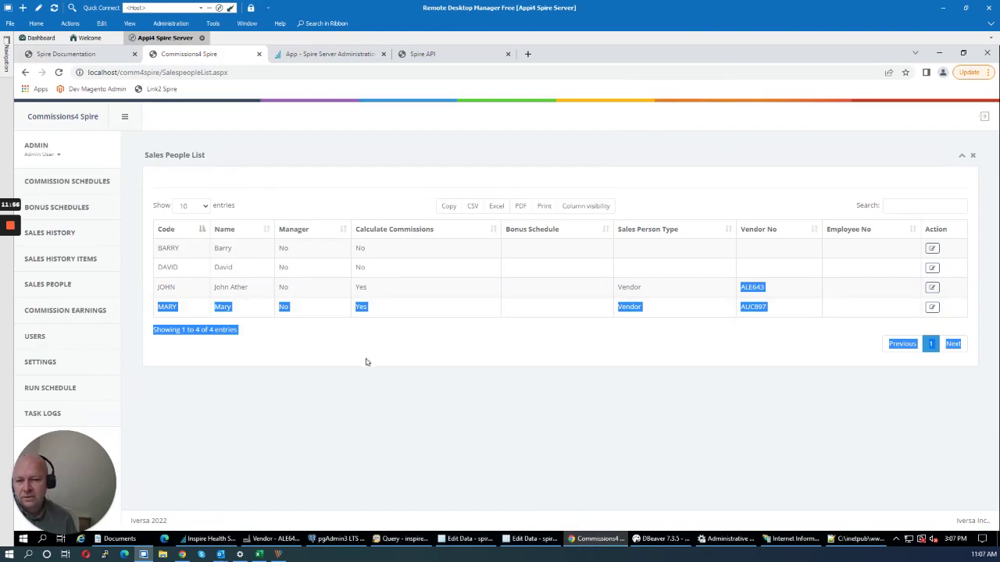
click(932, 287)
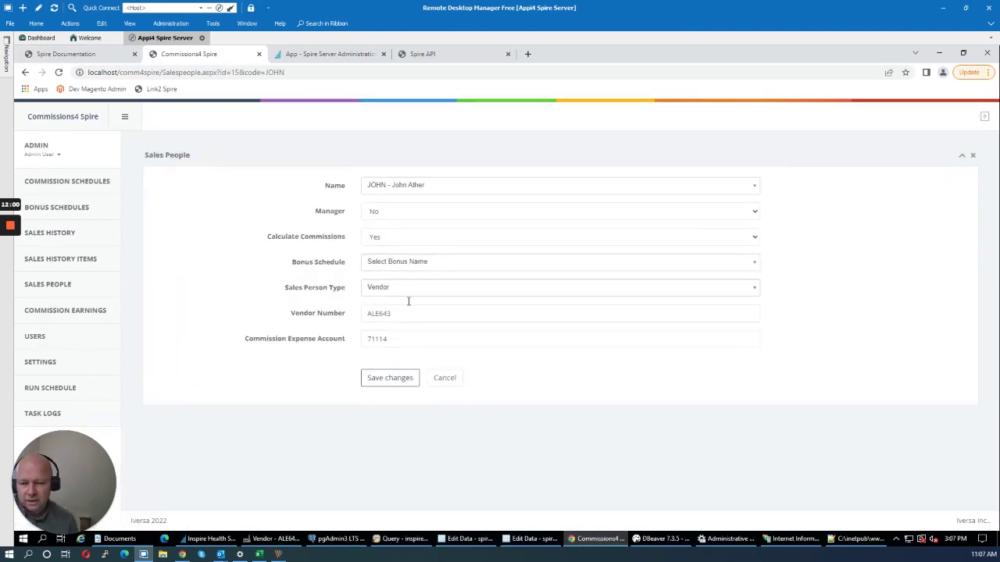
click(405, 288)
click(395, 334)
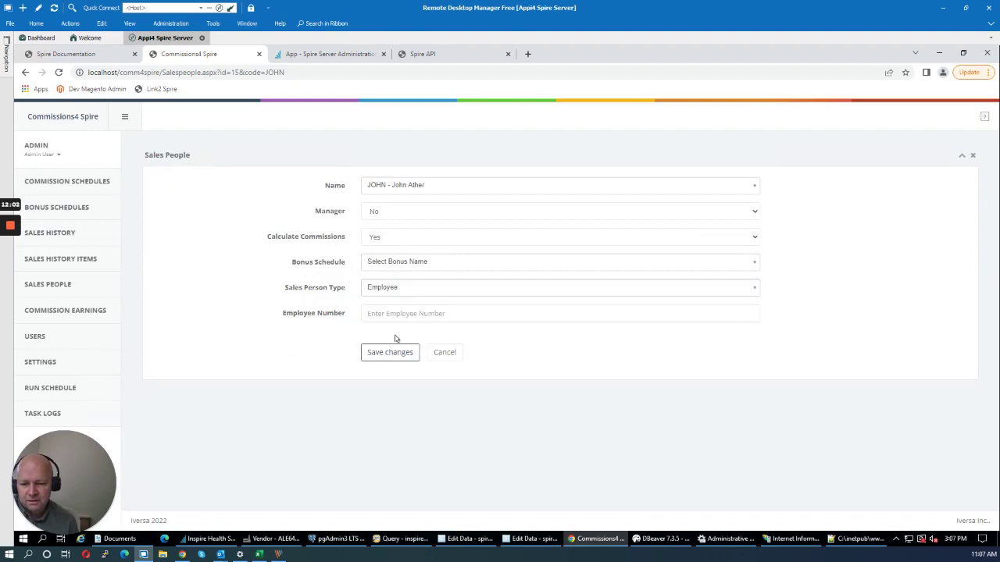
click(389, 313)
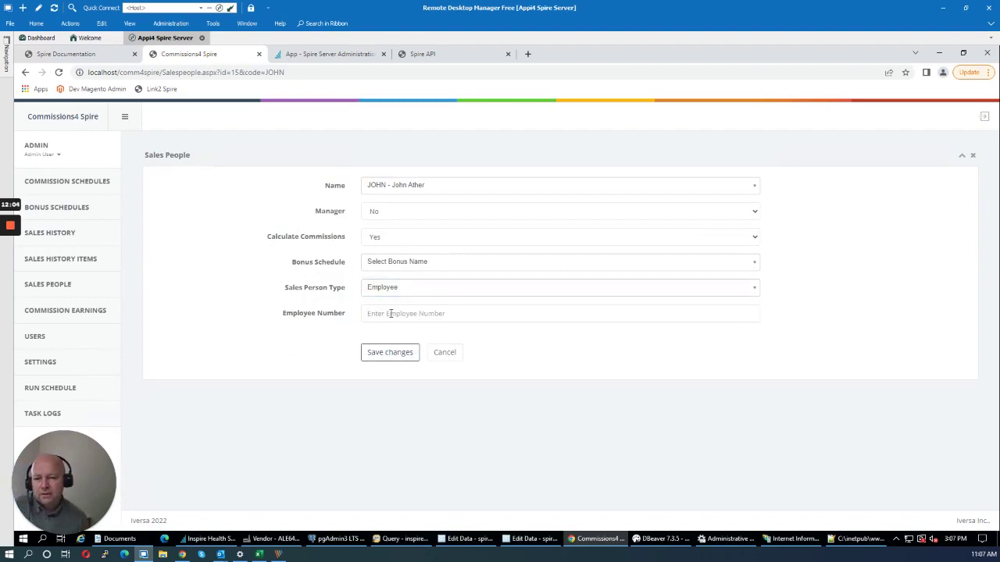